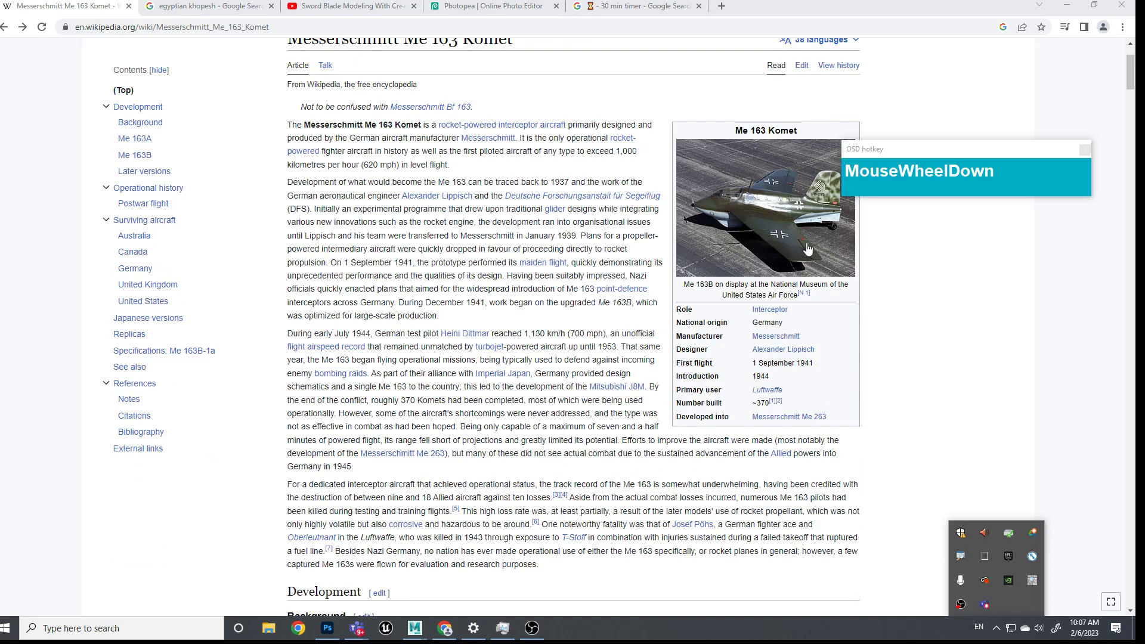
Step: Examine the variant drawings under "Development of the Me 163" in the Wikipedia article, and return to the article
{"action": "left_click_drag", "start_coordinate": [952, 153], "coordinate": [942, 67]}
{"action": "scroll", "coordinate": [891, 287], "scroll_direction": "down", "scroll_amount": 4}
{"action": "scroll", "coordinate": [891, 287], "scroll_direction": "down", "scroll_amount": 3}
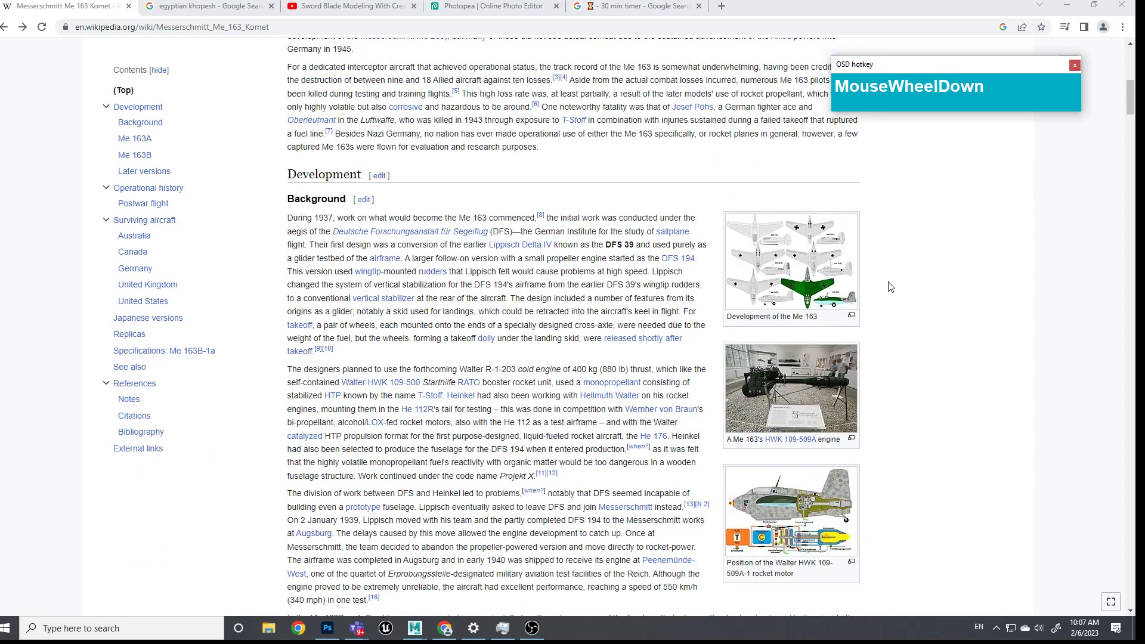
{"action": "scroll", "coordinate": [868, 311], "scroll_direction": "down", "scroll_amount": 3}
{"action": "scroll", "coordinate": [868, 311], "scroll_direction": "up", "scroll_amount": 1}
{"action": "scroll", "coordinate": [854, 308], "scroll_direction": "up", "scroll_amount": 2}
{"action": "left_click", "coordinate": [794, 291]}
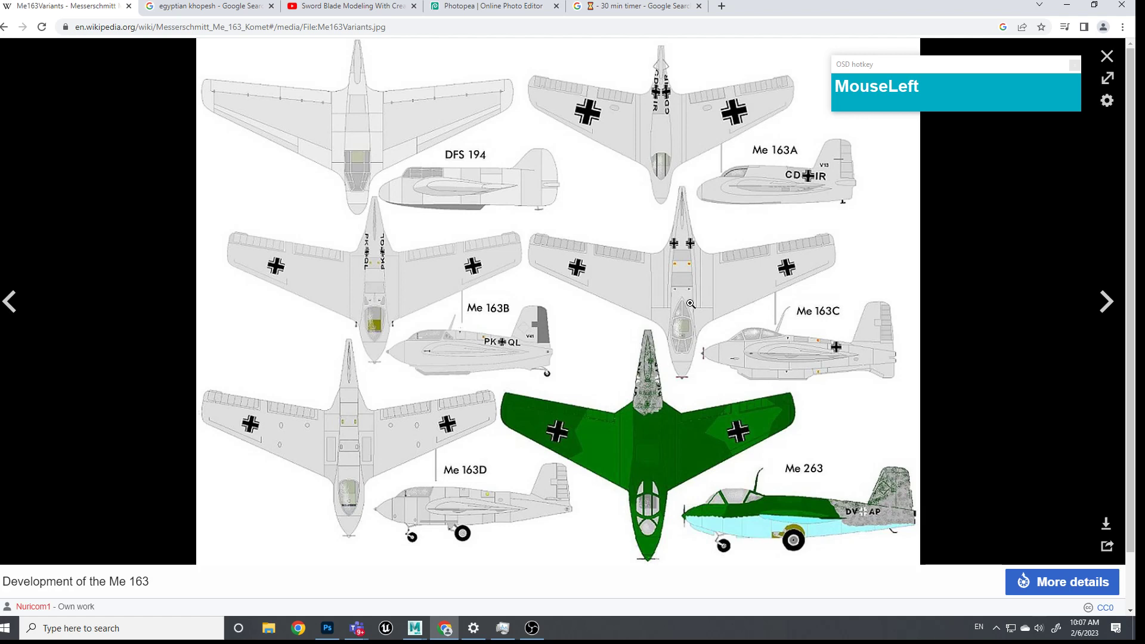
{"action": "left_click", "coordinate": [4, 27]}
{"action": "scroll", "coordinate": [811, 451], "scroll_direction": "up", "scroll_amount": 5}
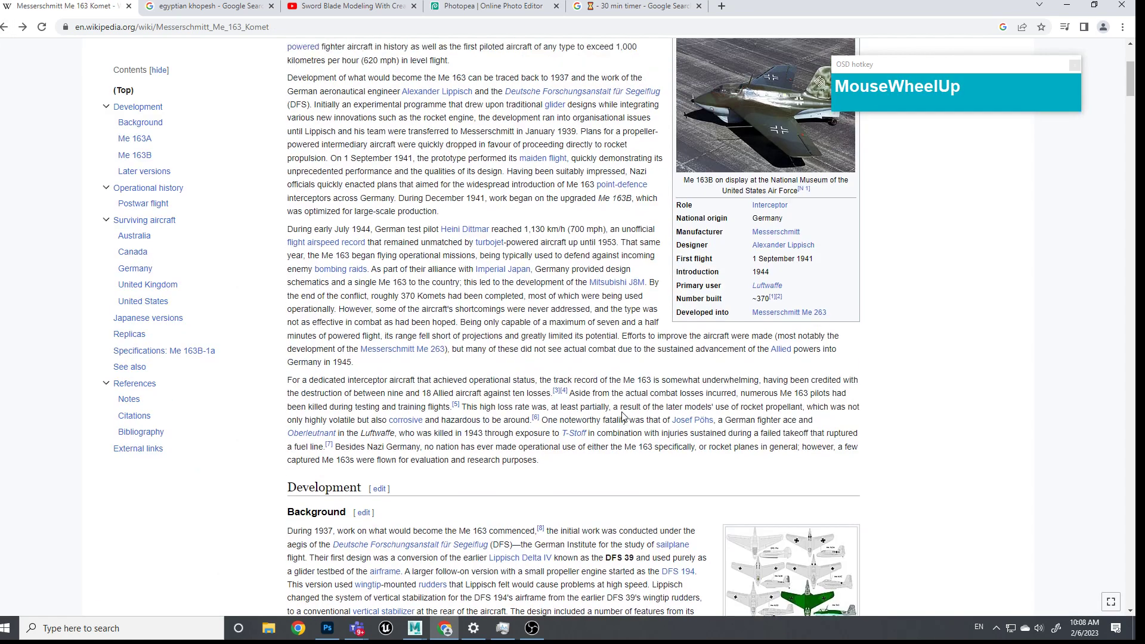
Step: Save the Messerschmitt Me 163B 3-view drawing from the specifications section as Messerschmitt_Me_163_3-view.svg.png in the sourceimages folder
{"action": "scroll", "coordinate": [624, 418], "scroll_direction": "up", "scroll_amount": 5}
{"action": "scroll", "coordinate": [806, 433], "scroll_direction": "down", "scroll_amount": 10}
{"action": "scroll", "coordinate": [882, 455], "scroll_direction": "down", "scroll_amount": 15}
{"action": "scroll", "coordinate": [886, 454], "scroll_direction": "down", "scroll_amount": 15}
{"action": "scroll", "coordinate": [891, 451], "scroll_direction": "down", "scroll_amount": 15}
{"action": "scroll", "coordinate": [895, 448], "scroll_direction": "down", "scroll_amount": 10}
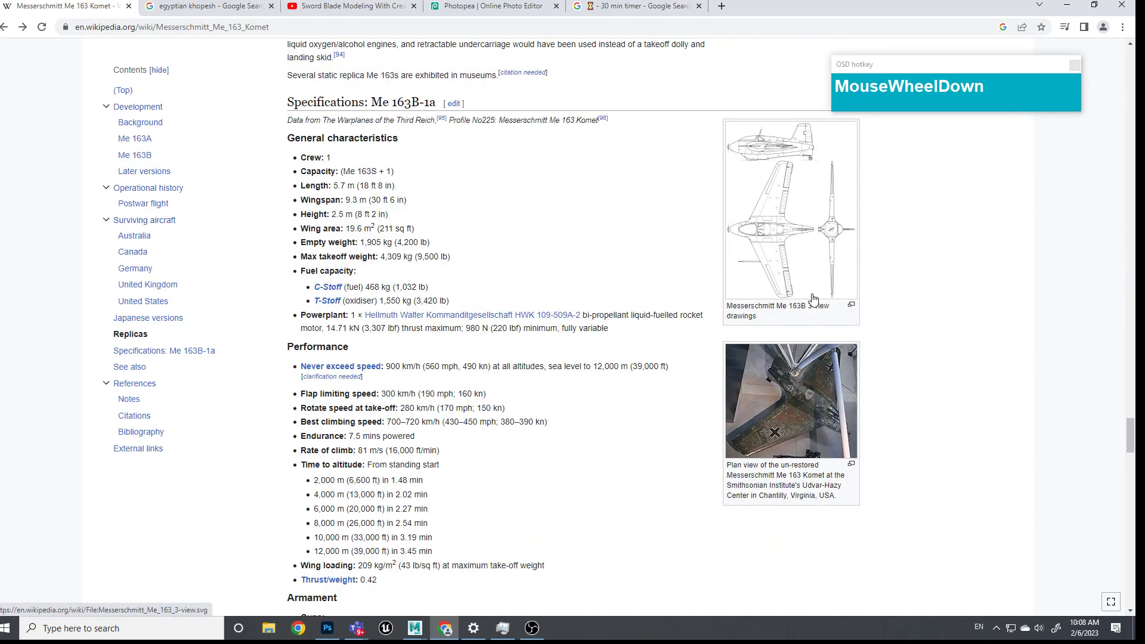
{"action": "left_click", "coordinate": [794, 232]}
{"action": "right_click", "coordinate": [591, 252]}
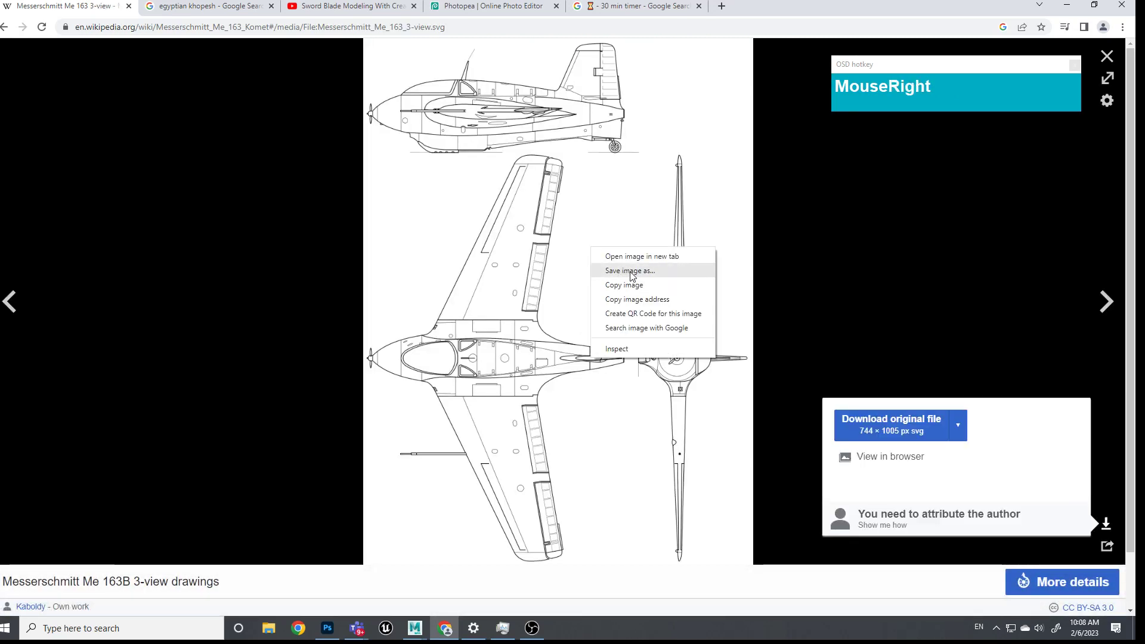
{"action": "left_click", "coordinate": [625, 274]}
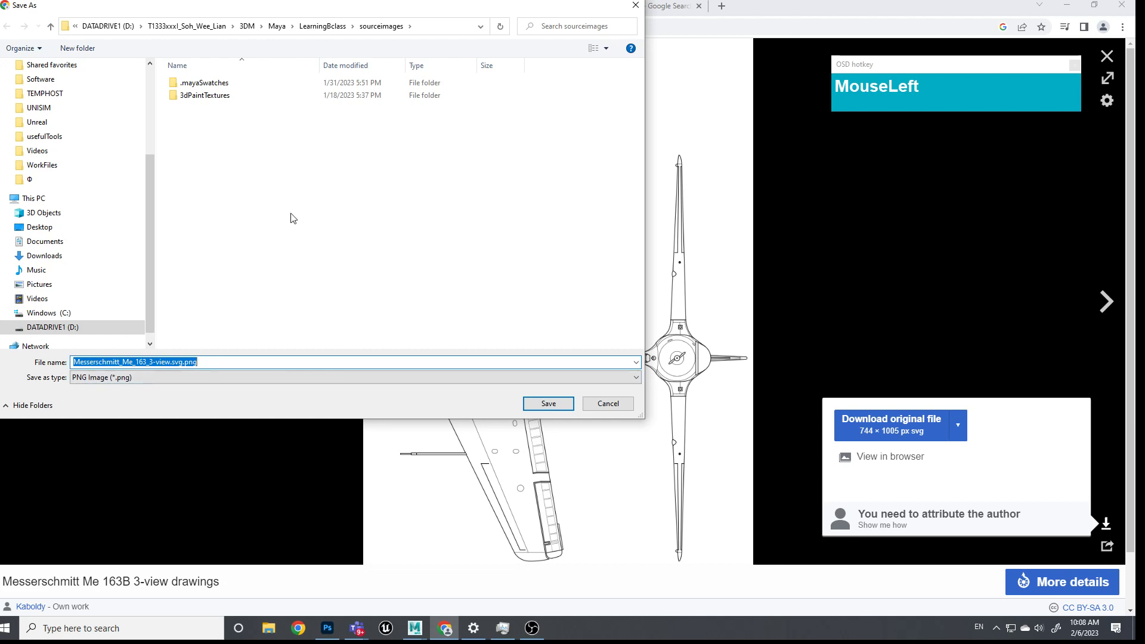
{"action": "left_click", "coordinate": [551, 406]}
{"action": "left_click", "coordinate": [549, 405]}
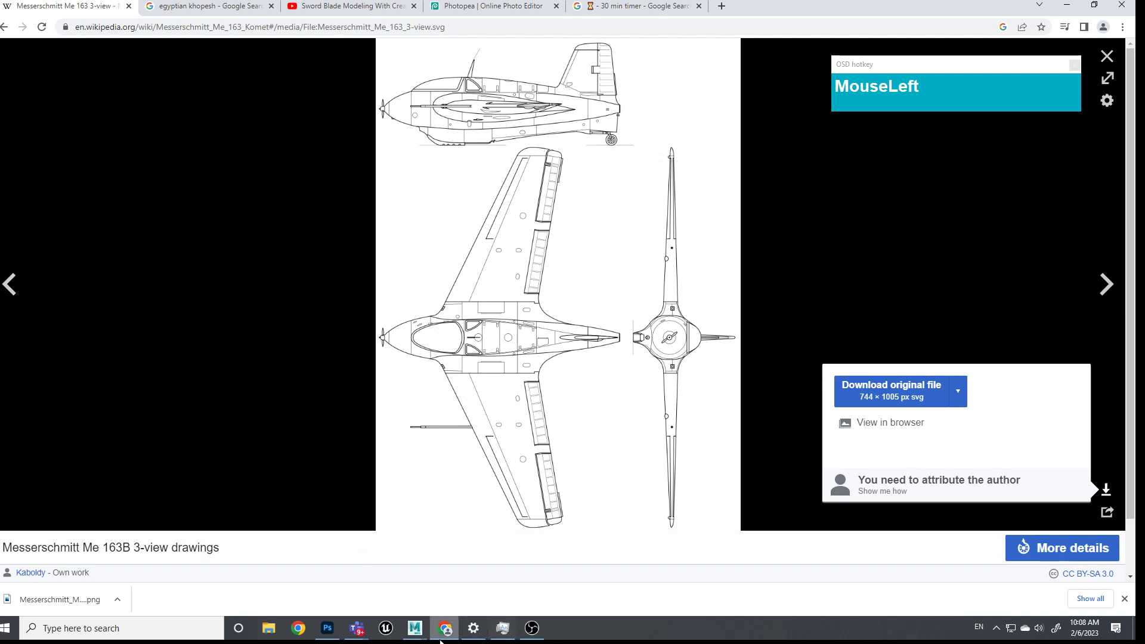
Step: Switch to Photoshop and close the open Messerschmitt_Me_163_3-view.svg document
{"action": "left_click", "coordinate": [327, 634]}
{"action": "scroll", "coordinate": [361, 301], "scroll_direction": "up", "scroll_amount": 3}
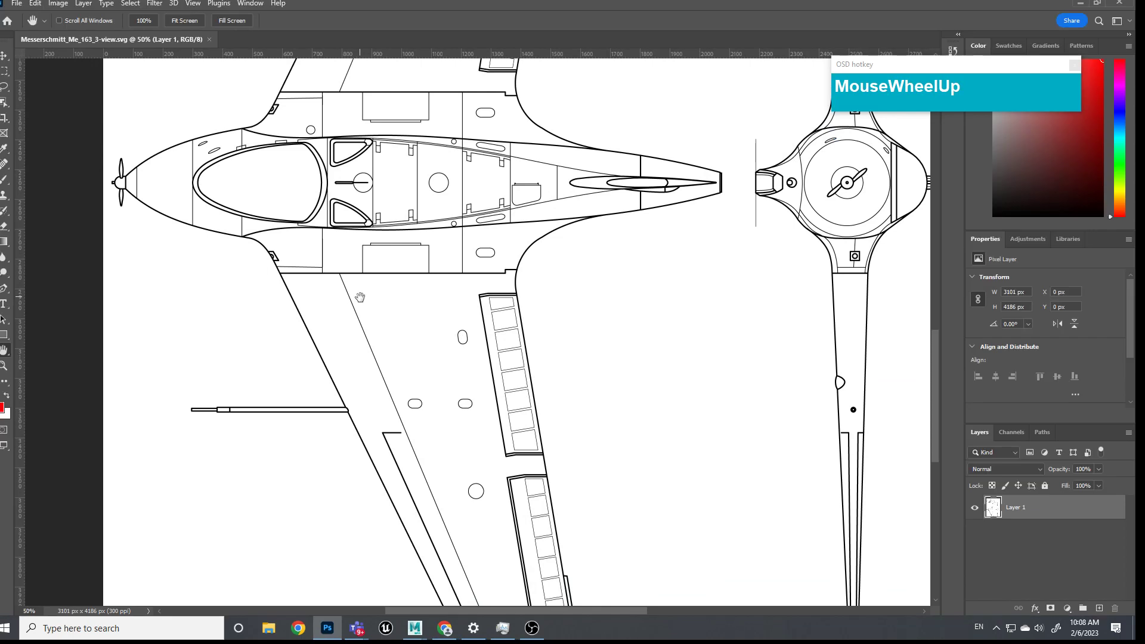
{"action": "scroll", "coordinate": [362, 298], "scroll_direction": "up", "scroll_amount": 3}
{"action": "left_click", "coordinate": [210, 40]}
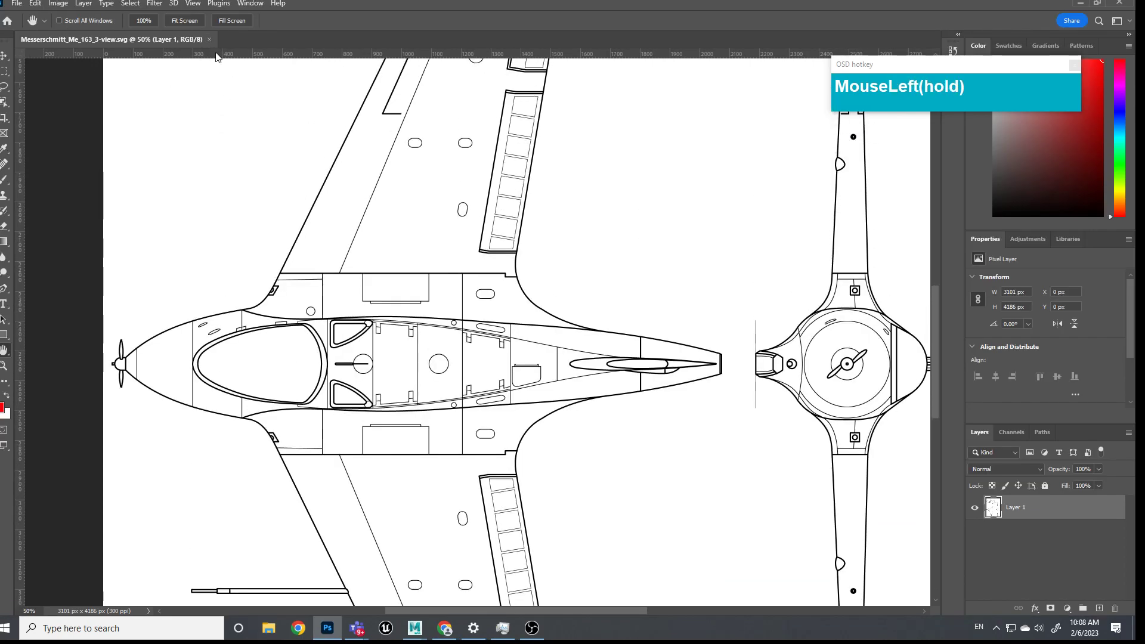
{"action": "left_click", "coordinate": [559, 233]}
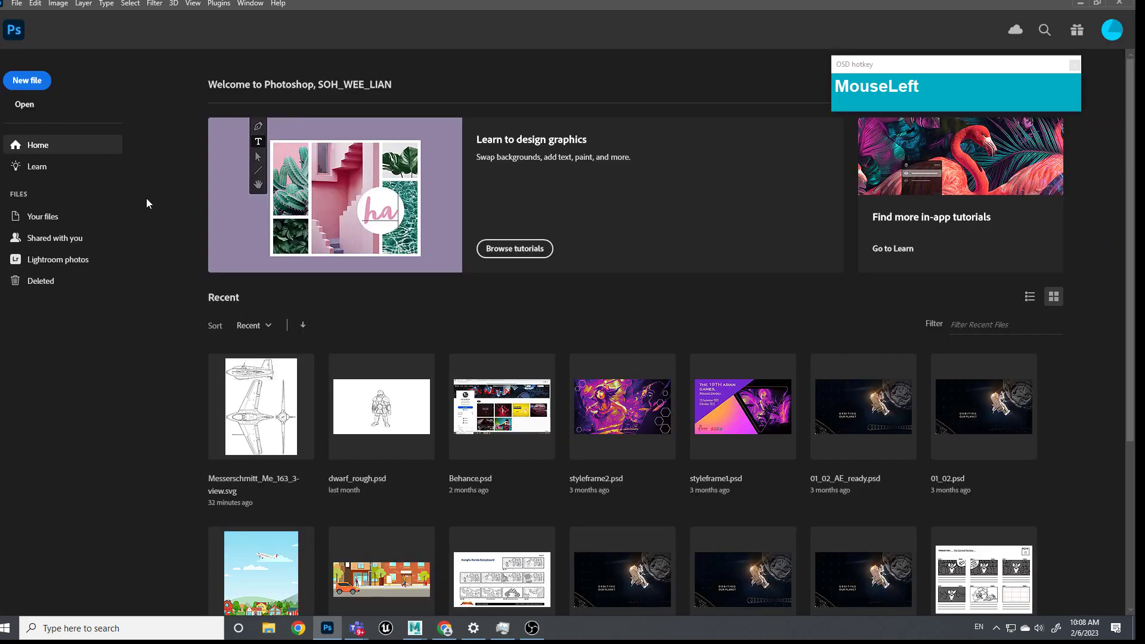
Step: Open Messerschmitt_Me_163_3-view.svg.png from the sourceimages folder
{"action": "left_click", "coordinate": [17, 4]}
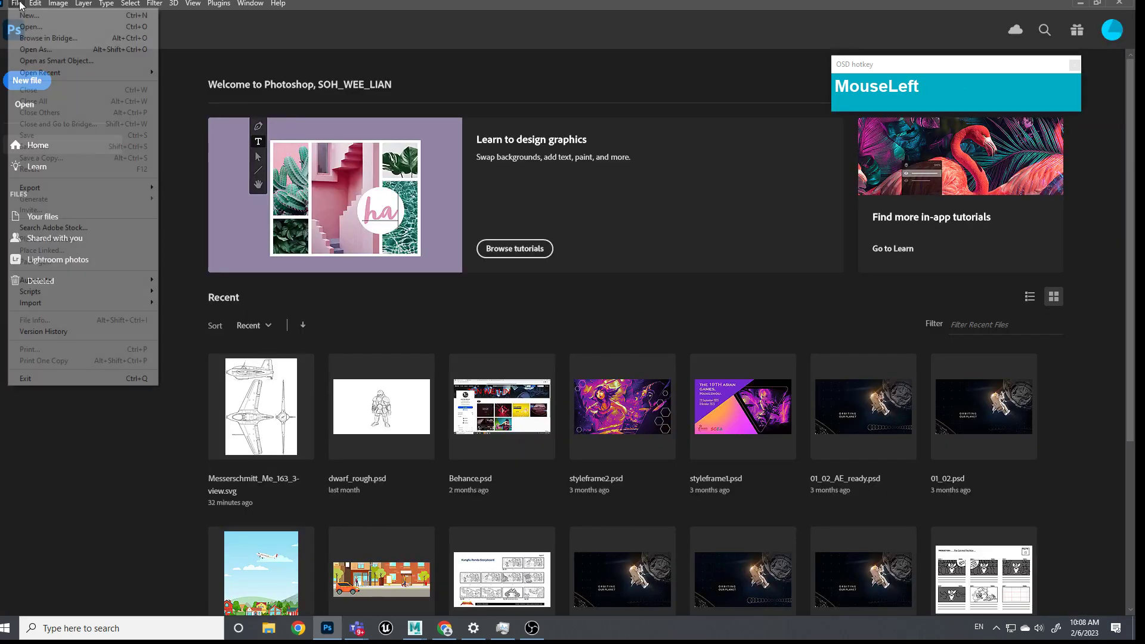
{"action": "left_click", "coordinate": [32, 27]}
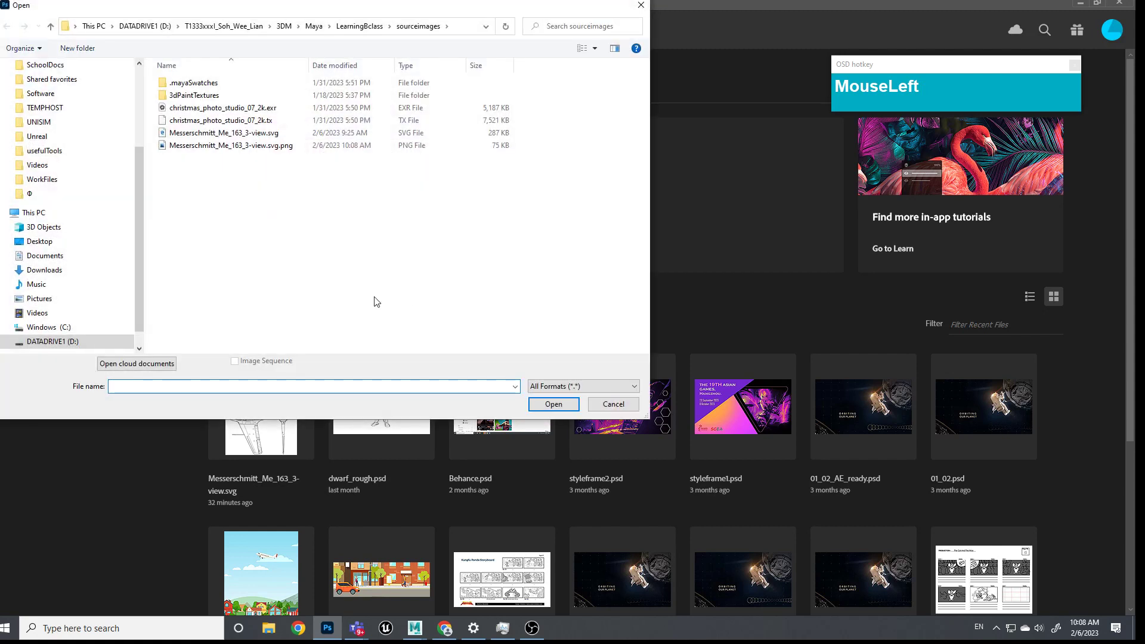
{"action": "left_click", "coordinate": [270, 147]}
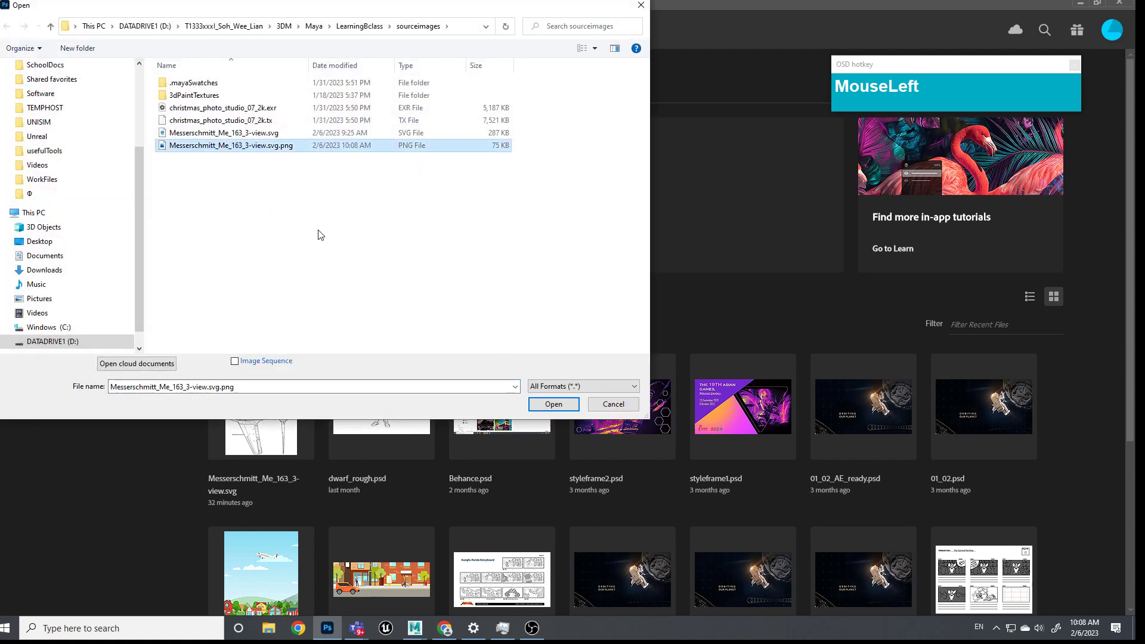
{"action": "left_click", "coordinate": [553, 405]}
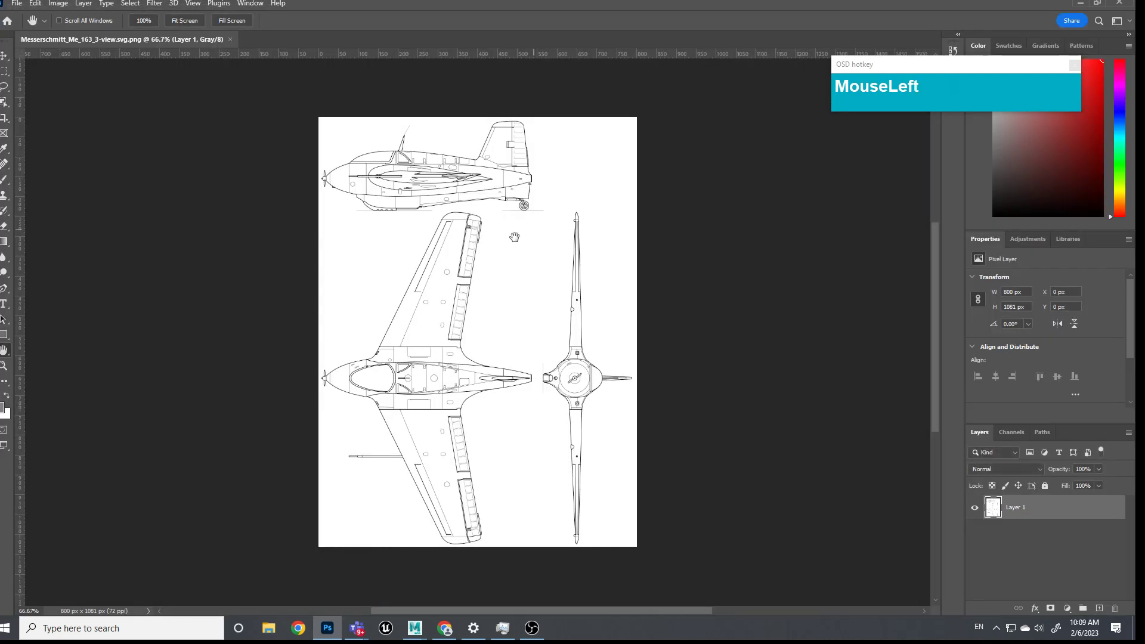
Step: Examine the line quality of the side, top and front views in the opened aircraft drawing
{"action": "left_click", "coordinate": [3, 365]}
{"action": "left_click_drag", "start_coordinate": [400, 282], "coordinate": [452, 230]}
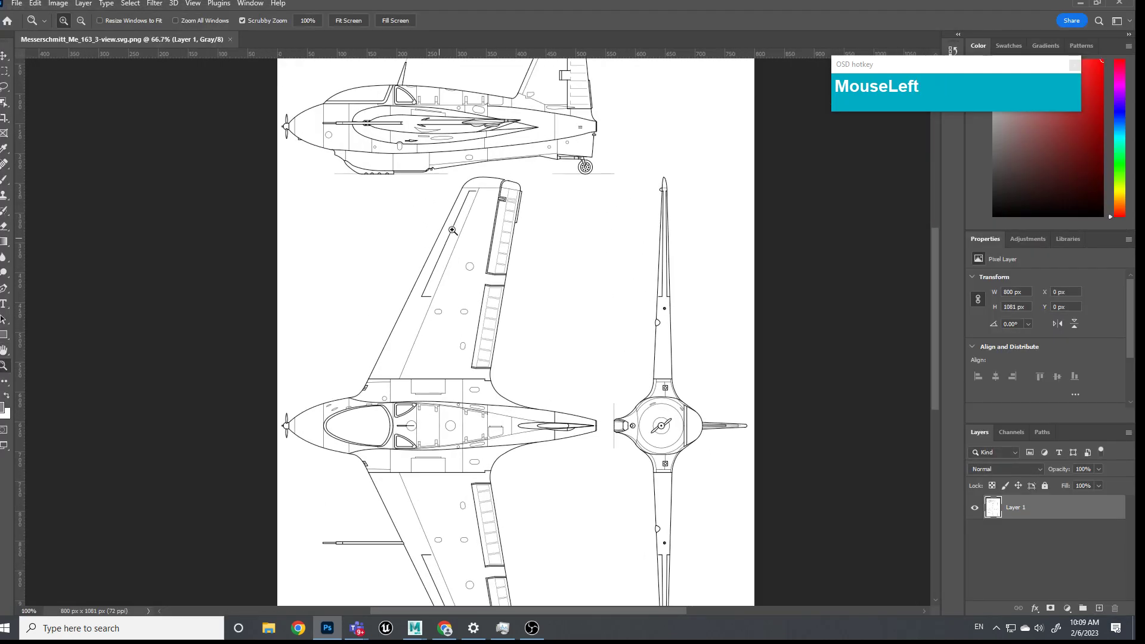
{"action": "left_click", "coordinate": [492, 103]}
{"action": "left_click", "coordinate": [494, 160]}
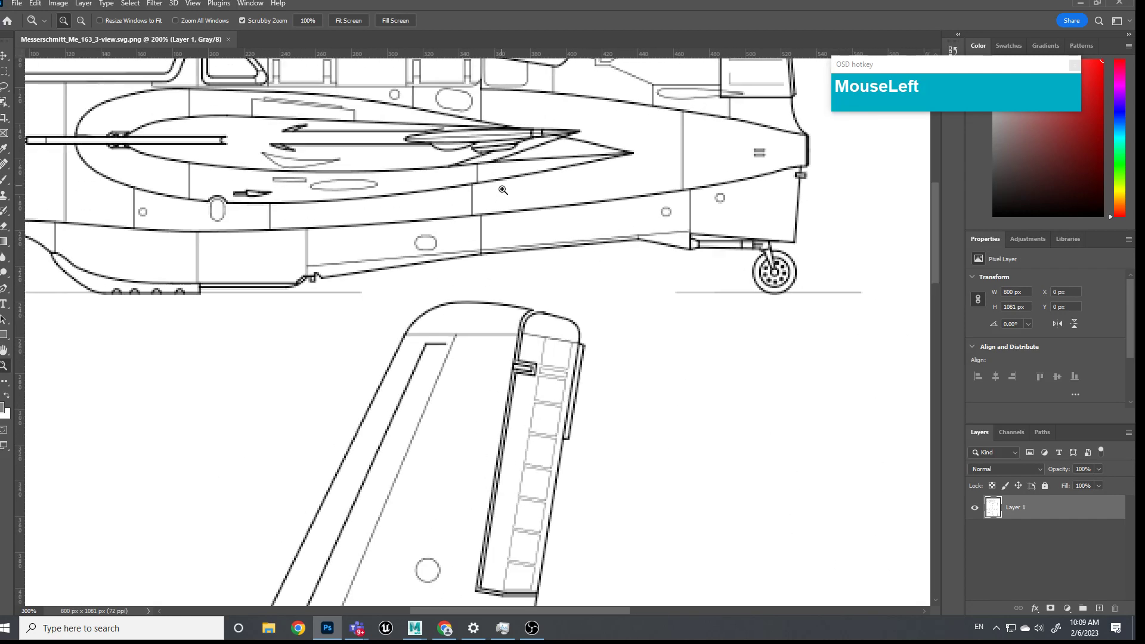
{"action": "left_click", "coordinate": [477, 253], "text": "alt"}
{"action": "left_click", "coordinate": [477, 253], "text": "alt"}
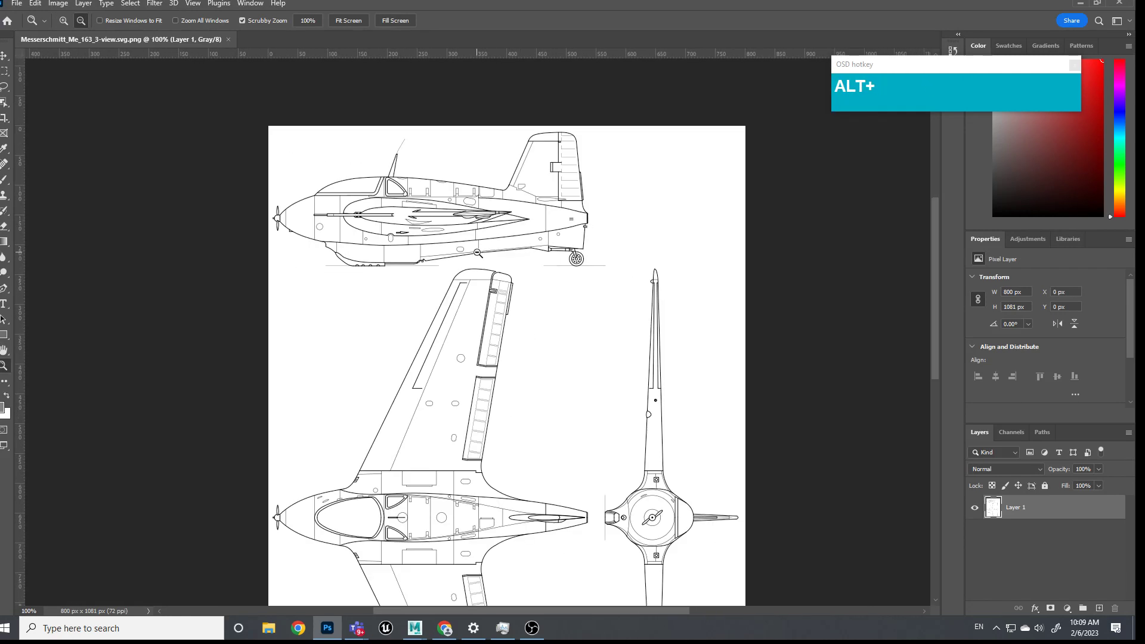
{"action": "left_click_drag", "start_coordinate": [977, 67], "coordinate": [743, 90]}
{"action": "scroll", "coordinate": [762, 280], "scroll_direction": "down", "scroll_amount": 2}
{"action": "scroll", "coordinate": [763, 334], "scroll_direction": "up", "scroll_amount": 1}
{"action": "scroll", "coordinate": [761, 369], "scroll_direction": "down", "scroll_amount": 6}
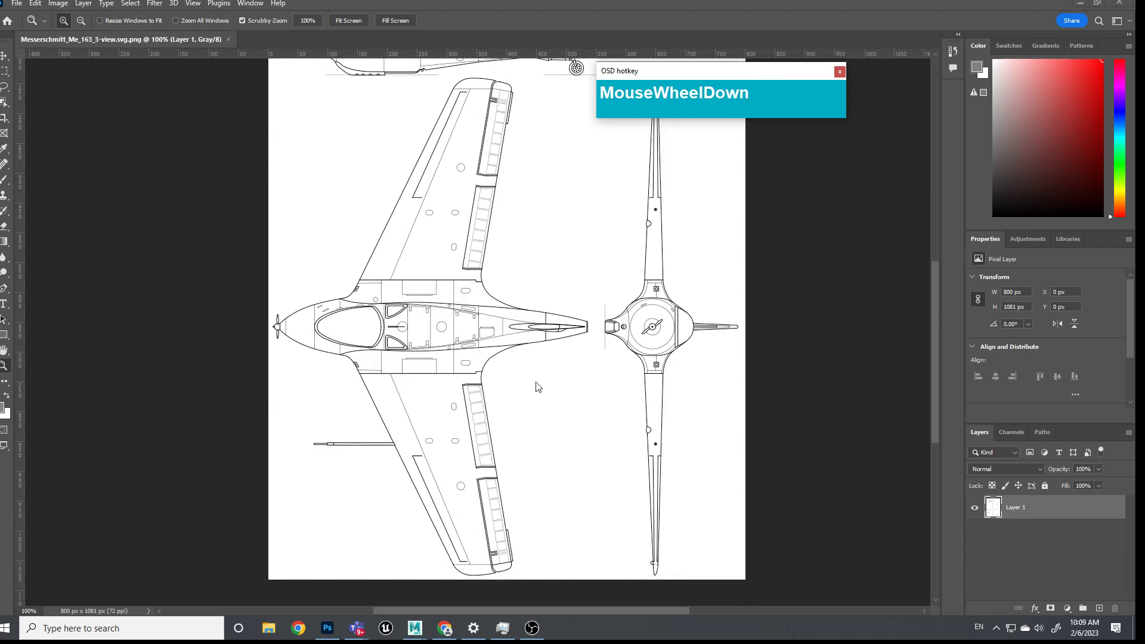
{"action": "scroll", "coordinate": [617, 407], "scroll_direction": "up", "scroll_amount": 2}
{"action": "left_click", "coordinate": [3, 370]}
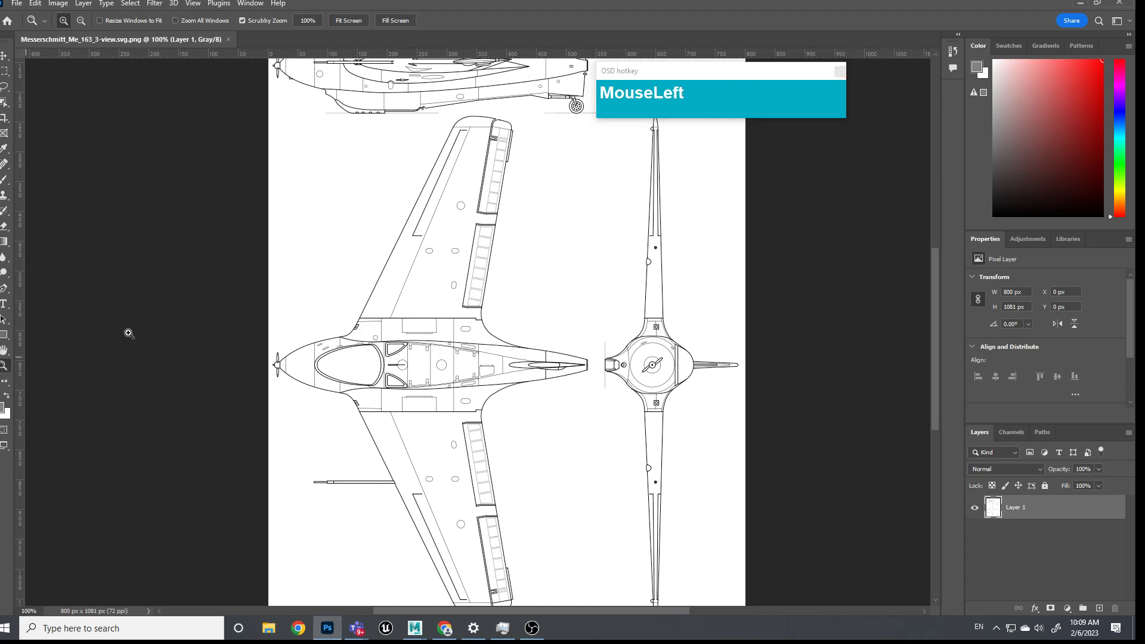
{"action": "left_click", "coordinate": [174, 322], "text": "alt"}
{"action": "left_click_drag", "start_coordinate": [678, 74], "coordinate": [732, 95]}
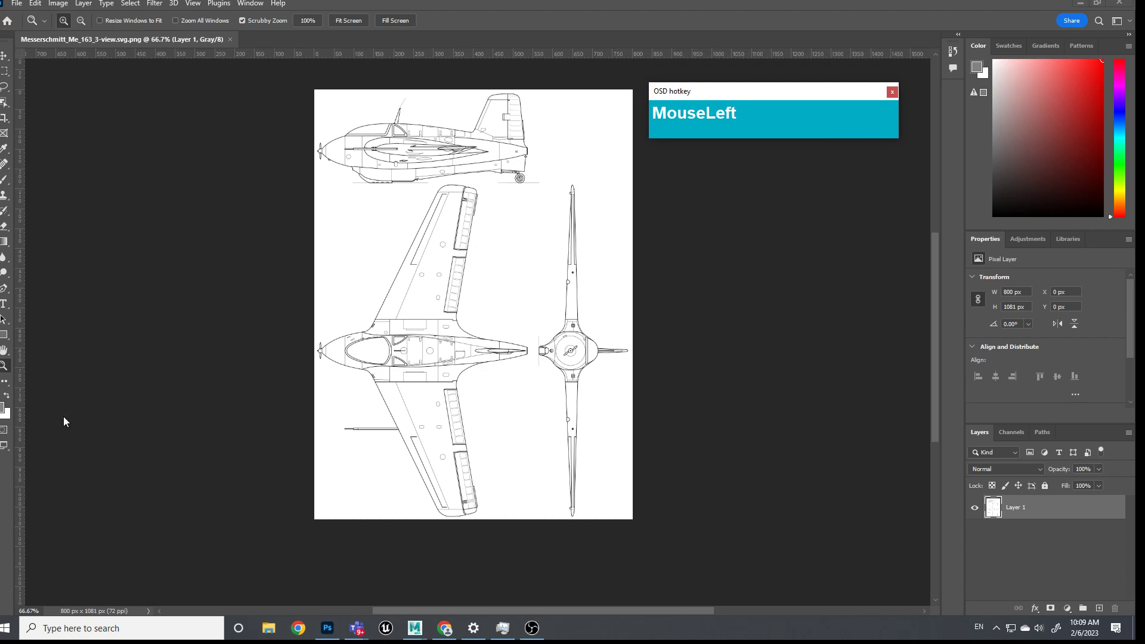
{"action": "left_click", "coordinate": [6, 72]}
{"action": "left_click", "coordinate": [5, 87]}
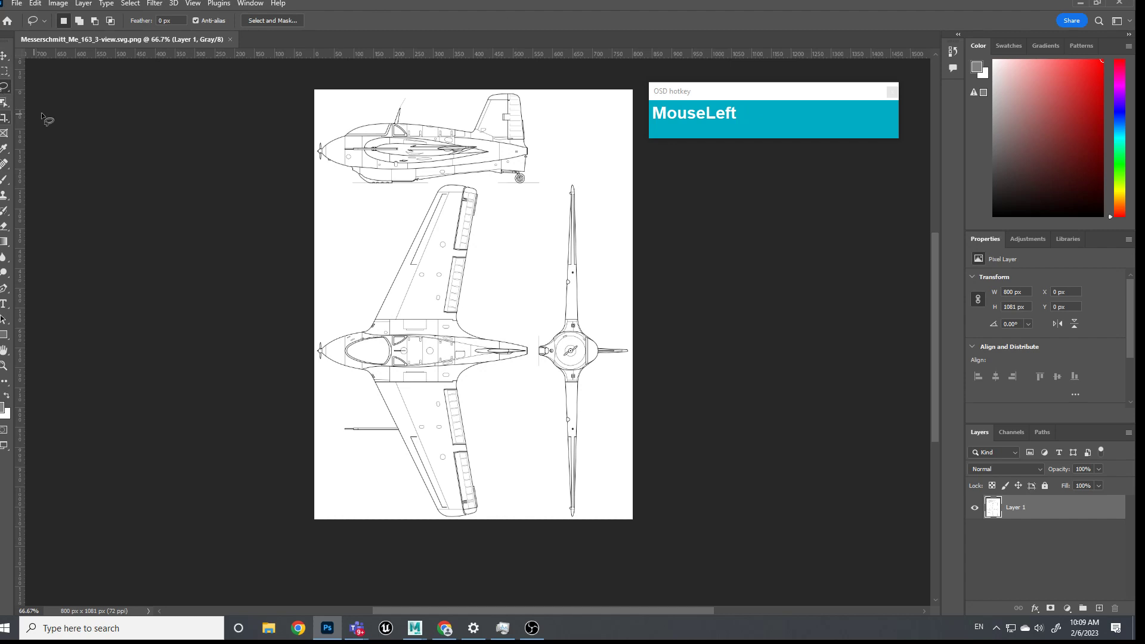
{"action": "left_click", "coordinate": [4, 56]}
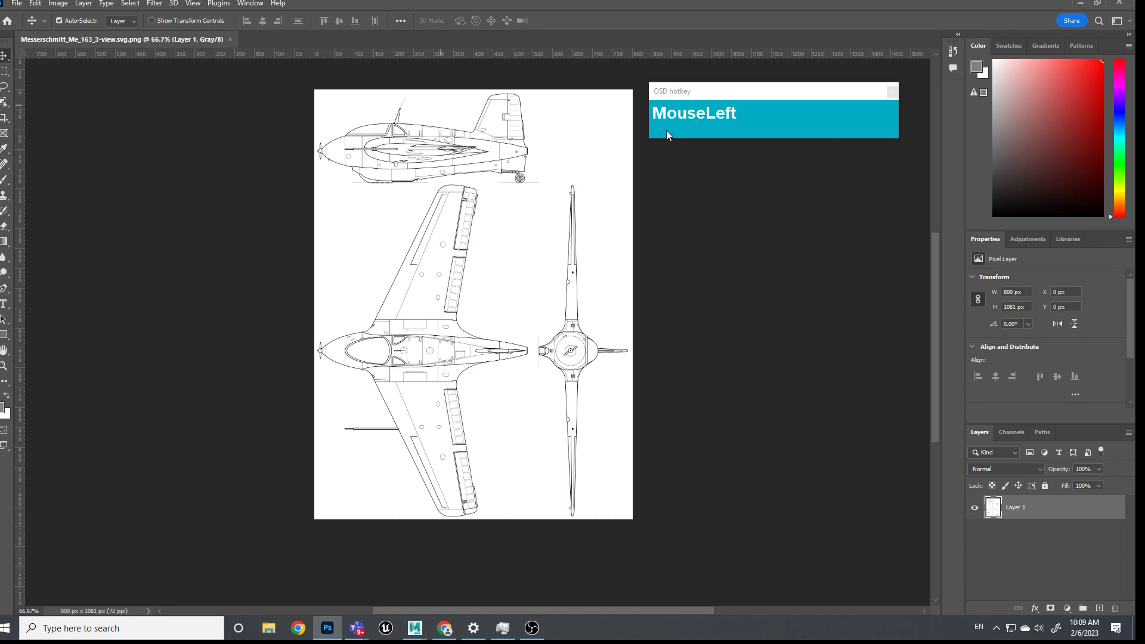
{"action": "left_click_drag", "start_coordinate": [731, 93], "coordinate": [745, 93]}
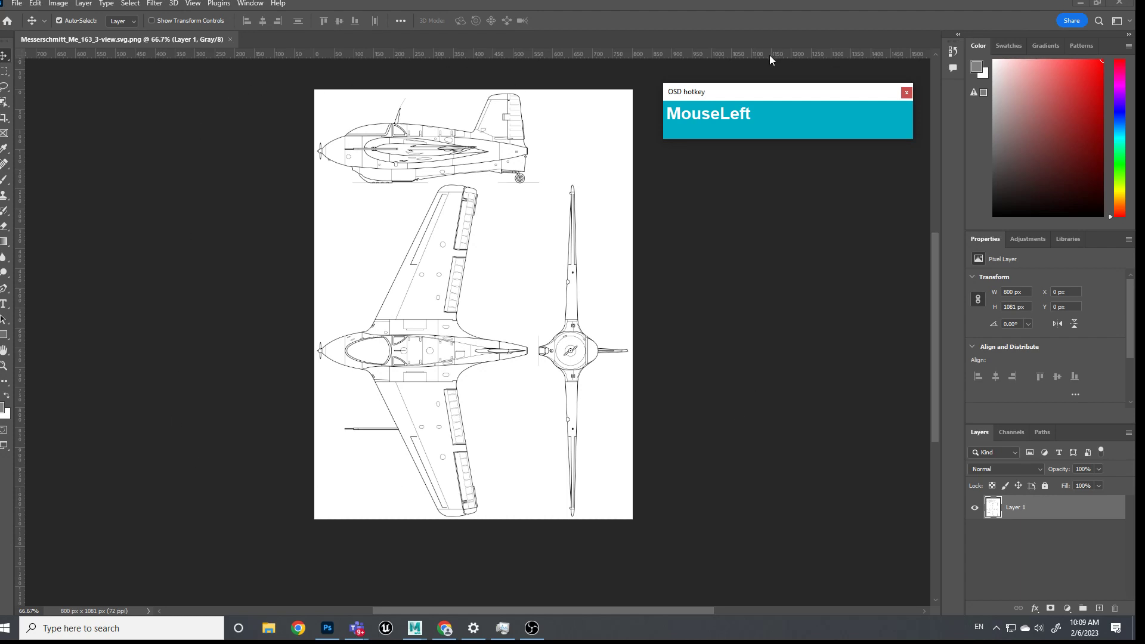
{"action": "left_click_drag", "start_coordinate": [769, 92], "coordinate": [782, 97]}
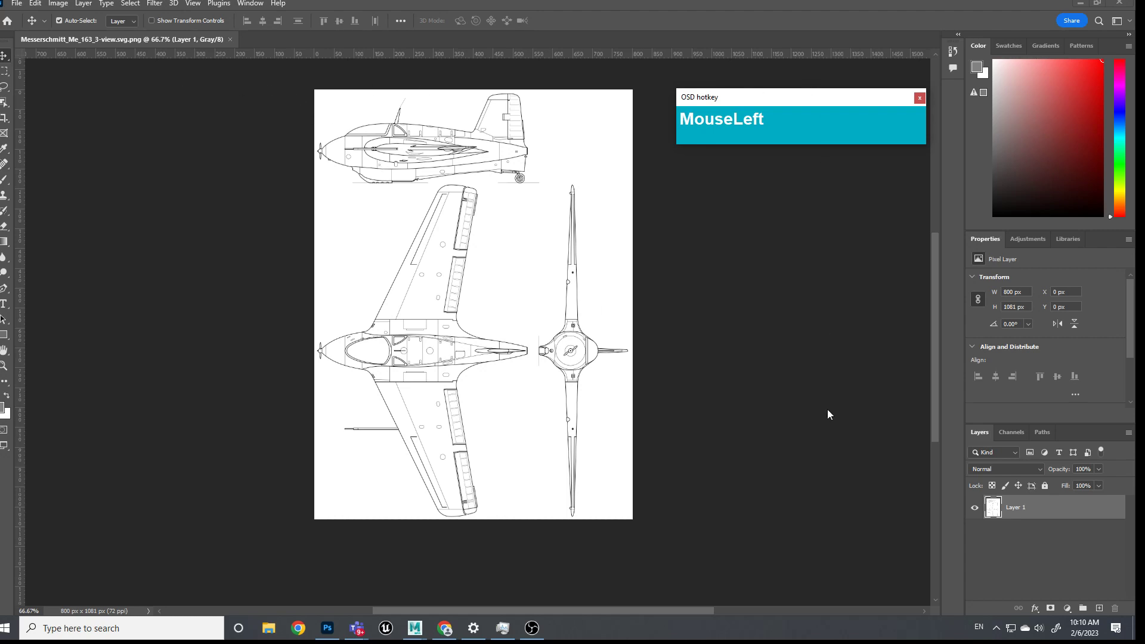
Step: Switch to Maya and start a new scene without saving changes to the mouse scene
{"action": "mouse_move", "coordinate": [417, 628]}
{"action": "left_click", "coordinate": [474, 578]}
{"action": "left_click", "coordinate": [4, 16]}
{"action": "left_click", "coordinate": [19, 34]}
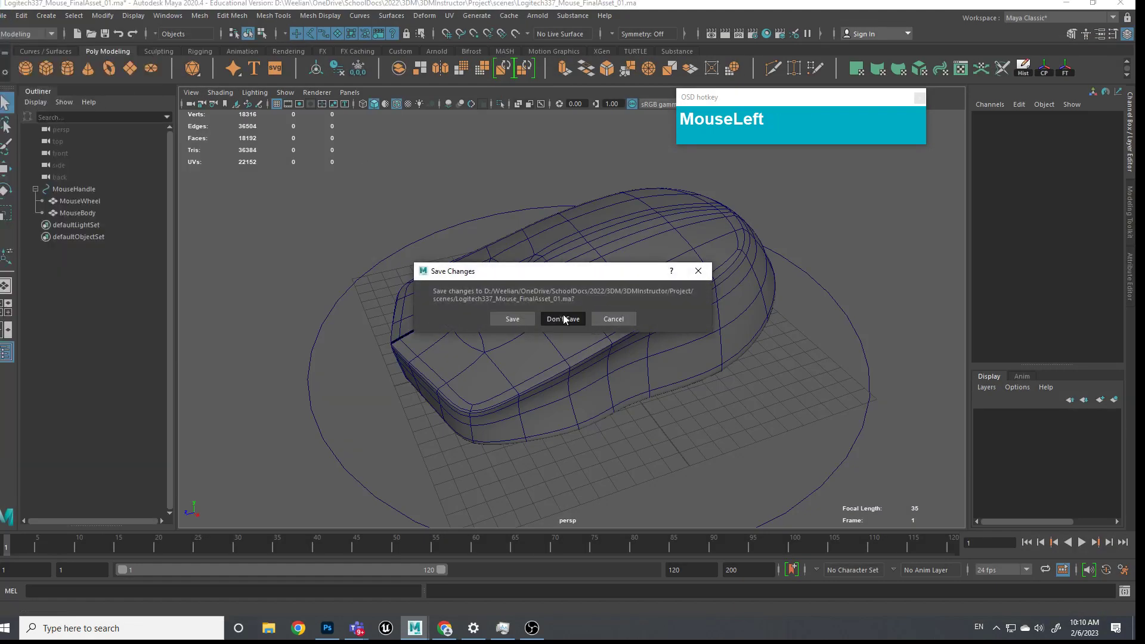
{"action": "left_click", "coordinate": [564, 319]}
Step: Create a polygon plane at the origin and scale it up uniformly to about 23.58
{"action": "right_click_drag", "start_coordinate": [571, 317], "coordinate": [512, 300], "text": "shift"}
{"action": "scroll", "coordinate": [639, 335], "scroll_direction": "up", "scroll_amount": 5}
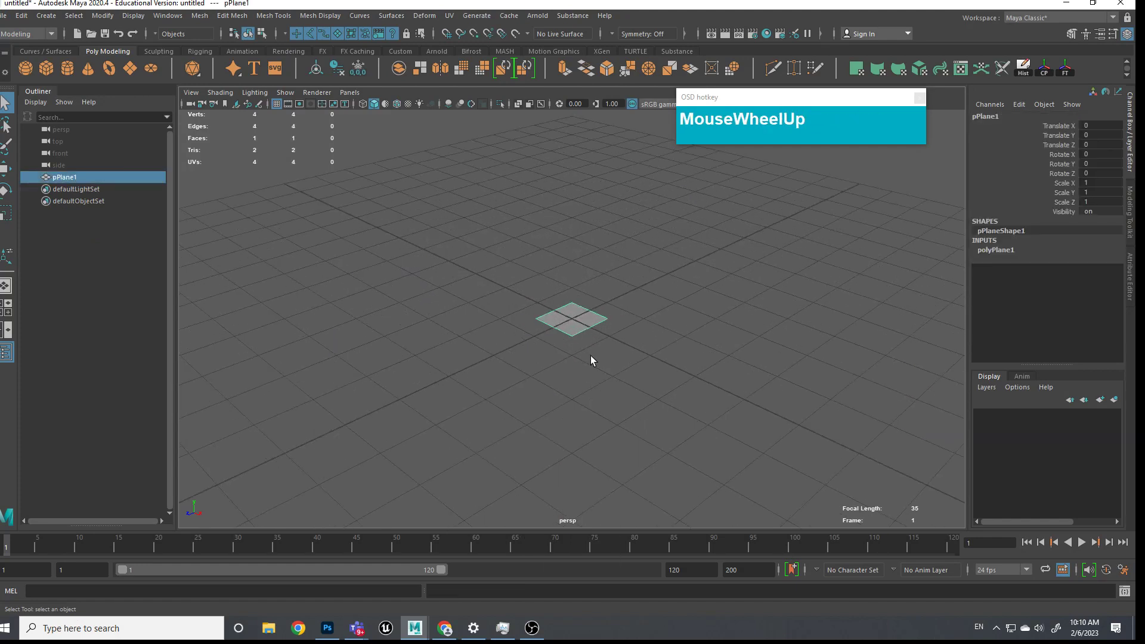
{"action": "scroll", "coordinate": [591, 355], "scroll_direction": "down", "scroll_amount": 3}
{"action": "key", "text": "e"}
{"action": "key", "text": "r"}
{"action": "left_click_drag", "start_coordinate": [585, 331], "coordinate": [695, 273]}
{"action": "scroll", "coordinate": [695, 273], "scroll_direction": "down", "scroll_amount": 2}
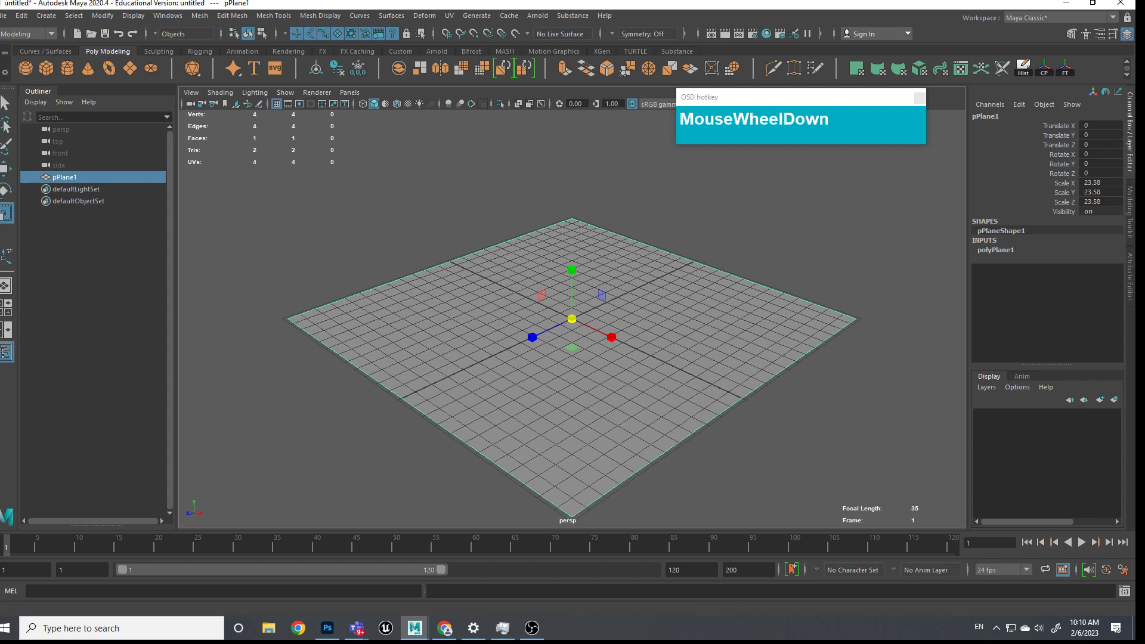
Step: Set the current Maya project to the recently used LearningBclass project
{"action": "left_click", "coordinate": [4, 16]}
{"action": "mouse_move", "coordinate": [67, 416]}
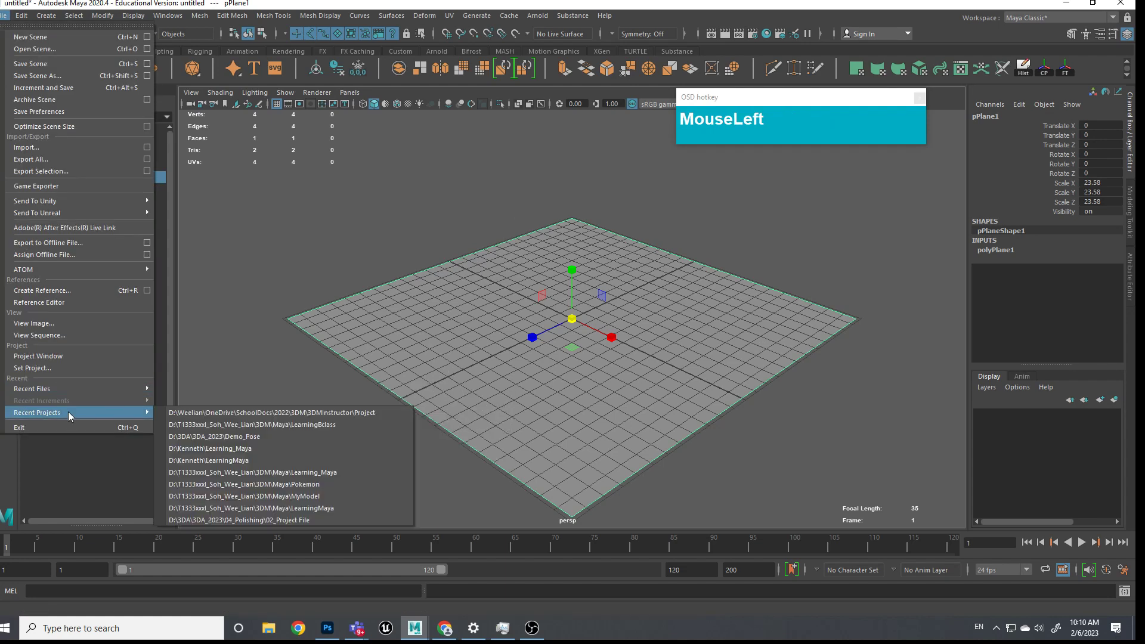
{"action": "left_click", "coordinate": [301, 425]}
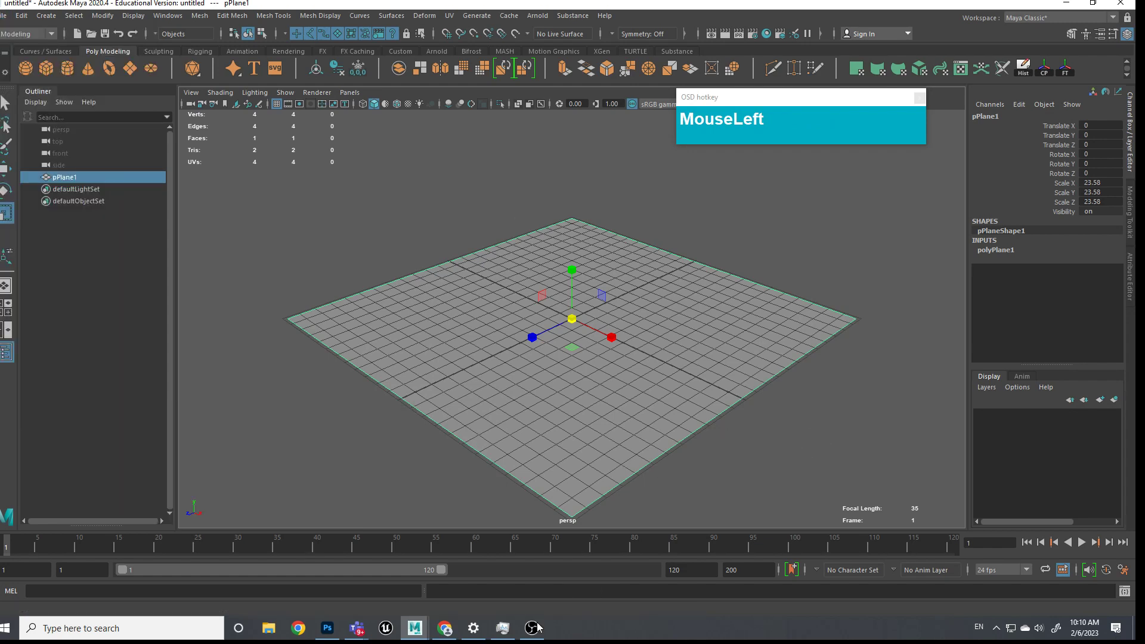
Step: Switch to Photoshop and make the drawing's canvas square by setting its width to 1081 pixels, matching the height
{"action": "left_click", "coordinate": [328, 628]}
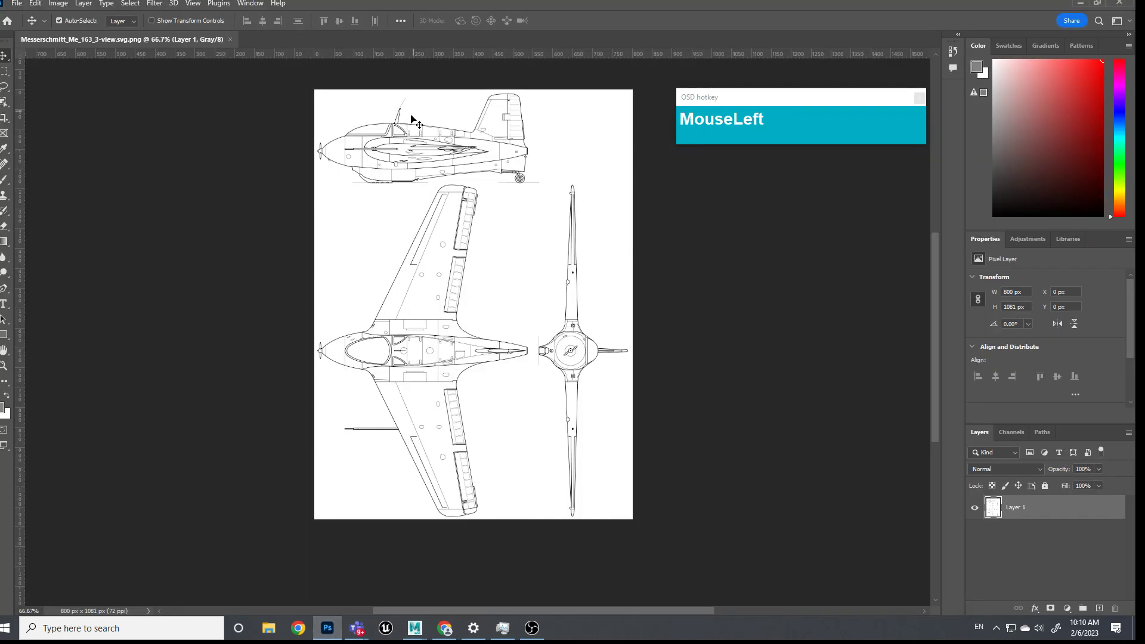
{"action": "left_click", "coordinate": [54, 4]}
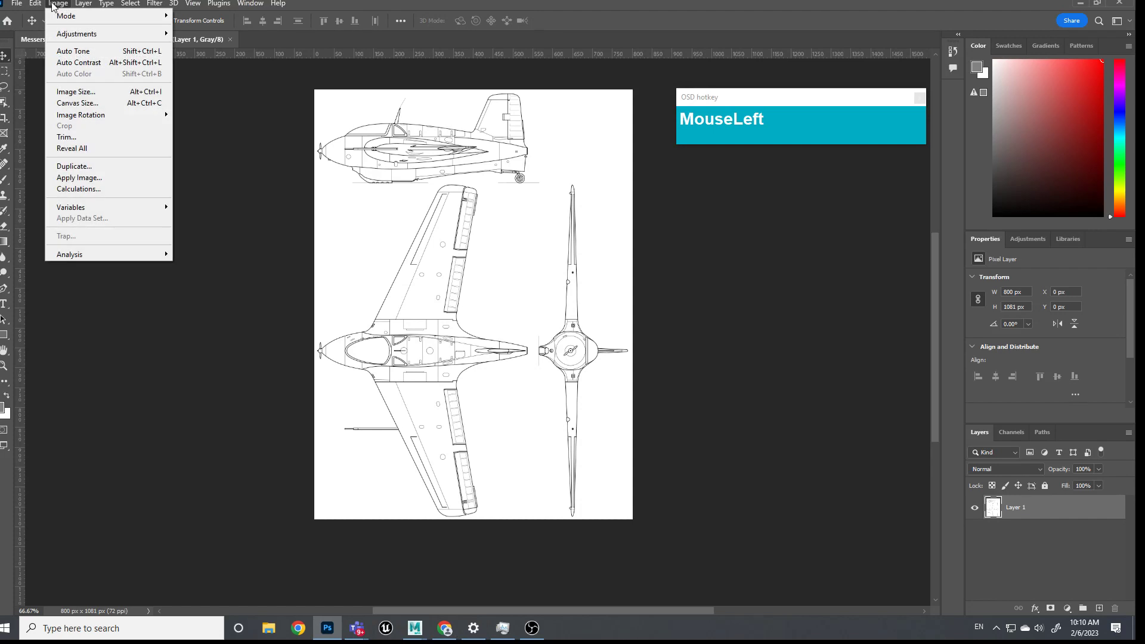
{"action": "left_click", "coordinate": [75, 105]}
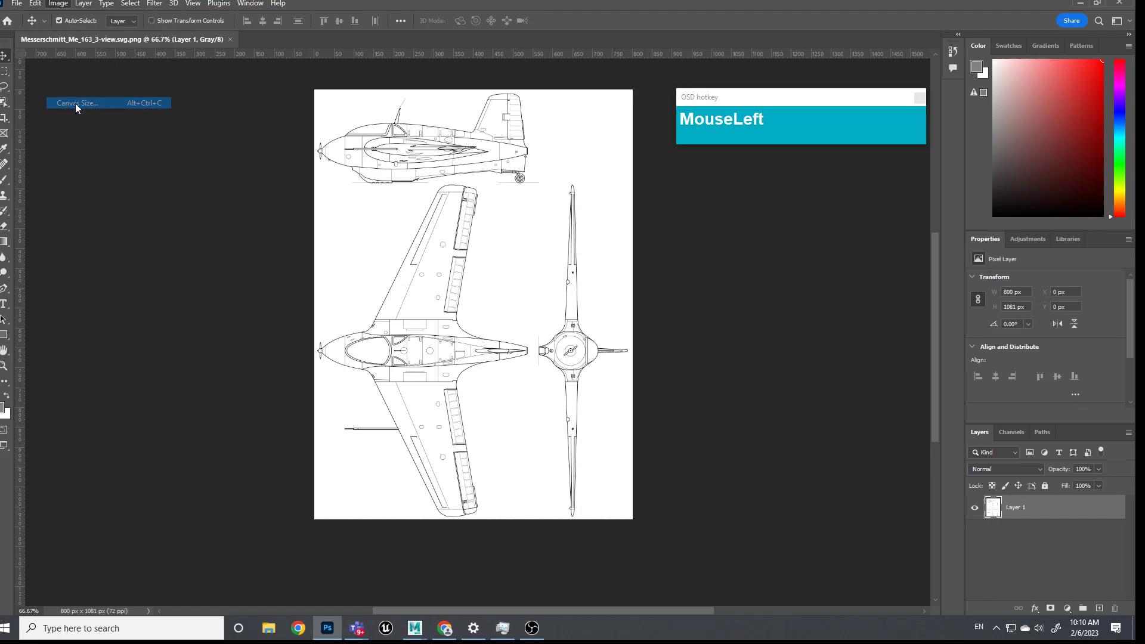
{"action": "left_click_drag", "start_coordinate": [549, 118], "coordinate": [521, 137]}
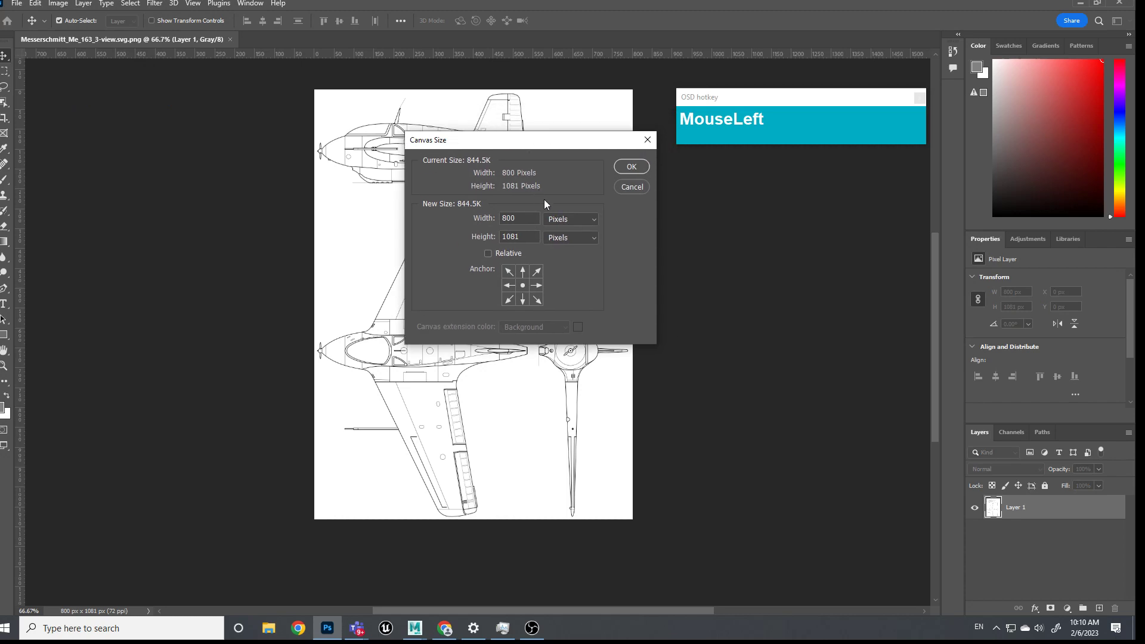
{"action": "mouse_move", "coordinate": [526, 236]}
{"action": "left_mouse_down"}
{"action": "mouse_move", "coordinate": [489, 239]}
{"action": "mouse_move", "coordinate": [484, 220]}
{"action": "mouse_move", "coordinate": [528, 239]}
{"action": "mouse_move", "coordinate": [511, 239]}
{"action": "left_mouse_up"}
{"action": "right_click", "coordinate": [511, 239]}
{"action": "left_click", "coordinate": [528, 263]}
{"action": "double_click", "coordinate": [506, 217]}
{"action": "right_click", "coordinate": [508, 219]}
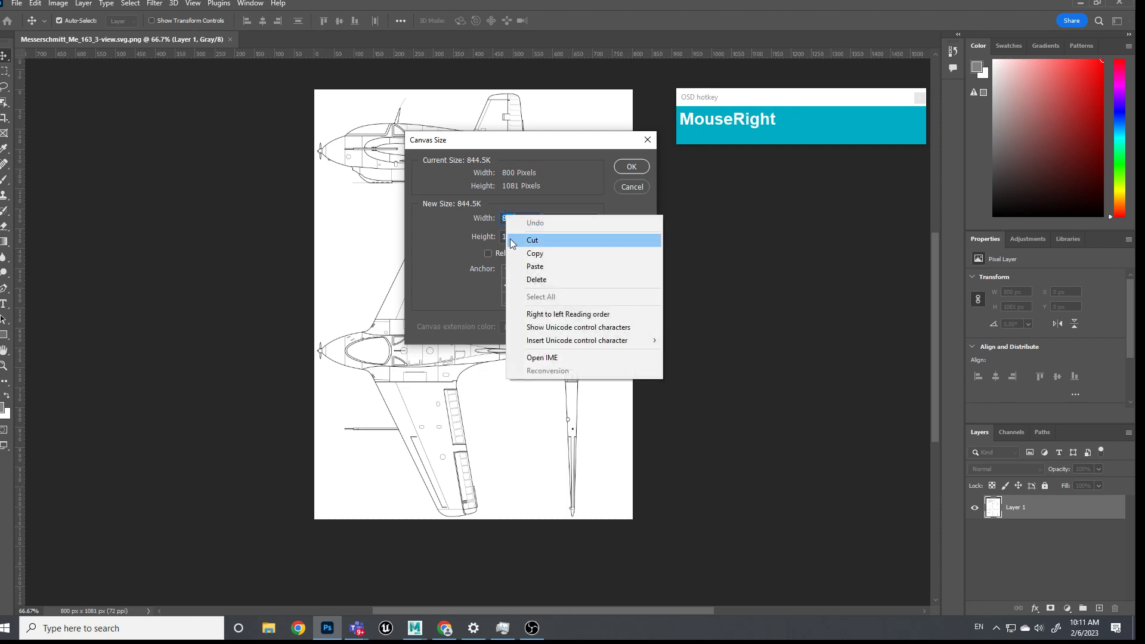
{"action": "left_click", "coordinate": [527, 268]}
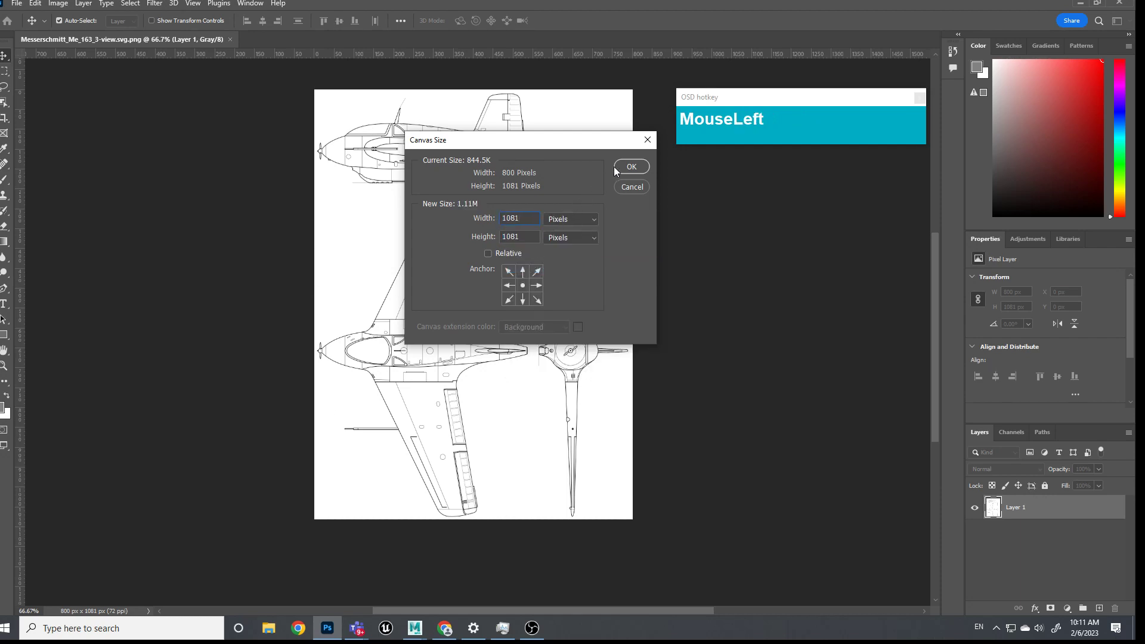
{"action": "left_click", "coordinate": [630, 167]}
{"action": "left_click_drag", "start_coordinate": [763, 103], "coordinate": [899, 101]}
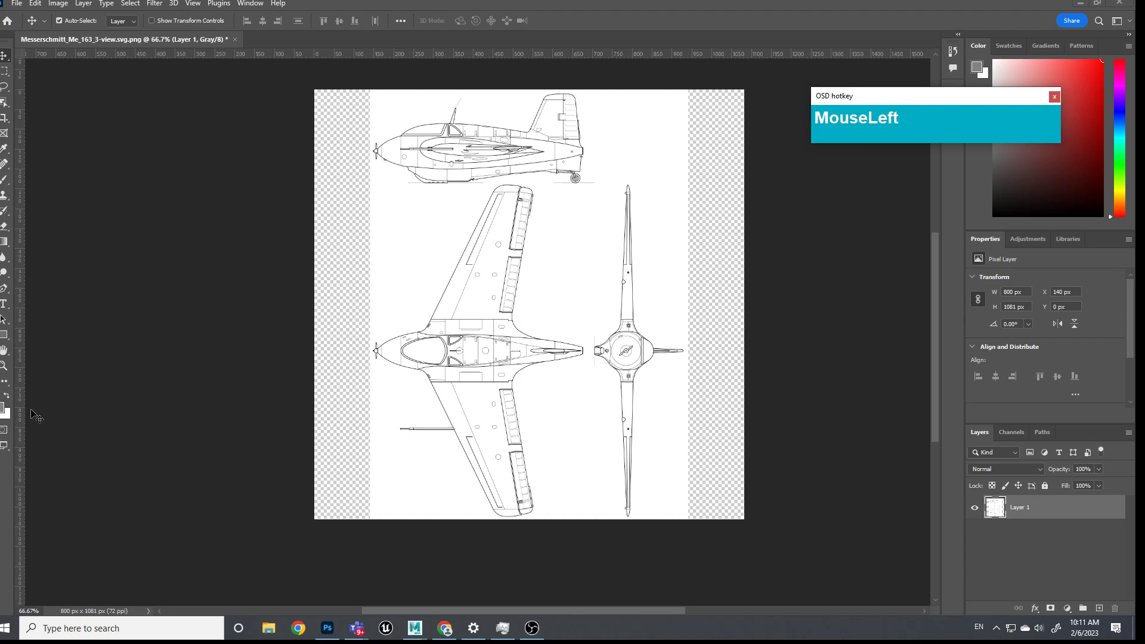
Step: Reset the foreground colour to black and the background to white, and save the resized PNG drawing
{"action": "left_click", "coordinate": [2, 407]}
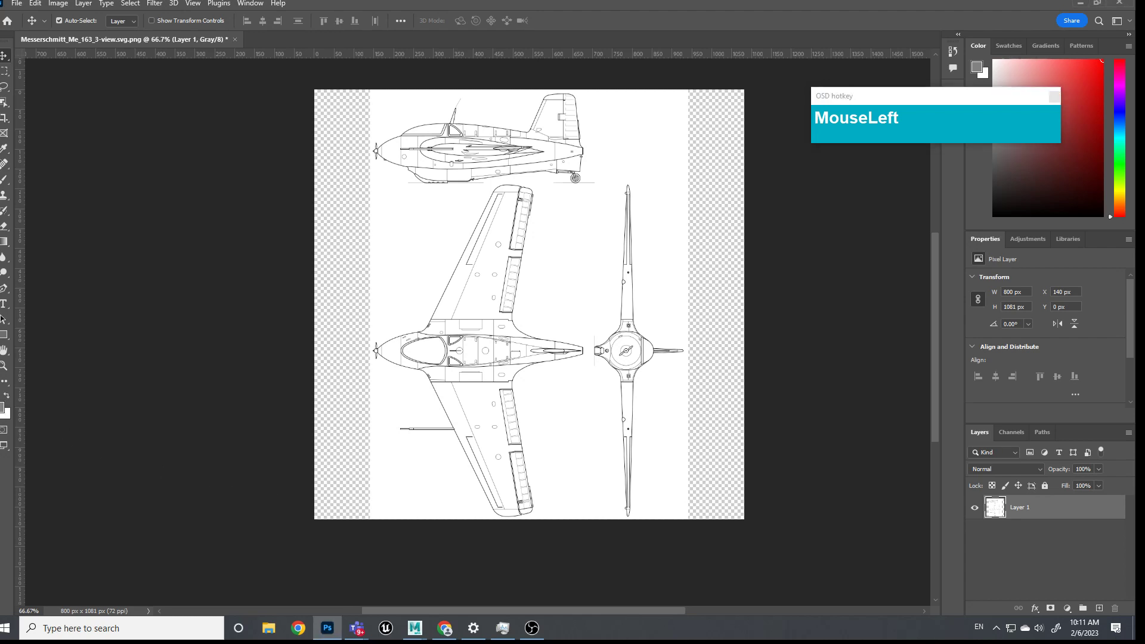
{"action": "left_click", "coordinate": [2, 399]}
{"action": "left_click", "coordinate": [15, 4]}
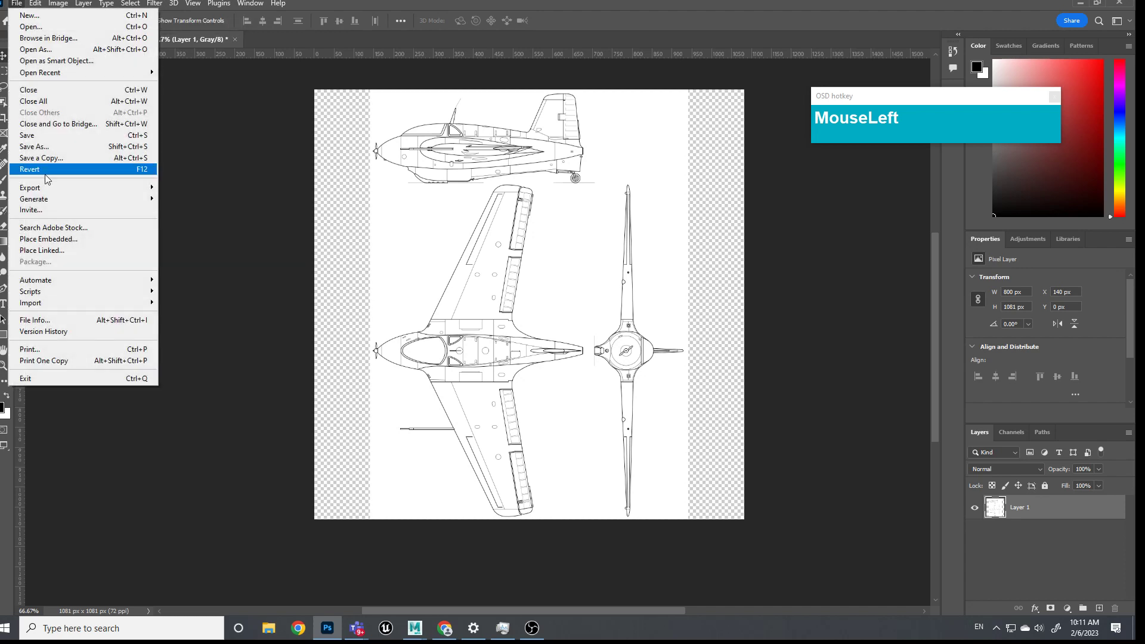
{"action": "left_click", "coordinate": [31, 136]}
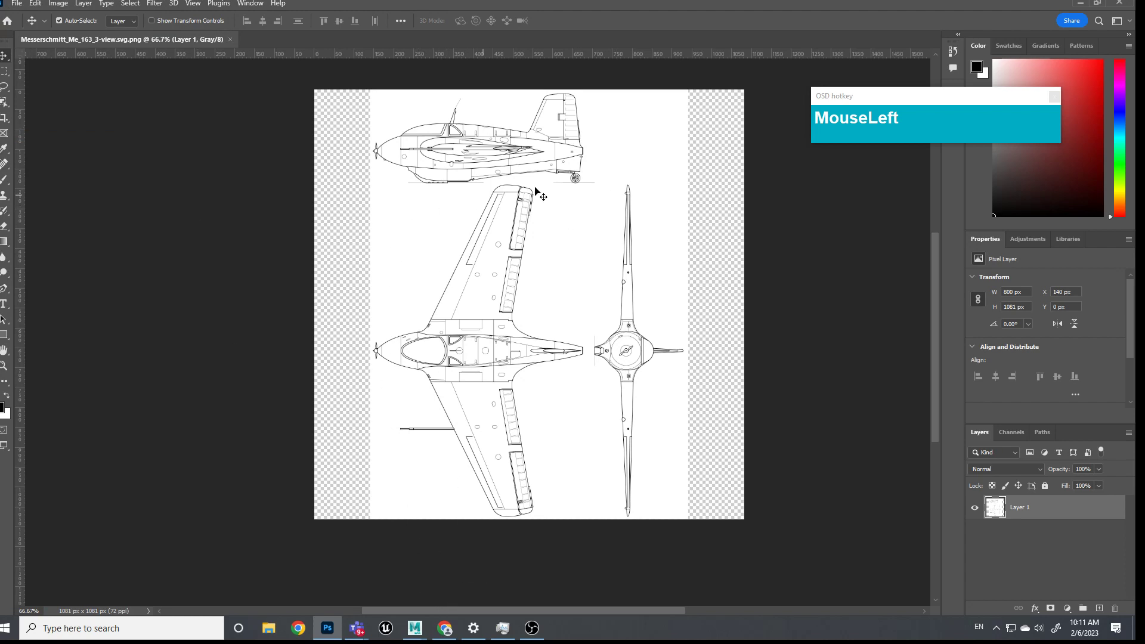
Step: Browse in File Explorer on drive D: to the sourceimages folder of the LearningBclass Maya project
{"action": "left_click", "coordinate": [274, 630]}
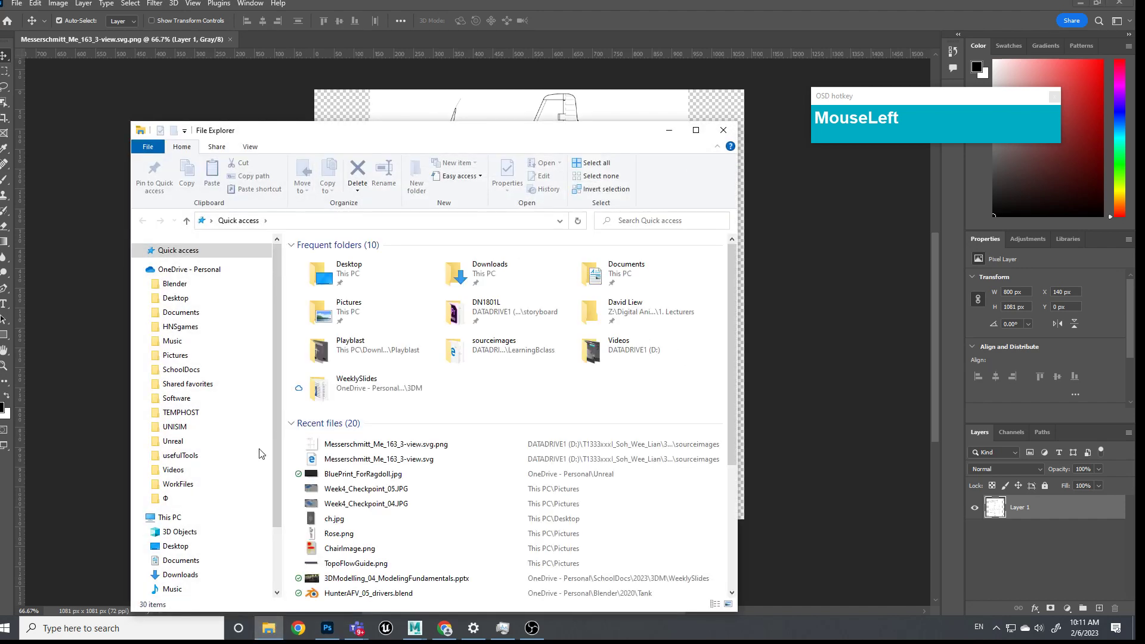
{"action": "scroll", "coordinate": [233, 501], "scroll_direction": "down", "scroll_amount": 5}
{"action": "left_click", "coordinate": [188, 560]}
{"action": "scroll", "coordinate": [365, 476], "scroll_direction": "down", "scroll_amount": 5}
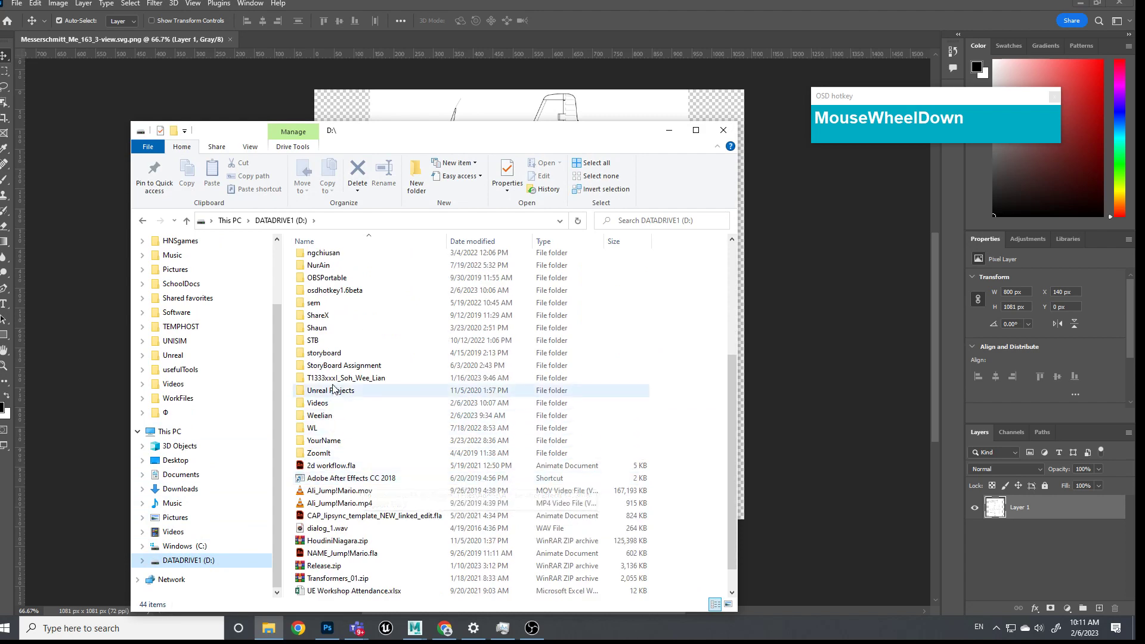
{"action": "double_click", "coordinate": [345, 416]}
{"action": "double_click", "coordinate": [337, 262]}
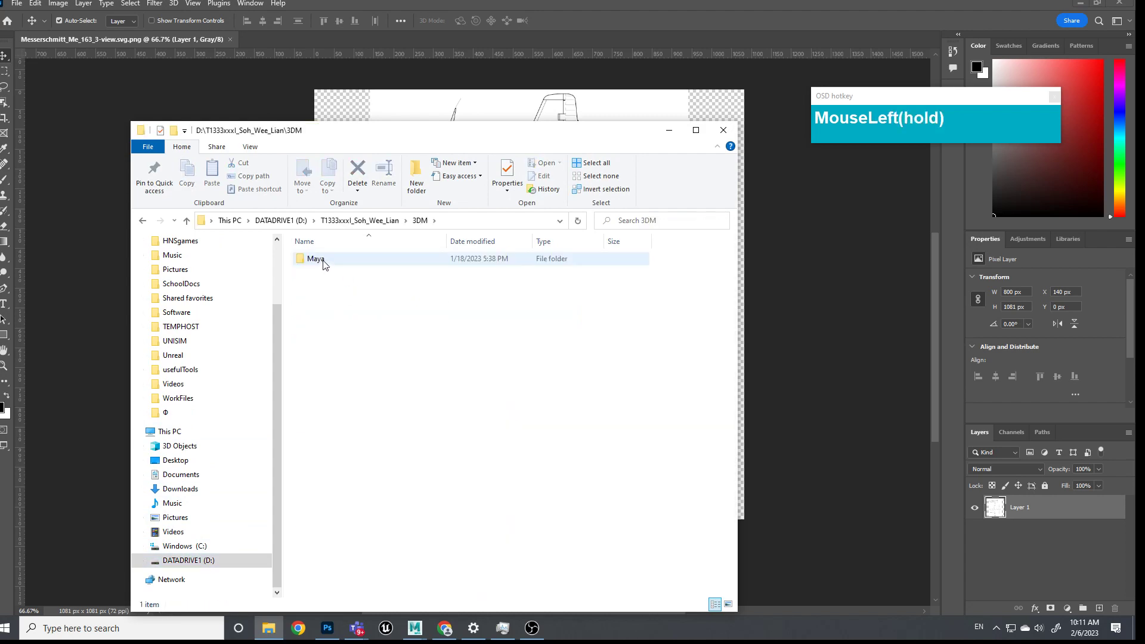
{"action": "double_click", "coordinate": [319, 260]}
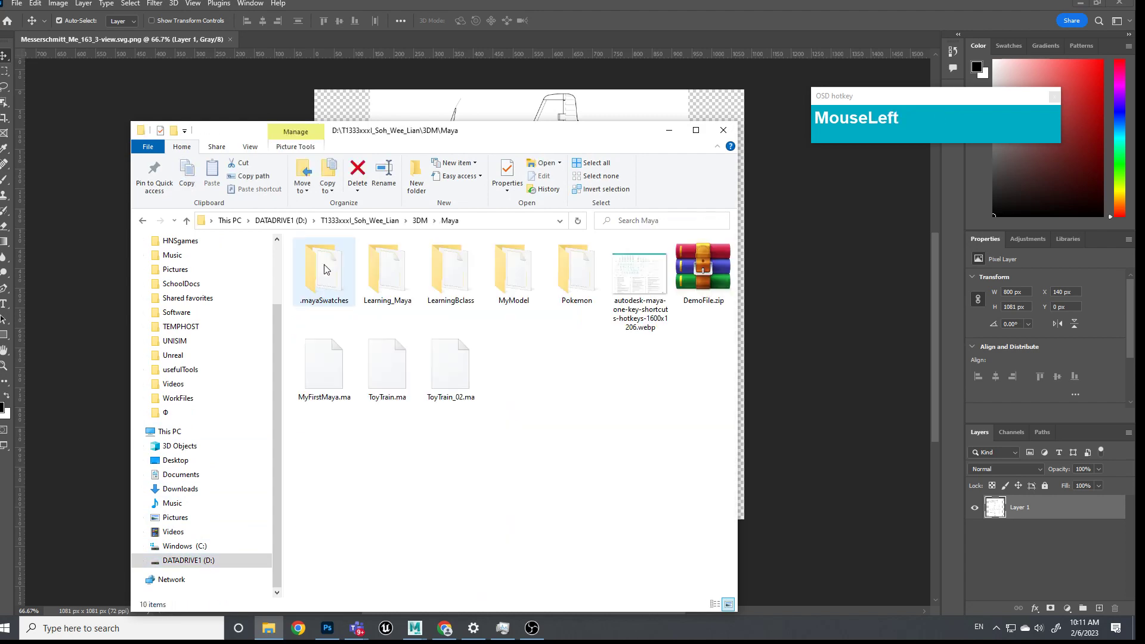
{"action": "double_click", "coordinate": [471, 271]}
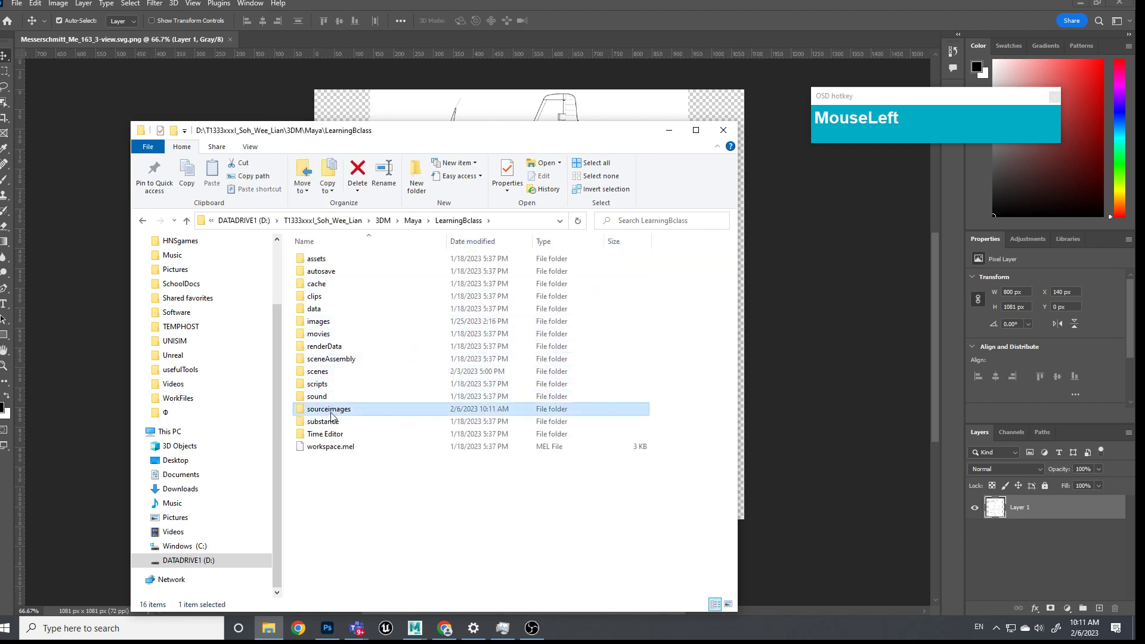
{"action": "double_click", "coordinate": [325, 410]}
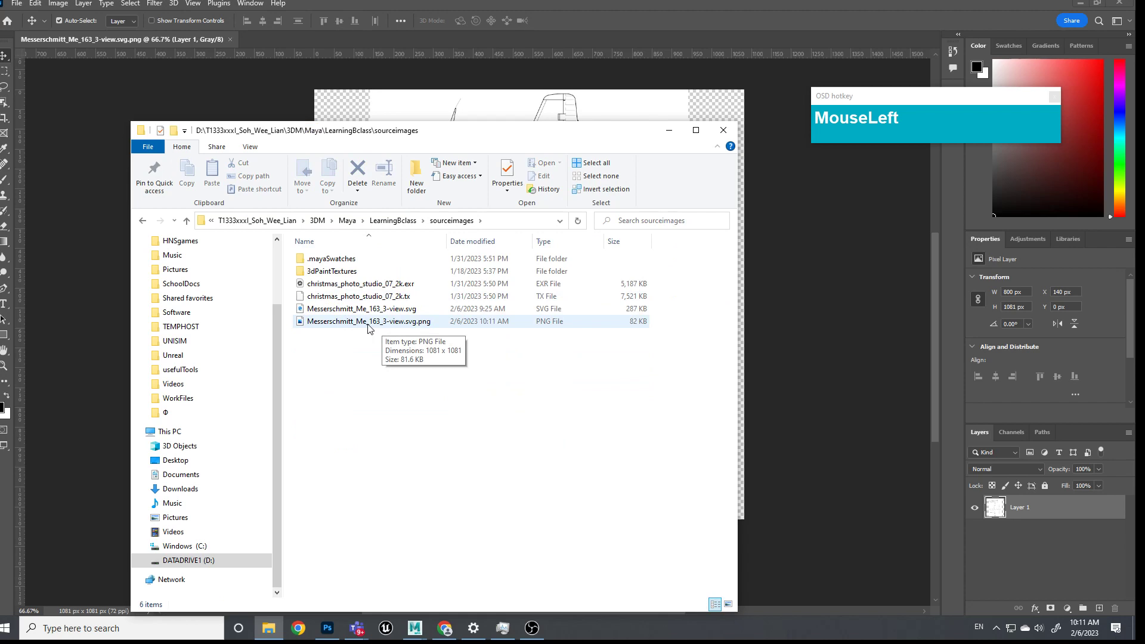
Step: Preview the saved Messerschmitt_Me_163_3-view.svg.png in the image viewer and return to Photoshop
{"action": "double_click", "coordinate": [376, 324]}
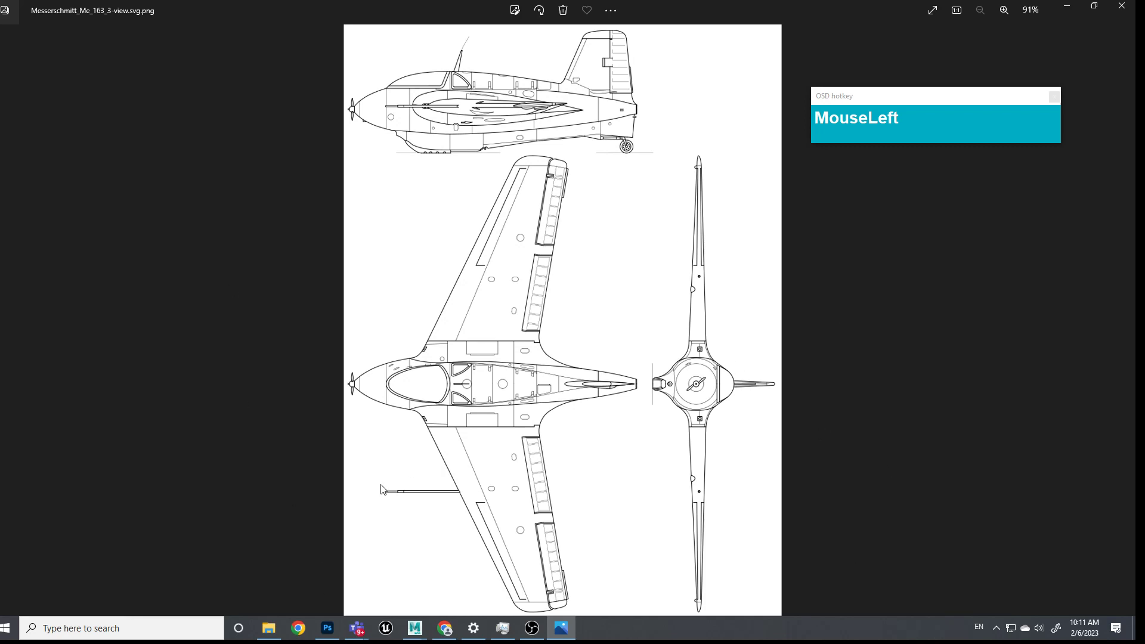
{"action": "left_click", "coordinate": [1122, 6]}
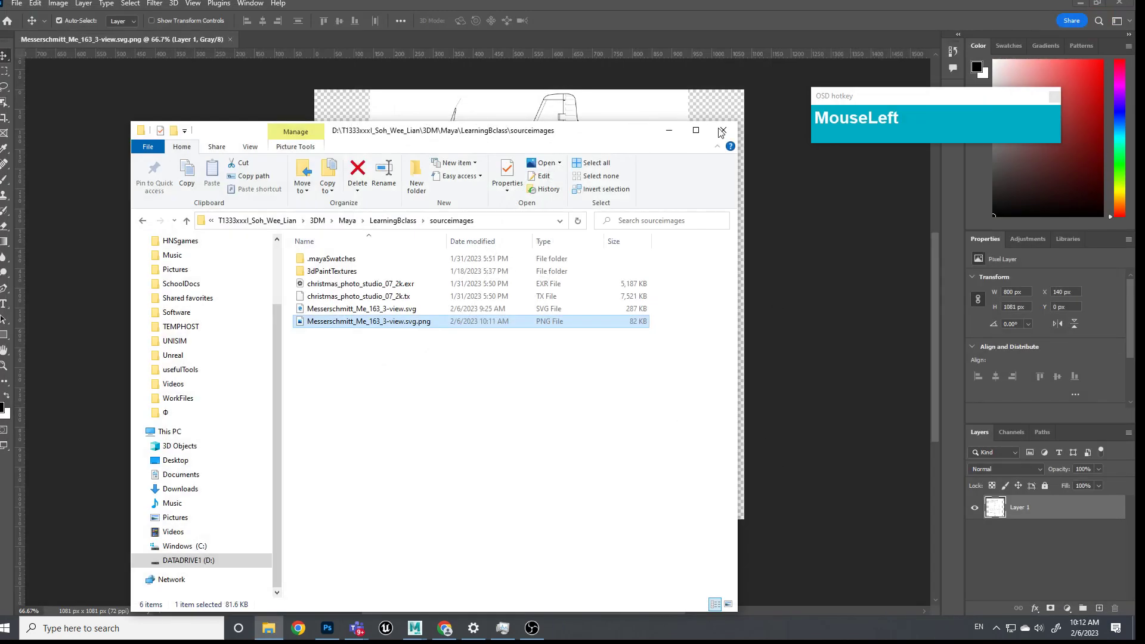
{"action": "left_click", "coordinate": [759, 87]}
Step: Save the drawing on the computer as ME163_Blueprint.png in the sourceimages folder, using the Large file size option
{"action": "left_click", "coordinate": [10, 8]}
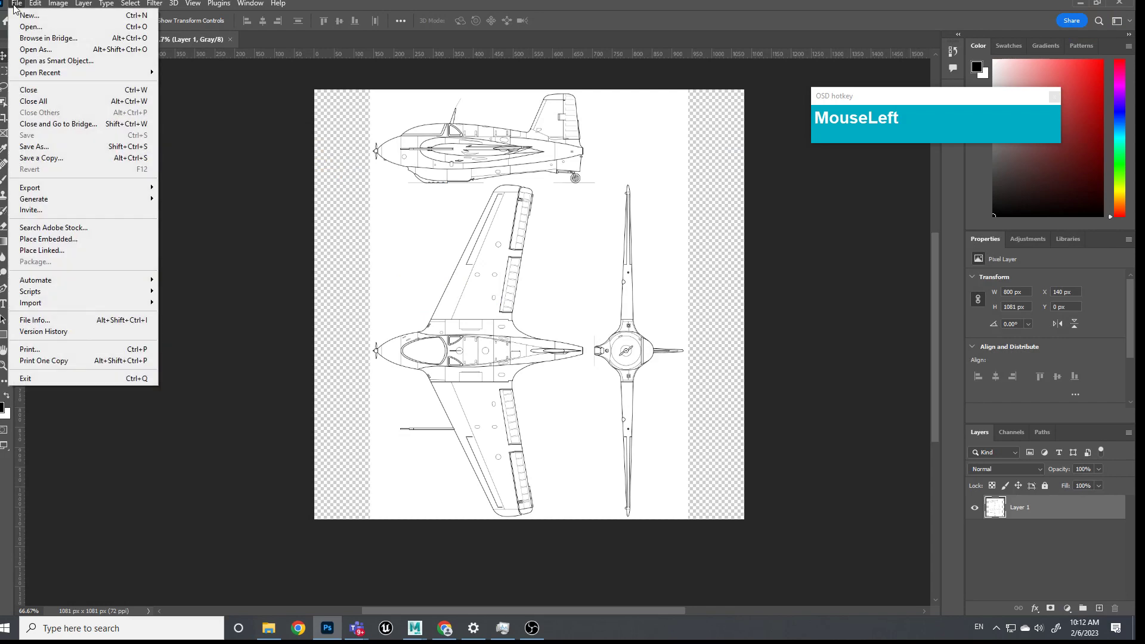
{"action": "left_click", "coordinate": [55, 149]}
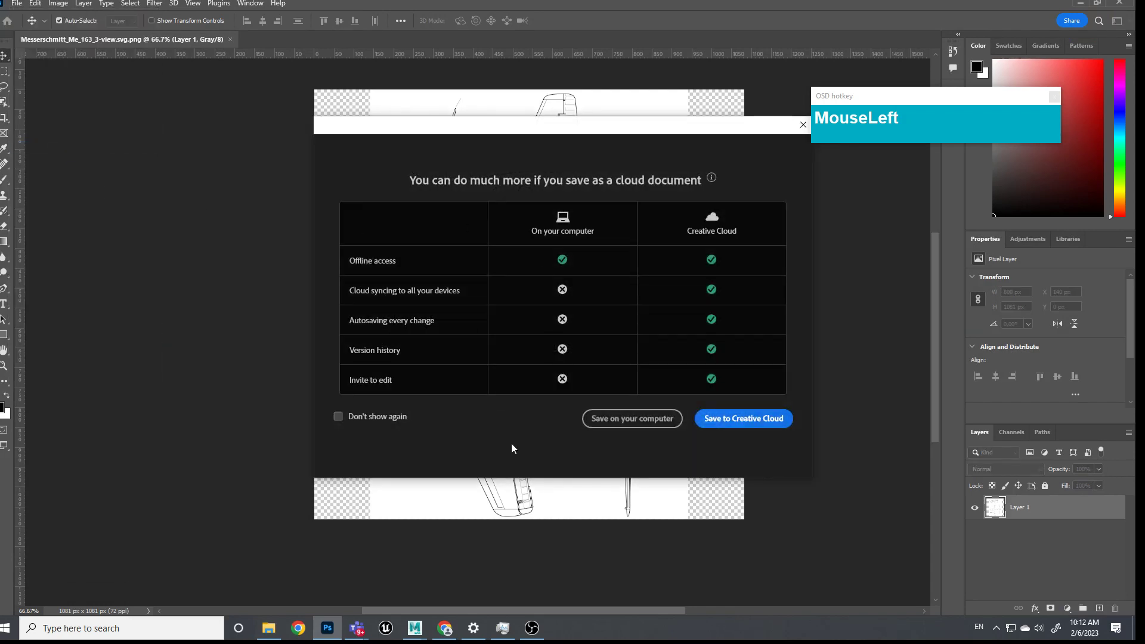
{"action": "left_click", "coordinate": [632, 419]}
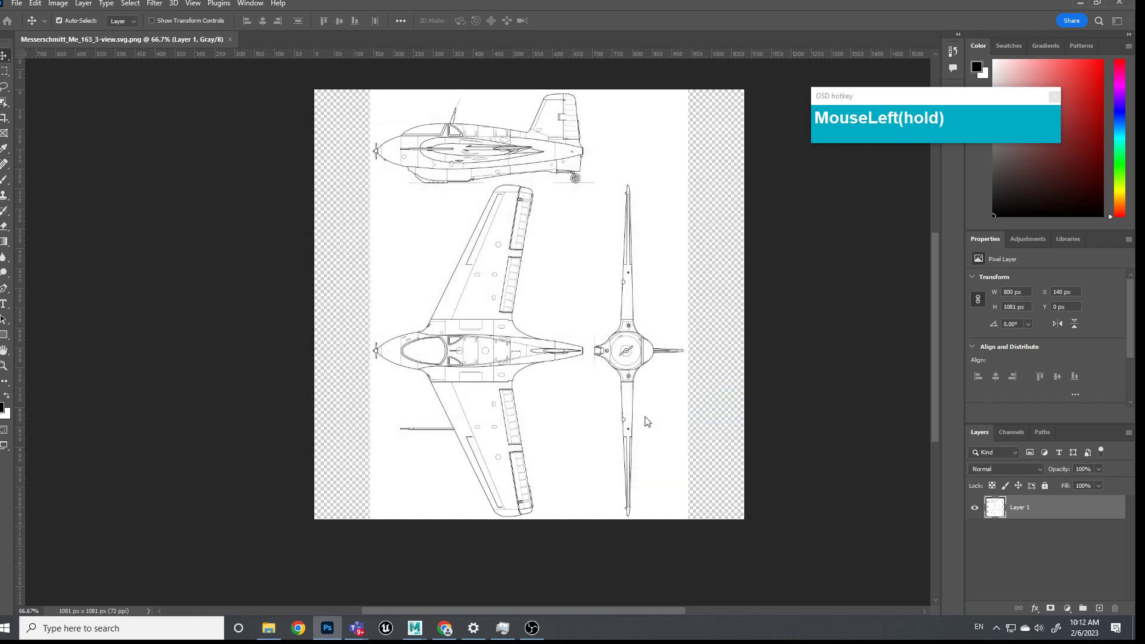
{"action": "left_click", "coordinate": [172, 343]}
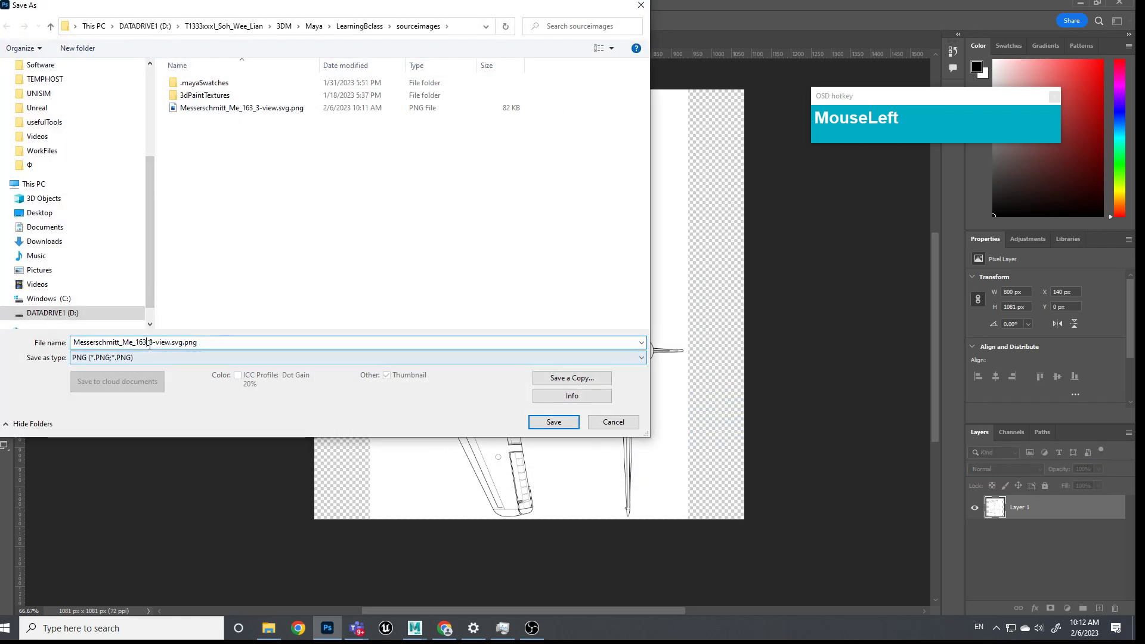
{"action": "left_click_drag", "start_coordinate": [184, 343], "coordinate": [100, 338]}
{"action": "type", "text": "ME"}
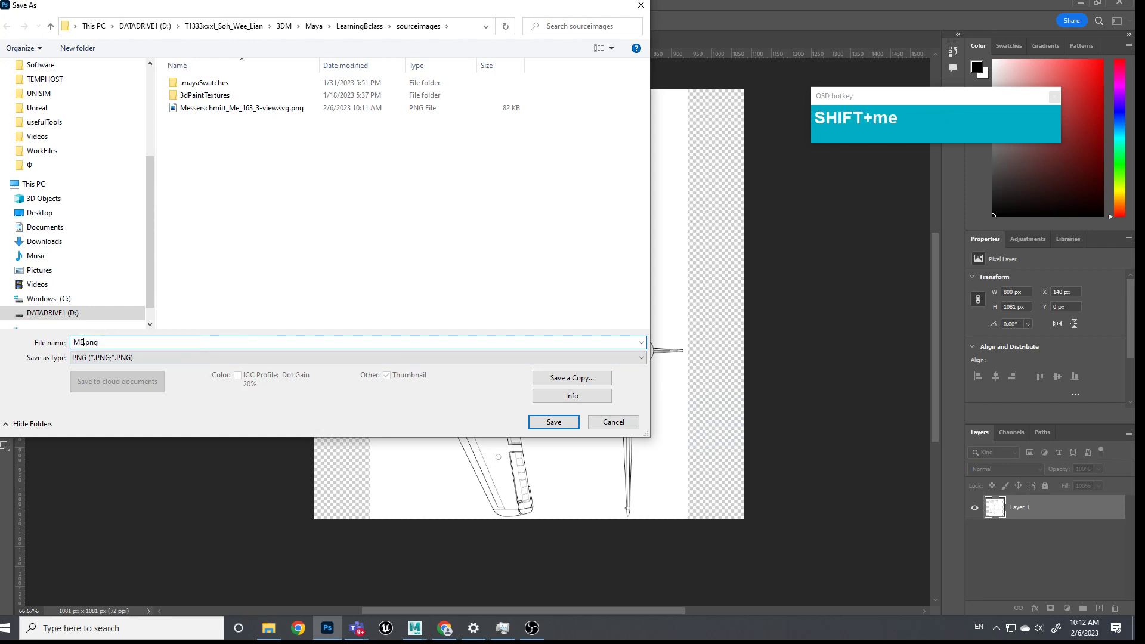
{"action": "type", "text": "163"}
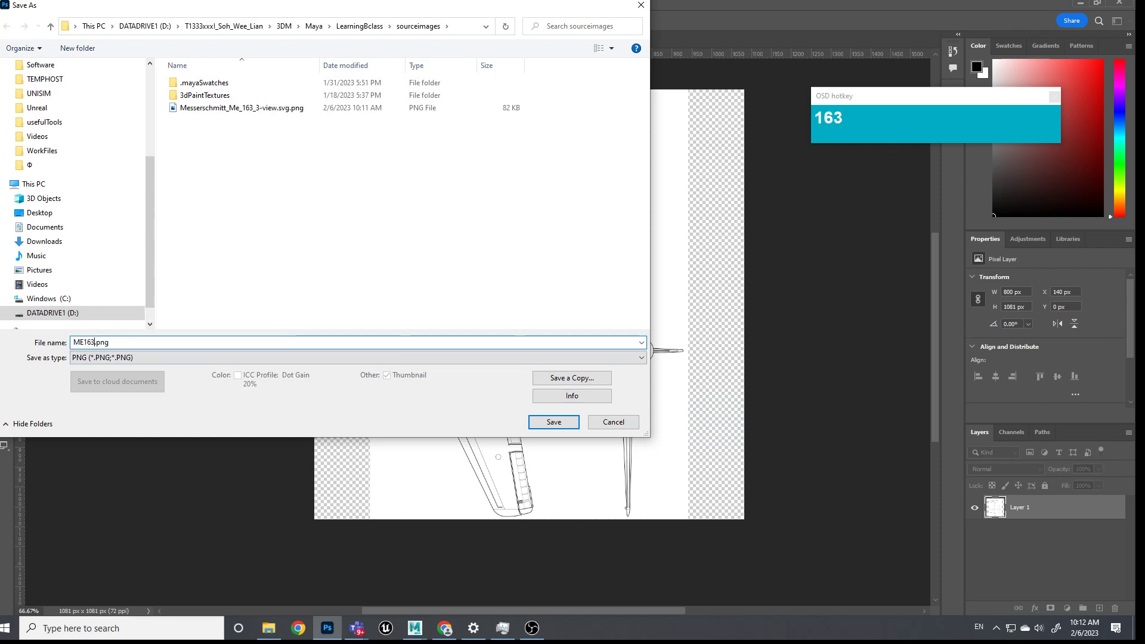
{"action": "type", "text": "_Blu"}
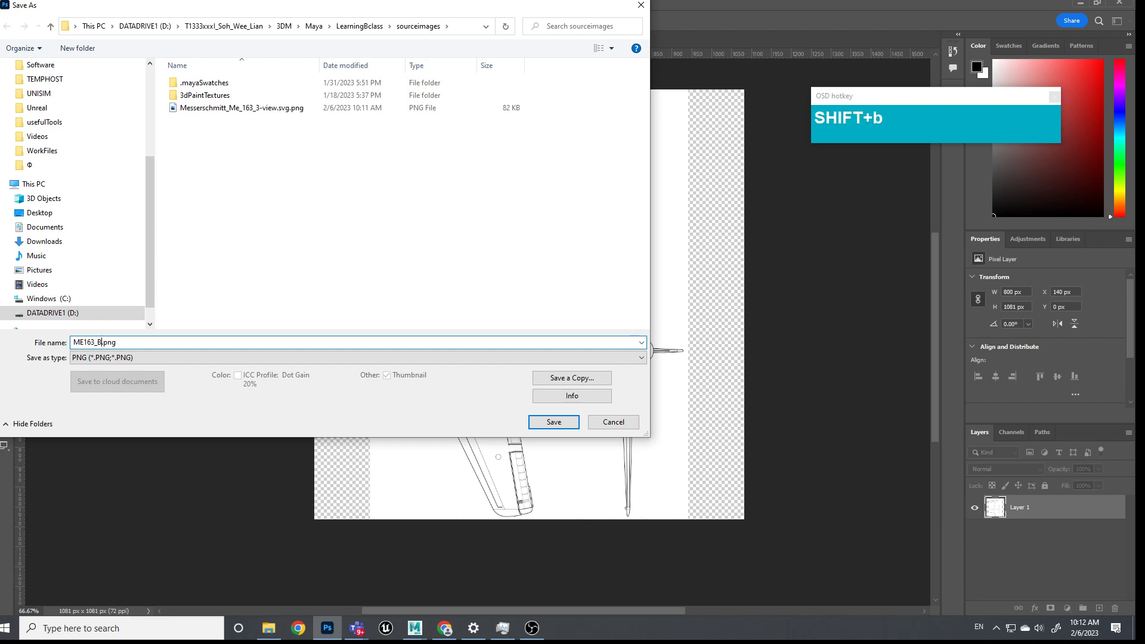
{"action": "type", "text": "eprint"}
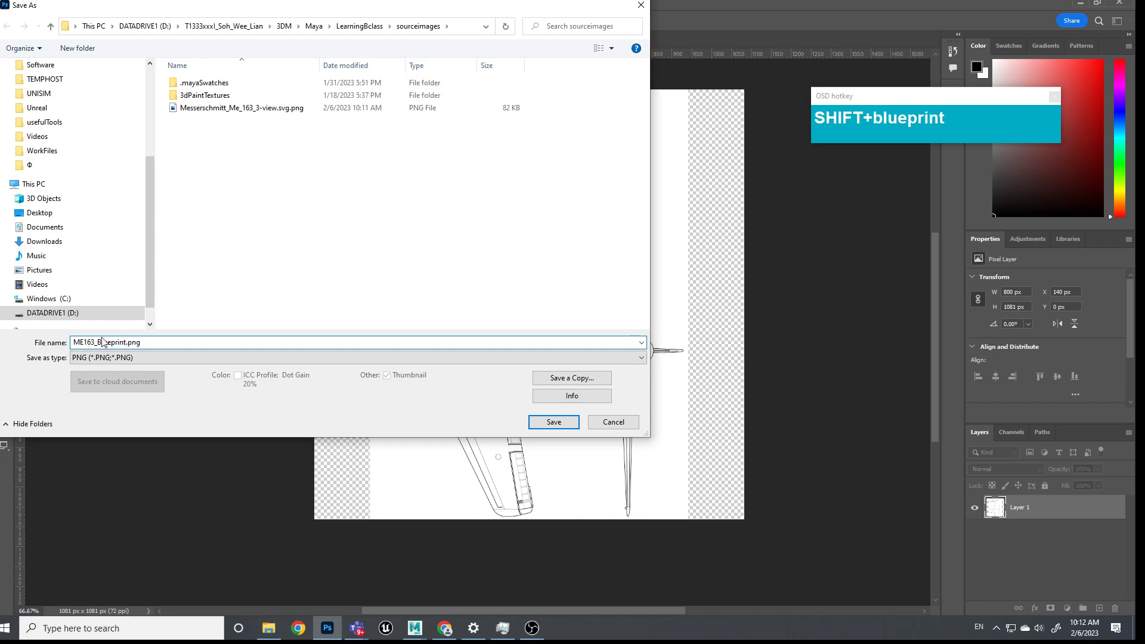
{"action": "left_click", "coordinate": [557, 422]}
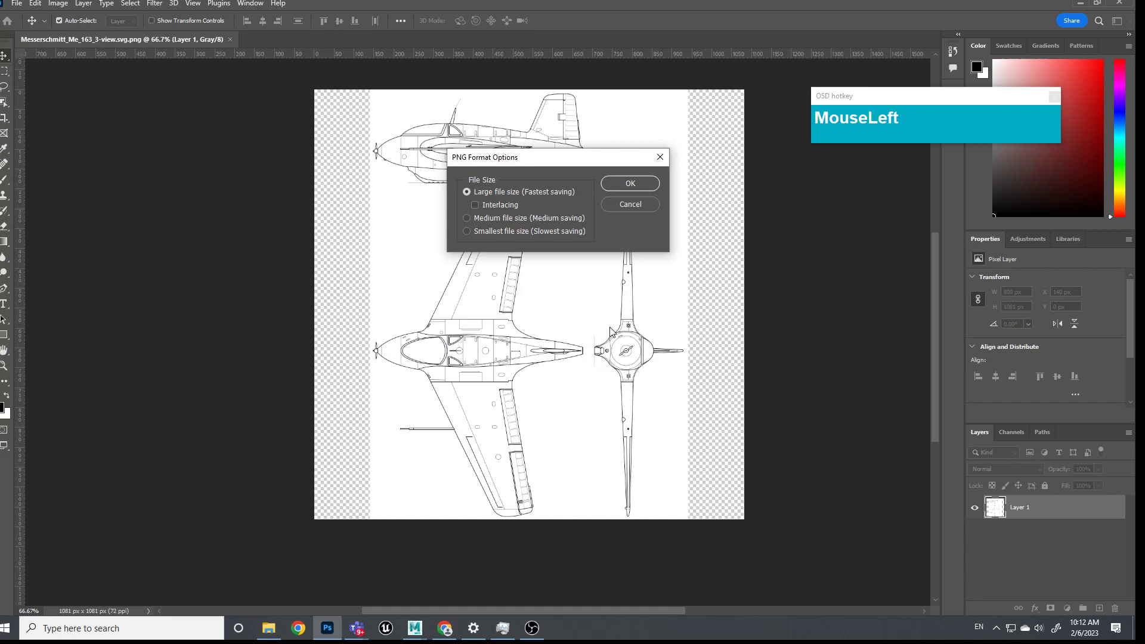
{"action": "left_click", "coordinate": [617, 183]}
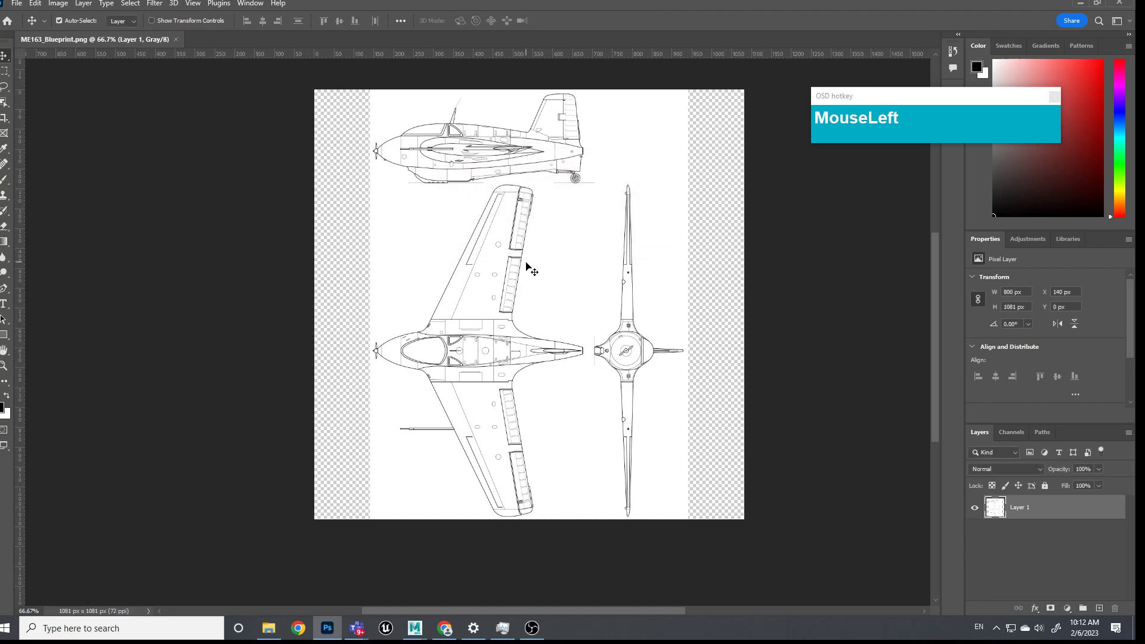
Step: Preview ME163_Blueprint.png from the sourceimages folder, close the viewer and return to Photoshop
{"action": "left_click", "coordinate": [268, 629]}
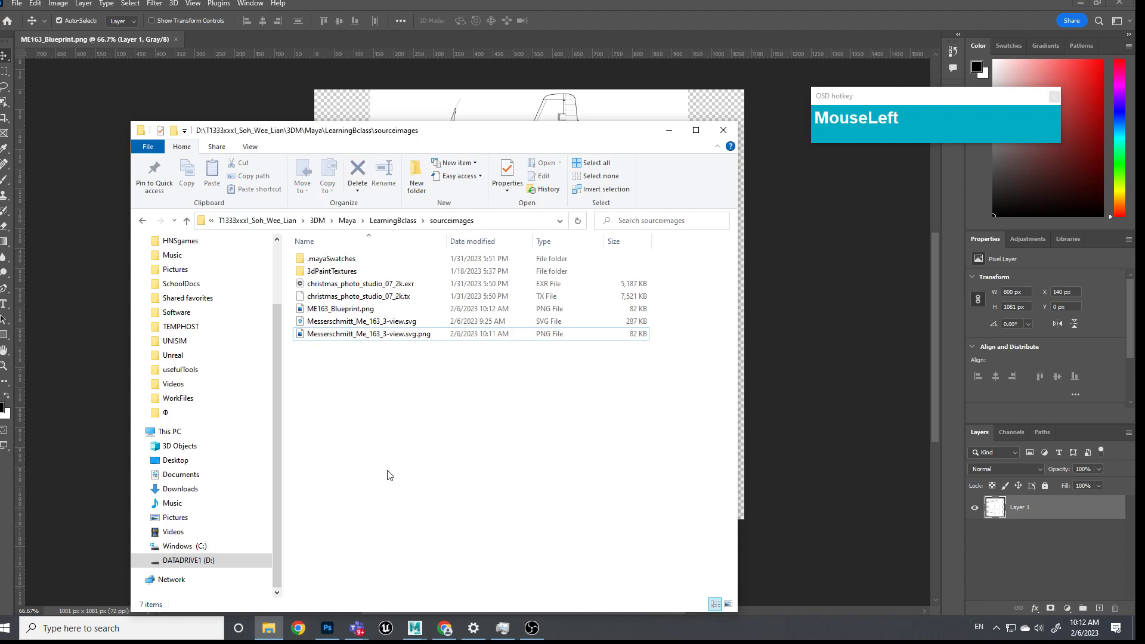
{"action": "left_click", "coordinate": [343, 311]}
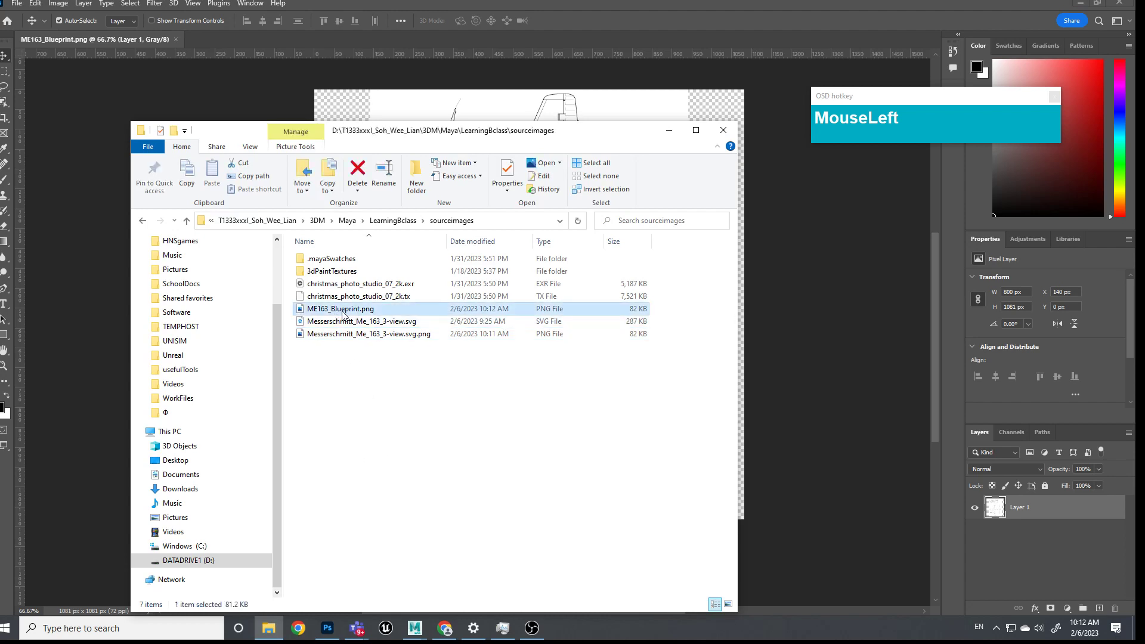
{"action": "double_click", "coordinate": [338, 309]}
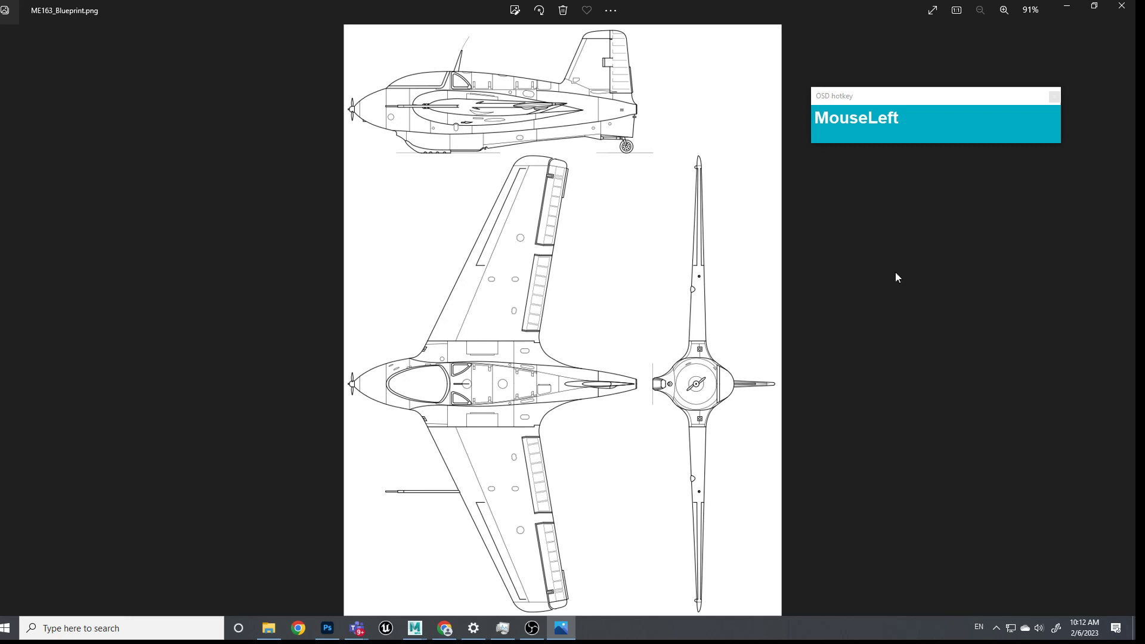
{"action": "left_click", "coordinate": [1122, 6]}
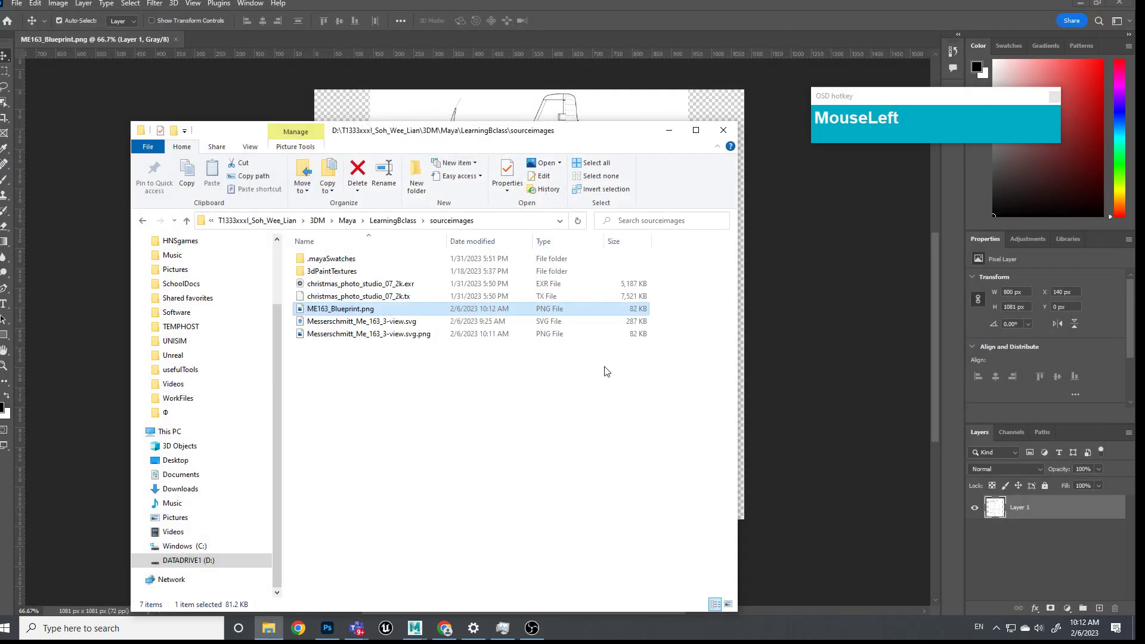
{"action": "left_click", "coordinate": [670, 130]}
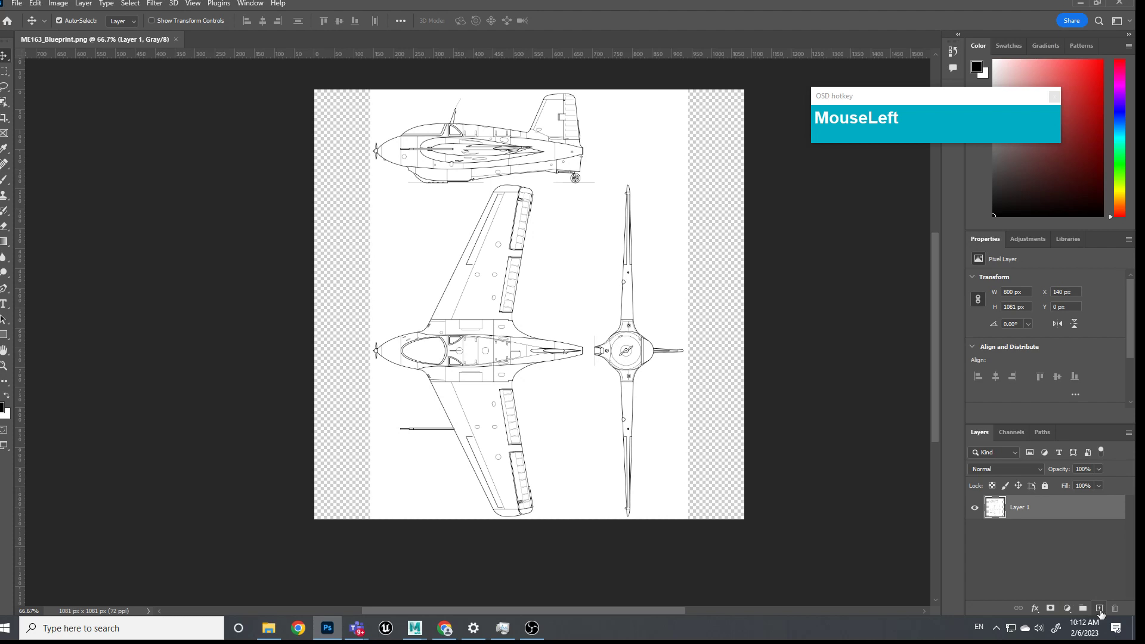
Step: Add a new empty layer and move it beneath the aircraft drawing layer
{"action": "left_click", "coordinate": [1100, 610]}
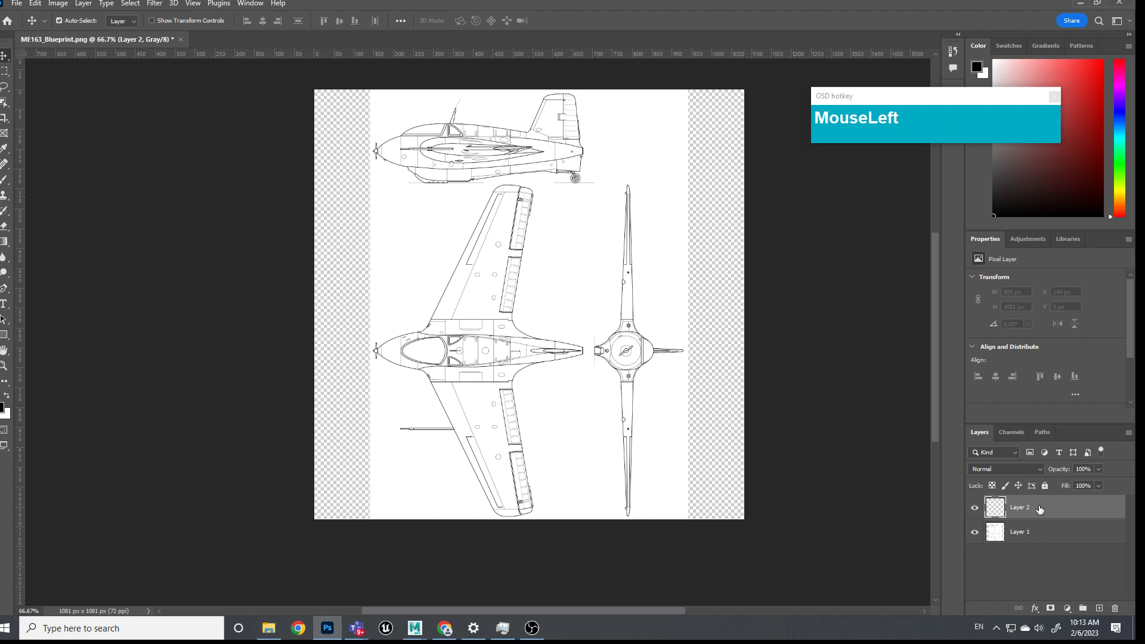
{"action": "left_click_drag", "start_coordinate": [1059, 511], "coordinate": [1057, 539]}
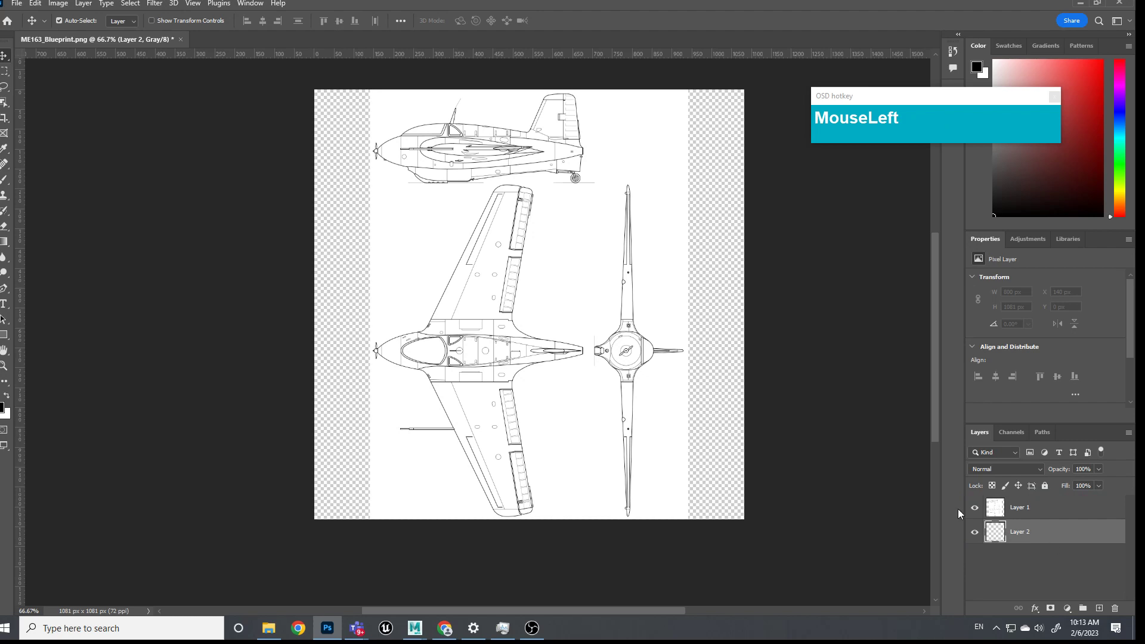
Step: Fill the empty layer beneath the aircraft drawing with white
{"action": "left_click", "coordinate": [36, 5]}
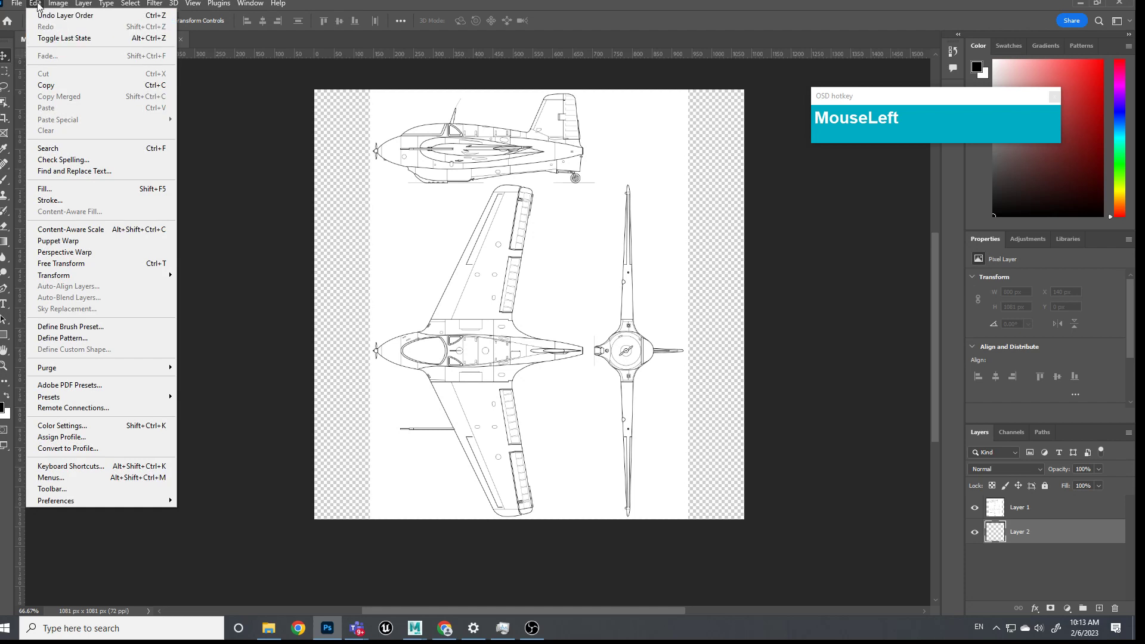
{"action": "left_click", "coordinate": [49, 192]}
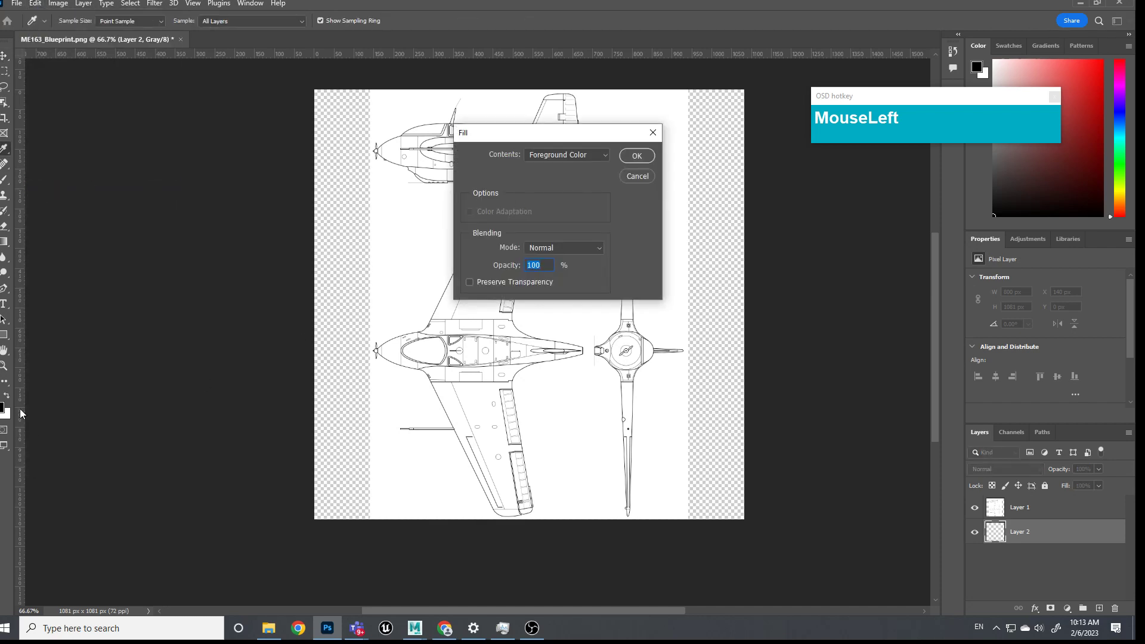
{"action": "left_click", "coordinate": [585, 157]}
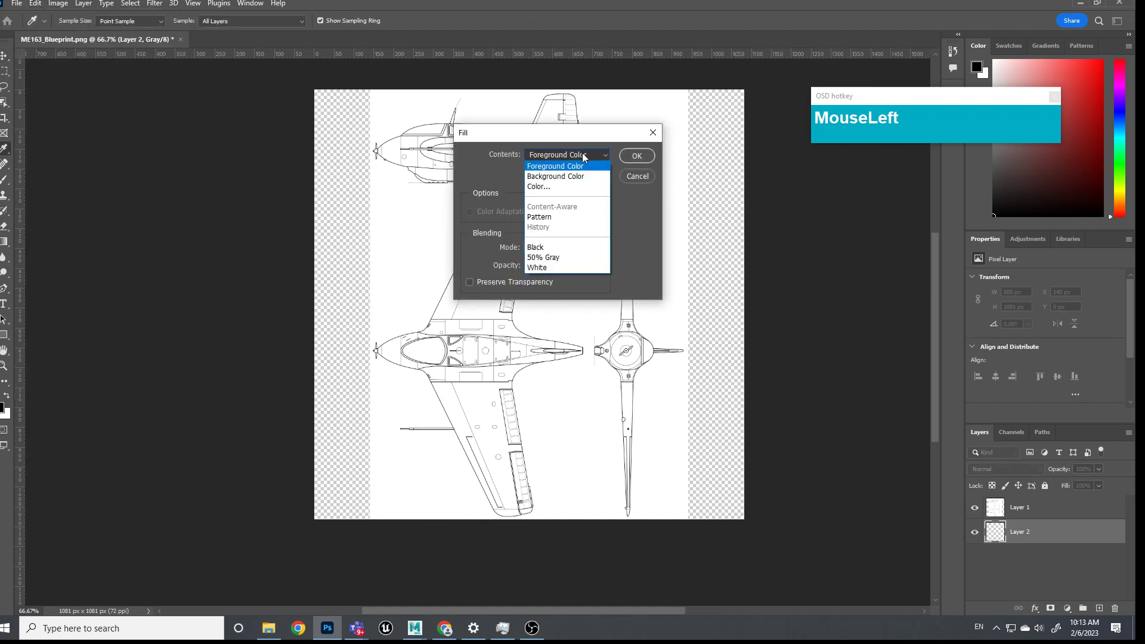
{"action": "left_click", "coordinate": [545, 267]}
{"action": "left_click", "coordinate": [637, 156]}
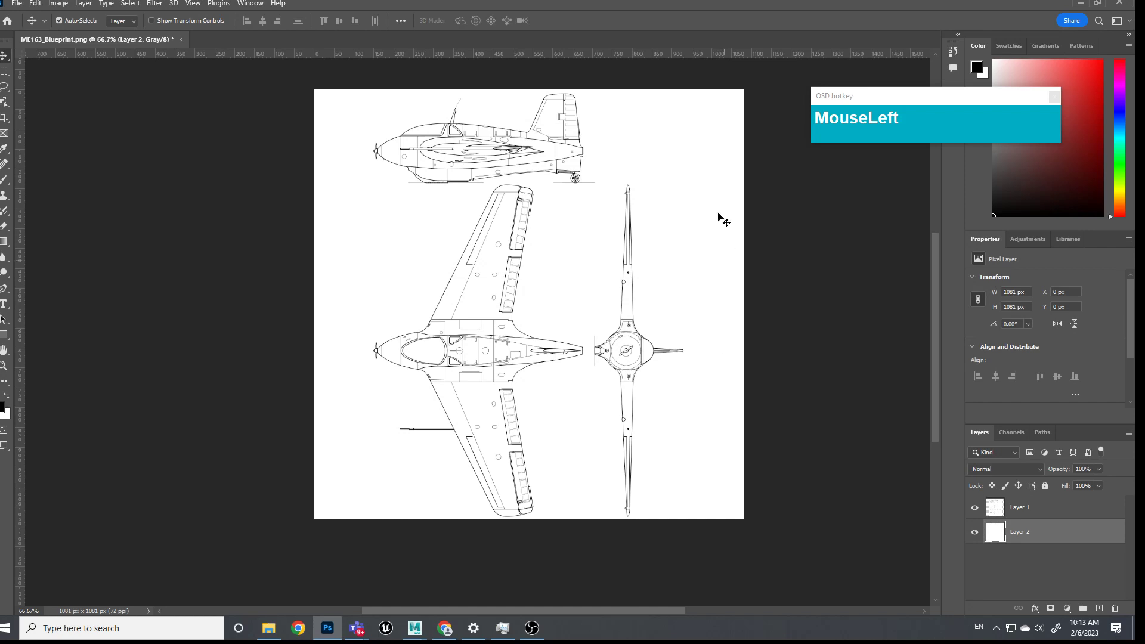
Step: Export the image as PNG to the sourceimages folder, overwriting the existing ME163_Blueprint.png
{"action": "left_click", "coordinate": [1047, 511]}
{"action": "left_click", "coordinate": [1052, 537]}
{"action": "left_click_drag", "start_coordinate": [1048, 512], "coordinate": [537, 191]}
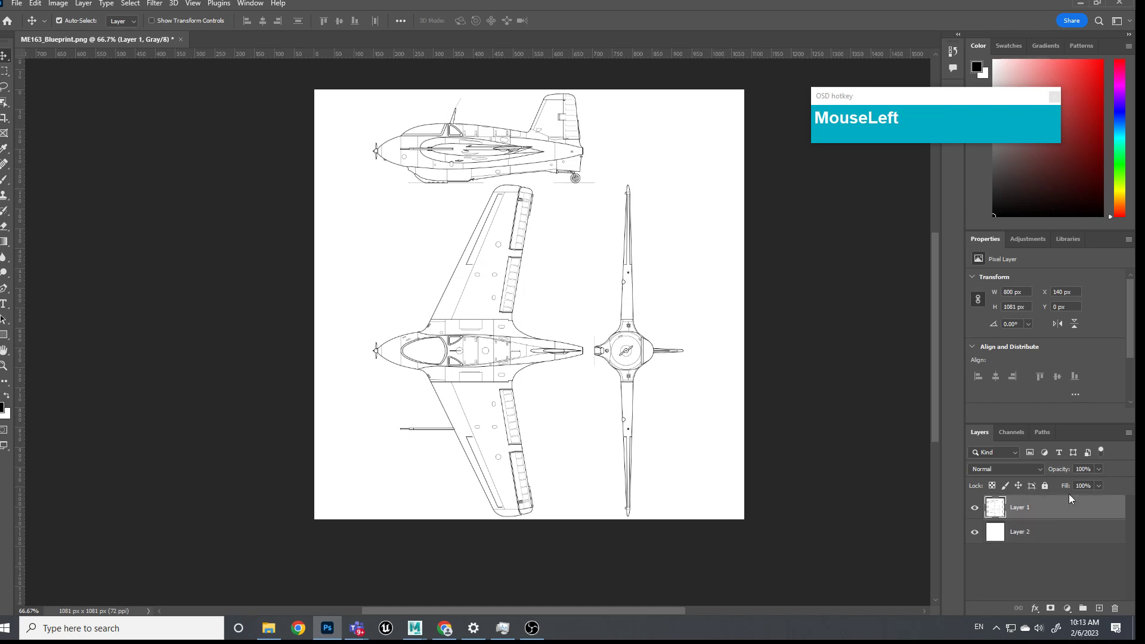
{"action": "left_click", "coordinate": [17, 3]}
{"action": "mouse_move", "coordinate": [26, 192]}
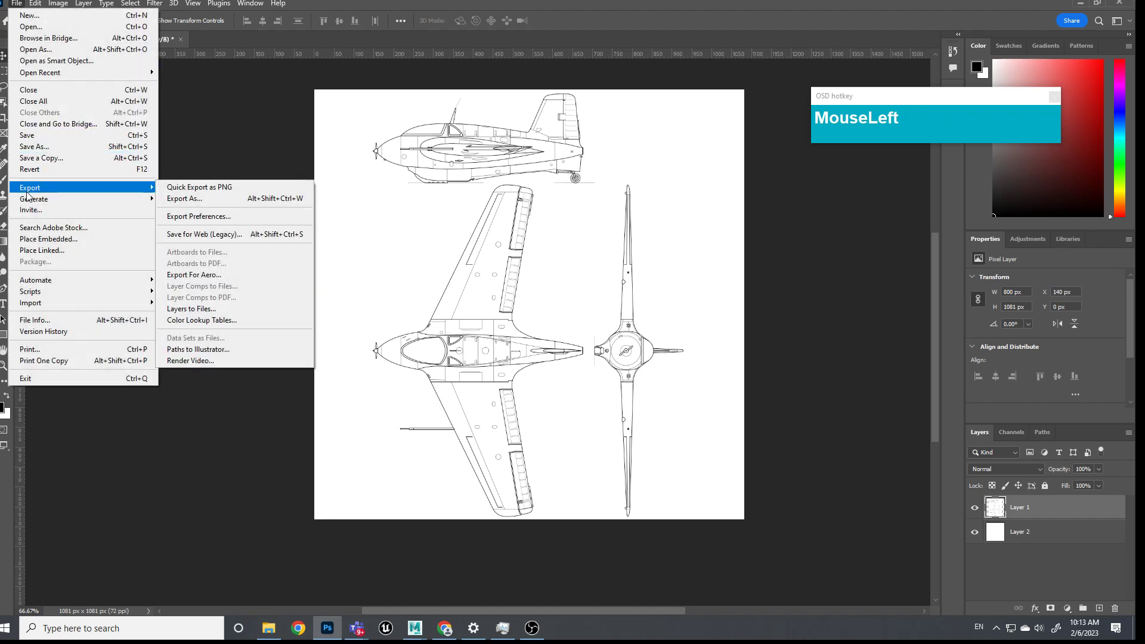
{"action": "left_click", "coordinate": [187, 189]}
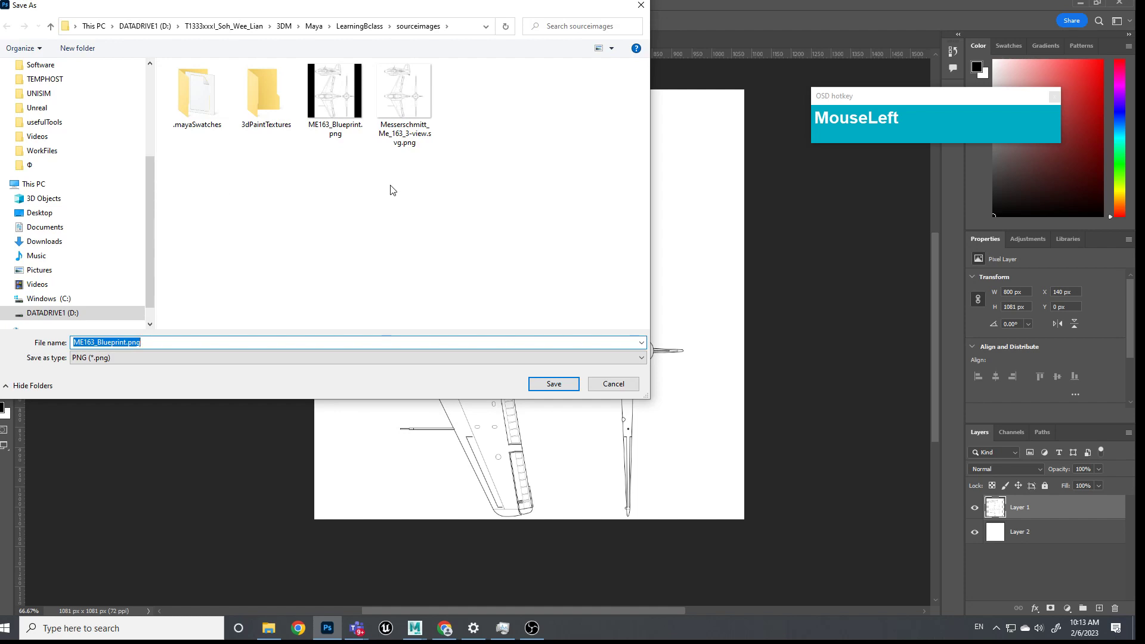
{"action": "left_click", "coordinate": [337, 96]}
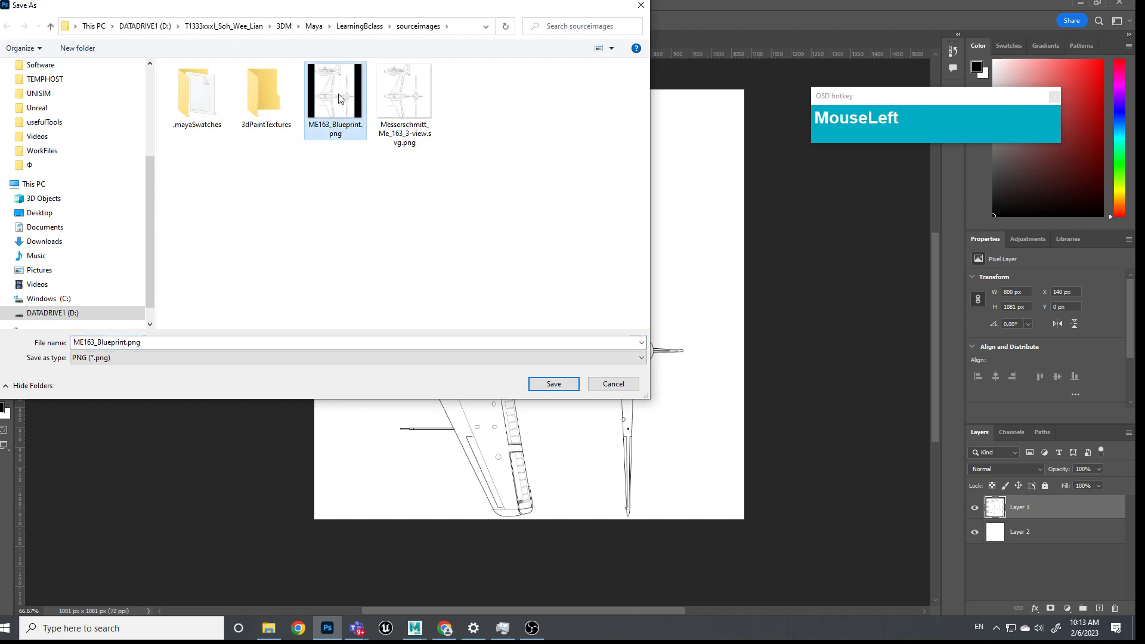
{"action": "left_click", "coordinate": [553, 384]}
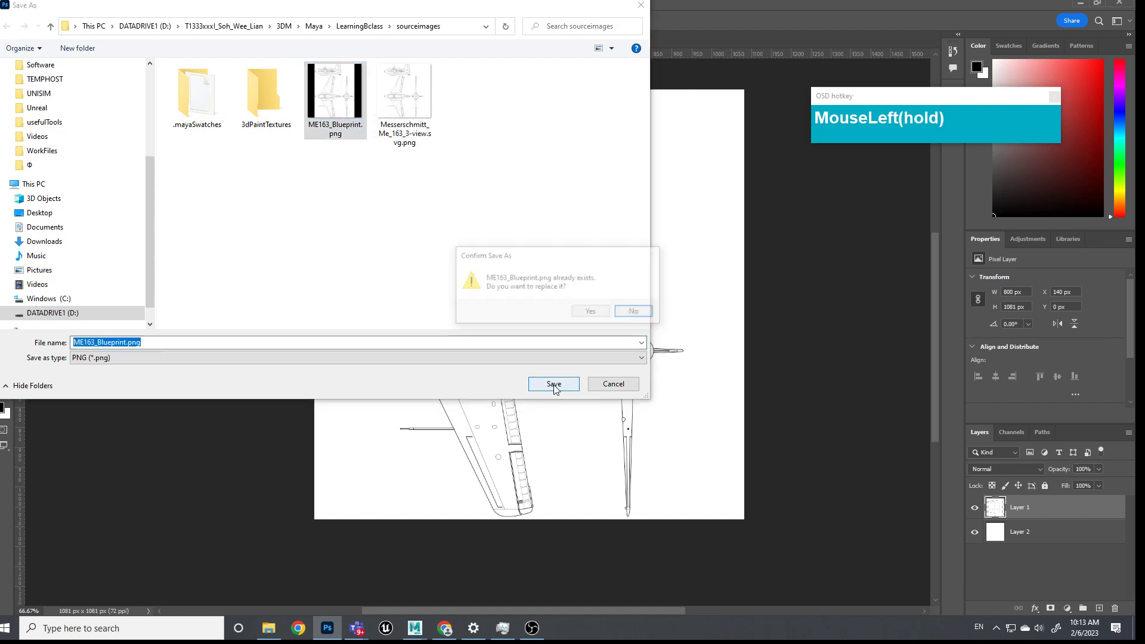
{"action": "left_click", "coordinate": [592, 312]}
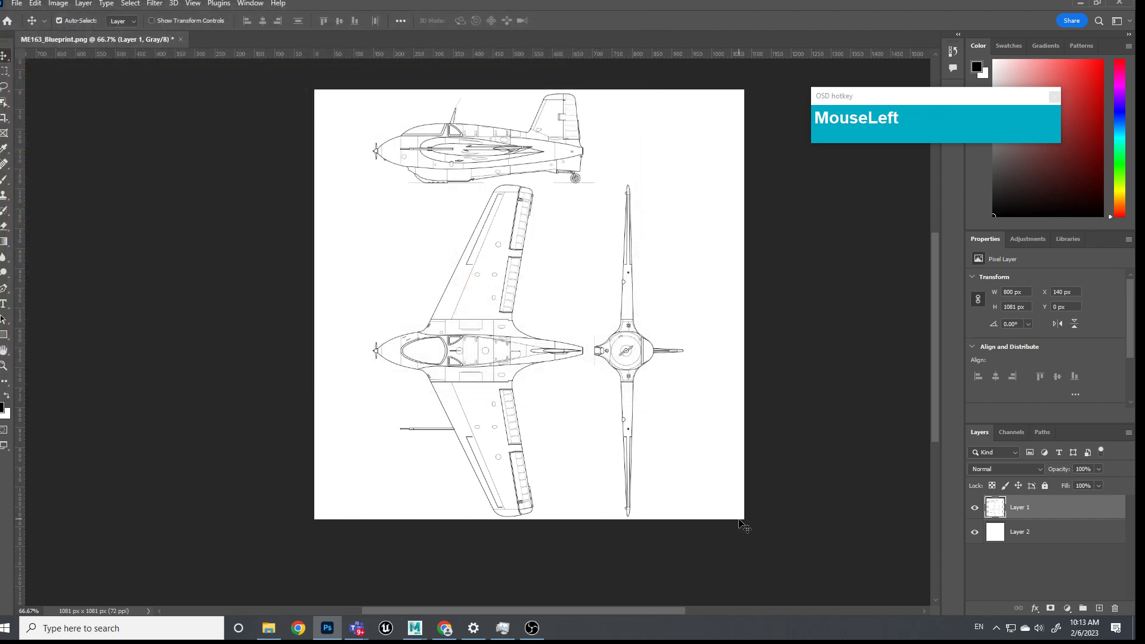
Step: Preview the exported ME163_Blueprint.png from the sourceimages folder, and close the image viewer and the folder window
{"action": "left_click", "coordinate": [268, 628]}
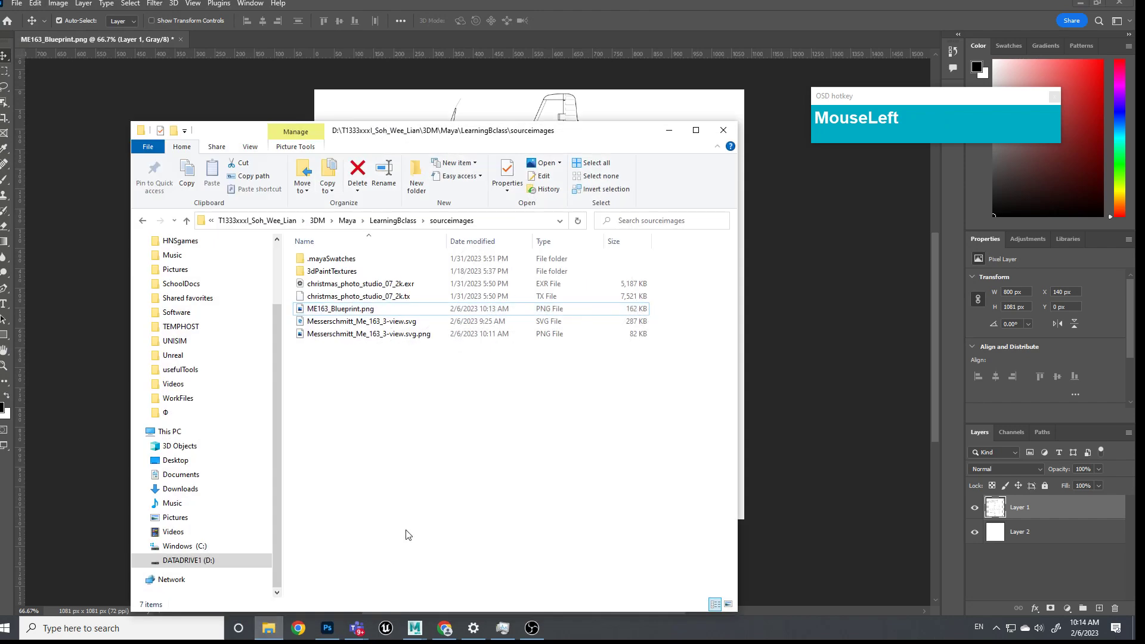
{"action": "double_click", "coordinate": [349, 309]}
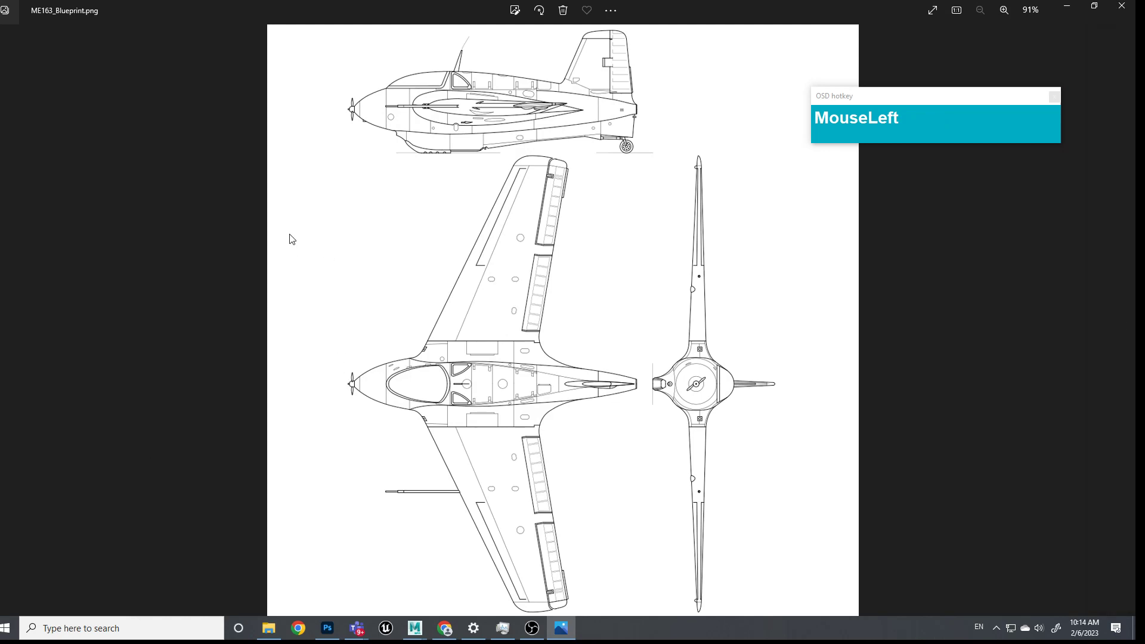
{"action": "left_click", "coordinate": [1122, 6]}
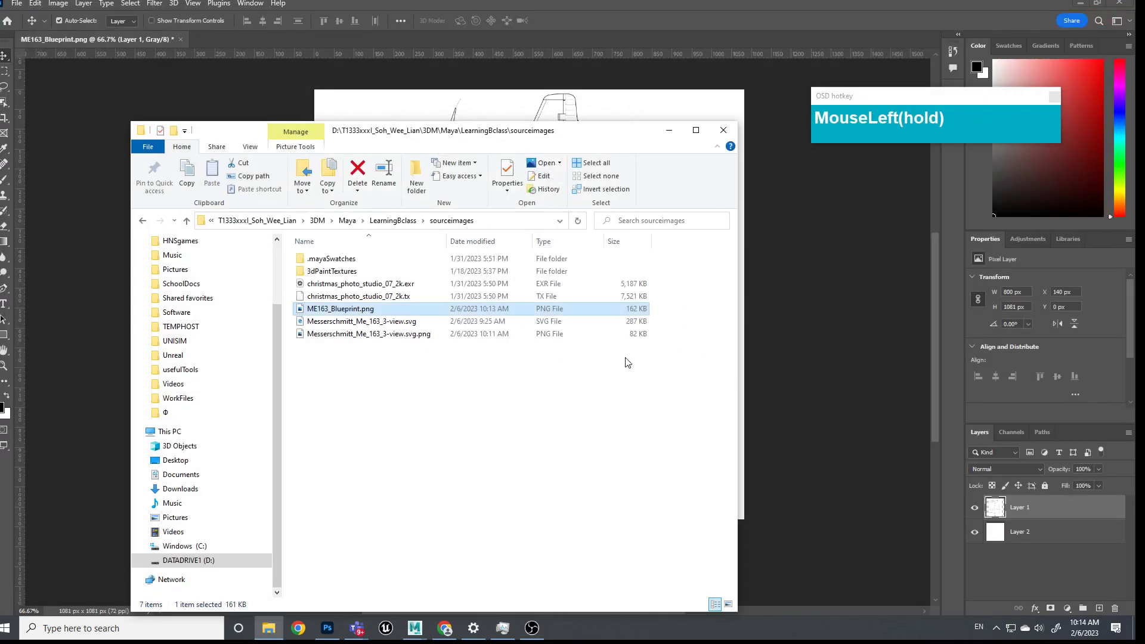
{"action": "left_click", "coordinate": [723, 130]}
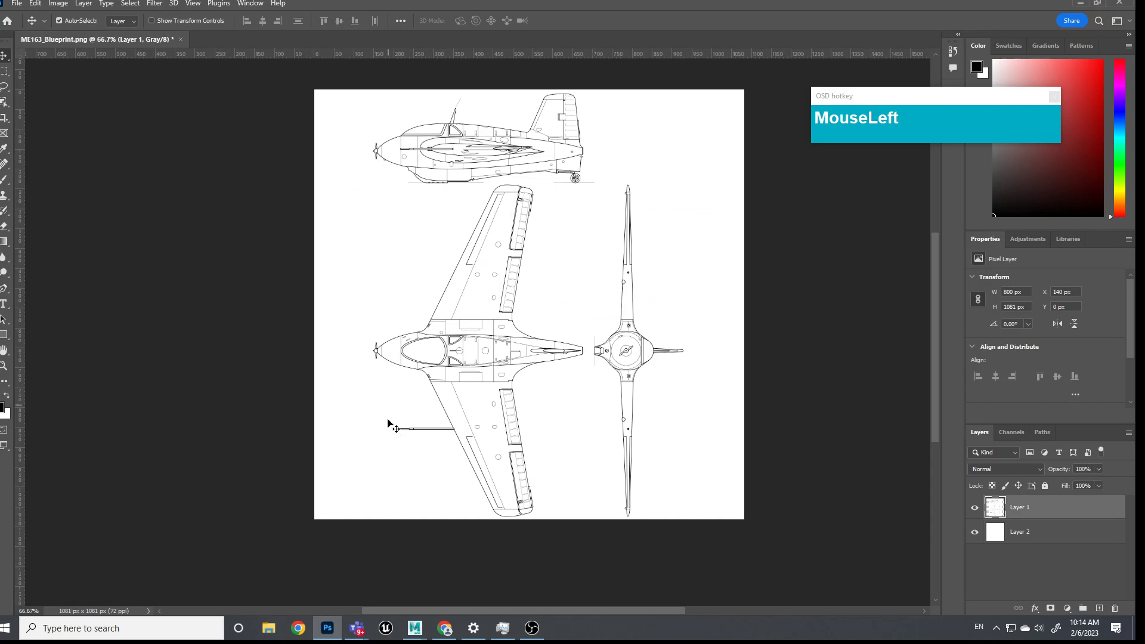
Step: Switch to the Maya scene and delete the existing polygon plane
{"action": "left_click", "coordinate": [419, 631]}
{"action": "left_click", "coordinate": [475, 593]}
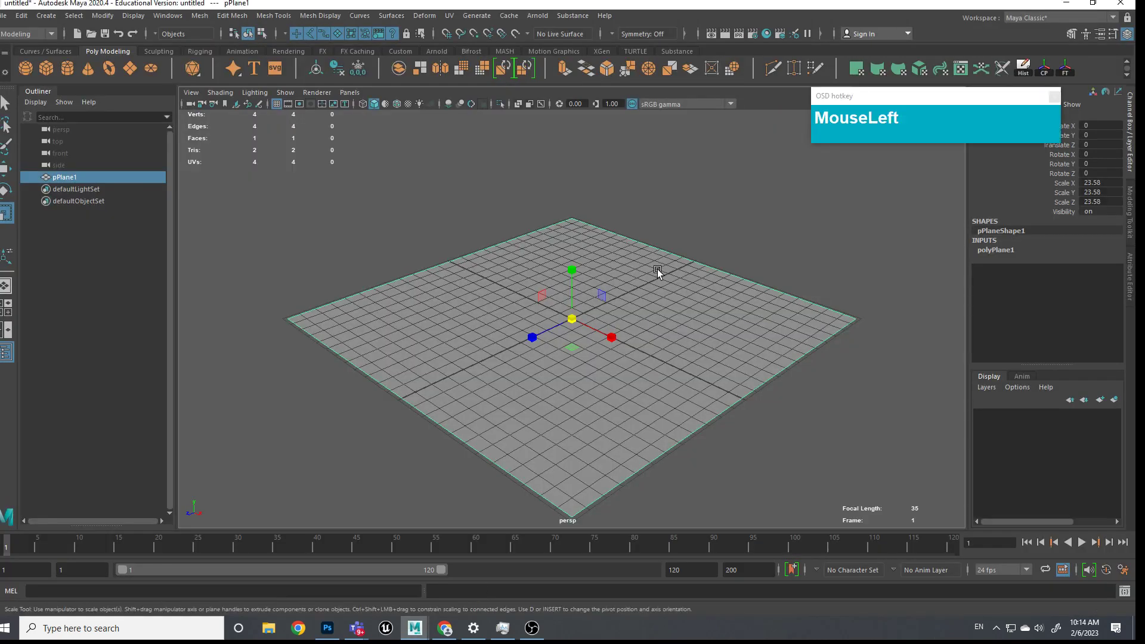
{"action": "key", "text": "Delete"}
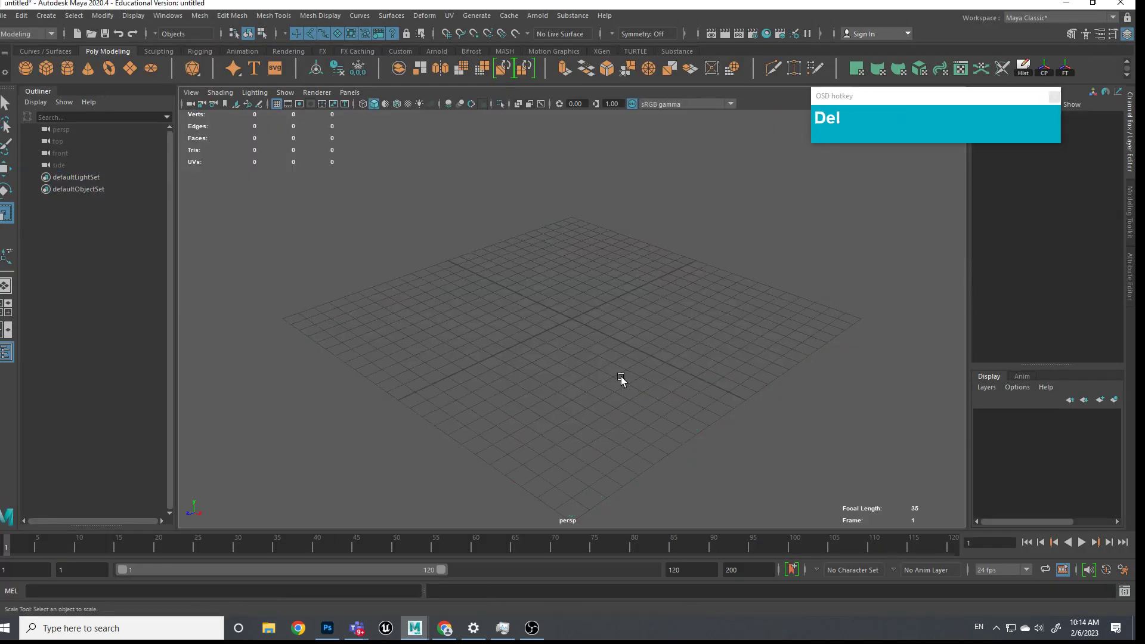
{"action": "left_click_drag", "start_coordinate": [945, 96], "coordinate": [808, 129]}
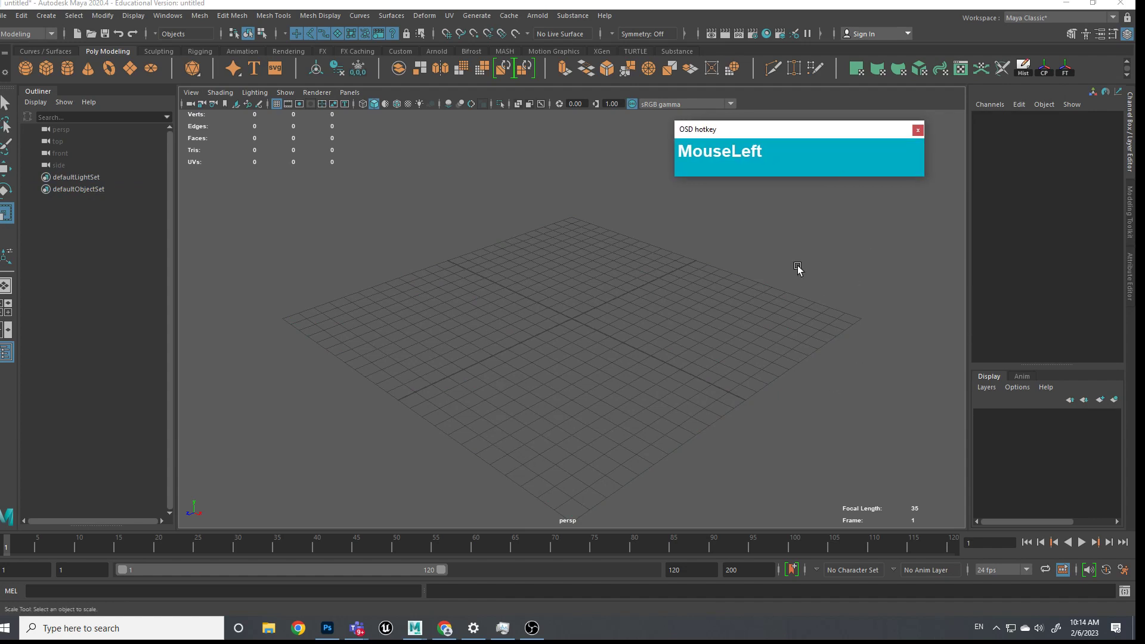
Step: Create a new polygon plane at the origin and scale it uniformly to about 29.4, larger than the grid
{"action": "left_click", "coordinate": [566, 332]}
{"action": "right_click_drag", "start_coordinate": [570, 312], "coordinate": [512, 290], "text": "shift"}
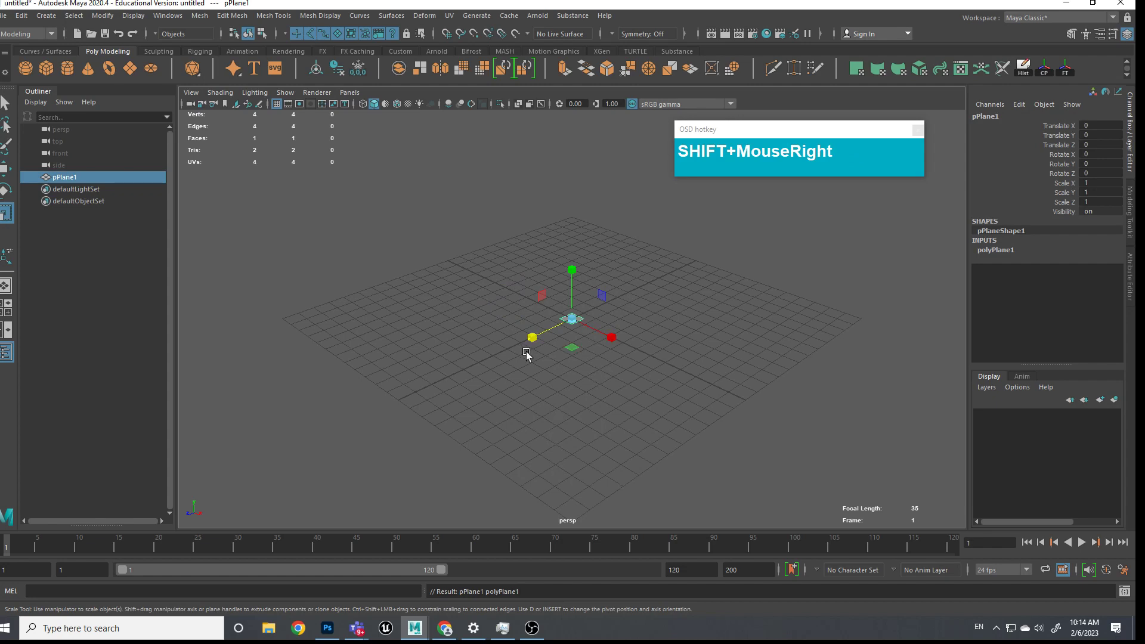
{"action": "left_click_drag", "start_coordinate": [572, 319], "coordinate": [895, 532]}
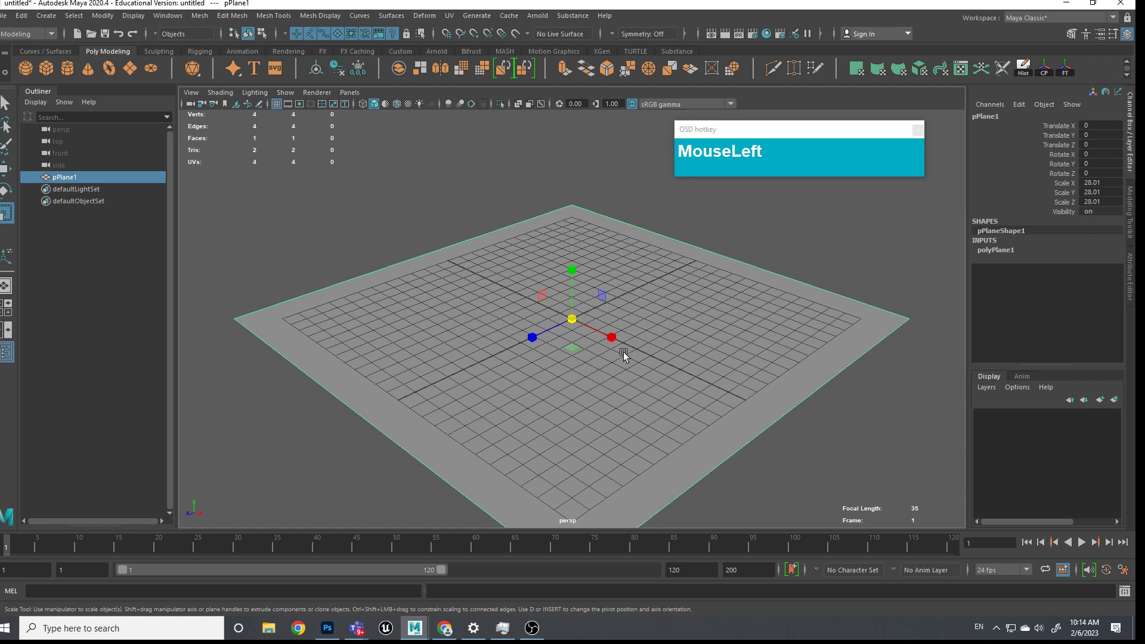
{"action": "left_click_drag", "start_coordinate": [572, 318], "coordinate": [603, 338]}
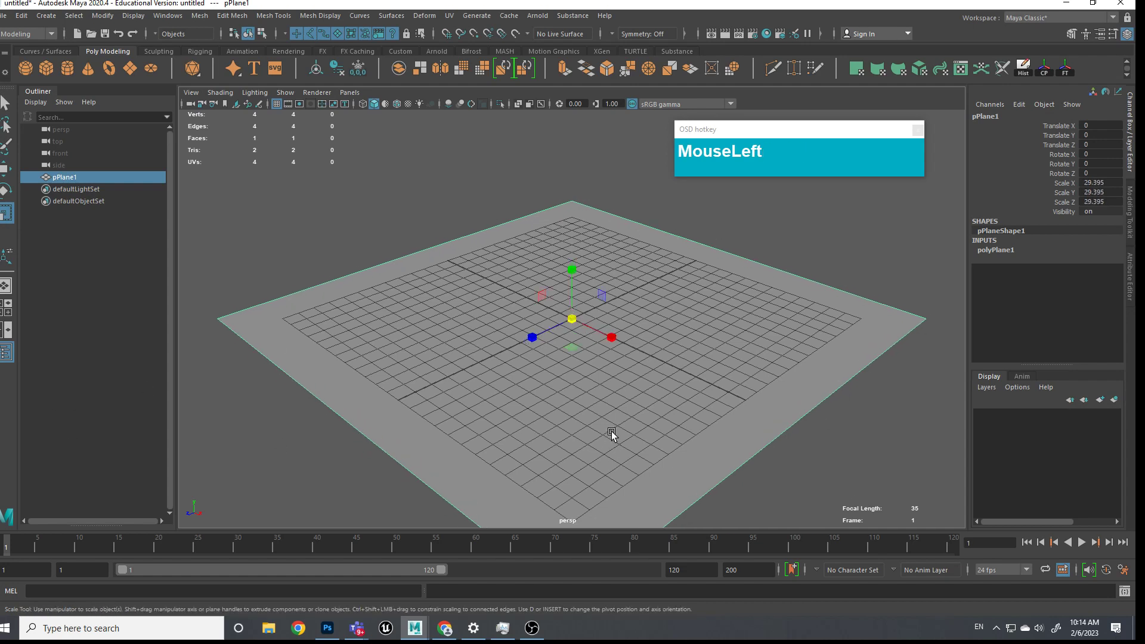
Step: Assign a new Surface Shader material to the plane
{"action": "right_click", "coordinate": [678, 239]}
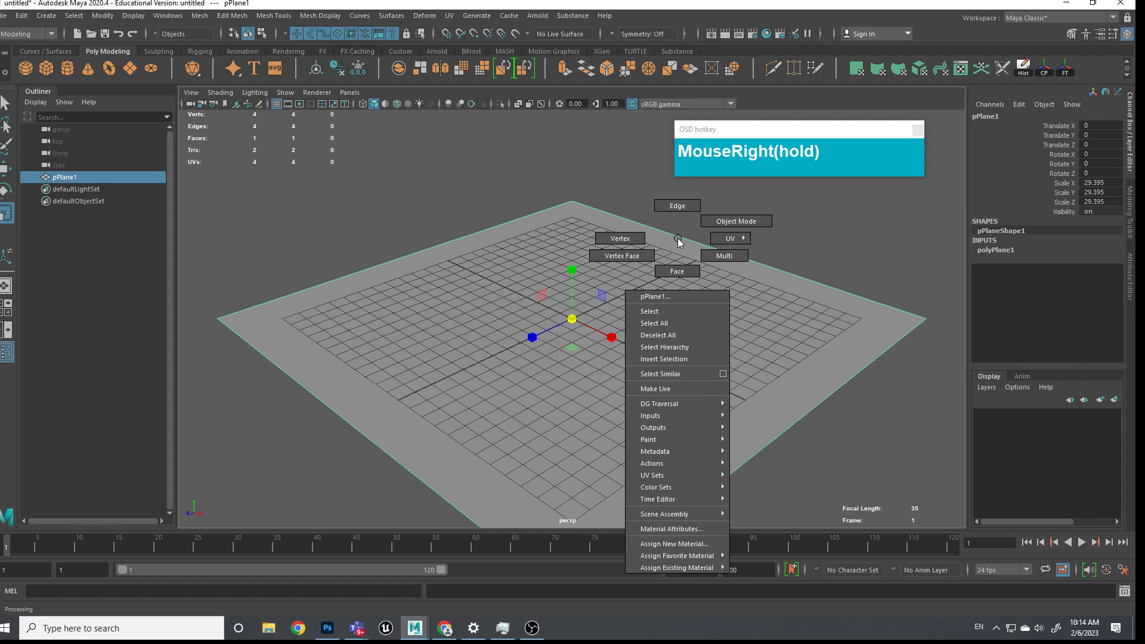
{"action": "right_click_drag", "start_coordinate": [678, 242], "coordinate": [682, 546]}
{"action": "left_click_drag", "start_coordinate": [645, 117], "coordinate": [472, 139]}
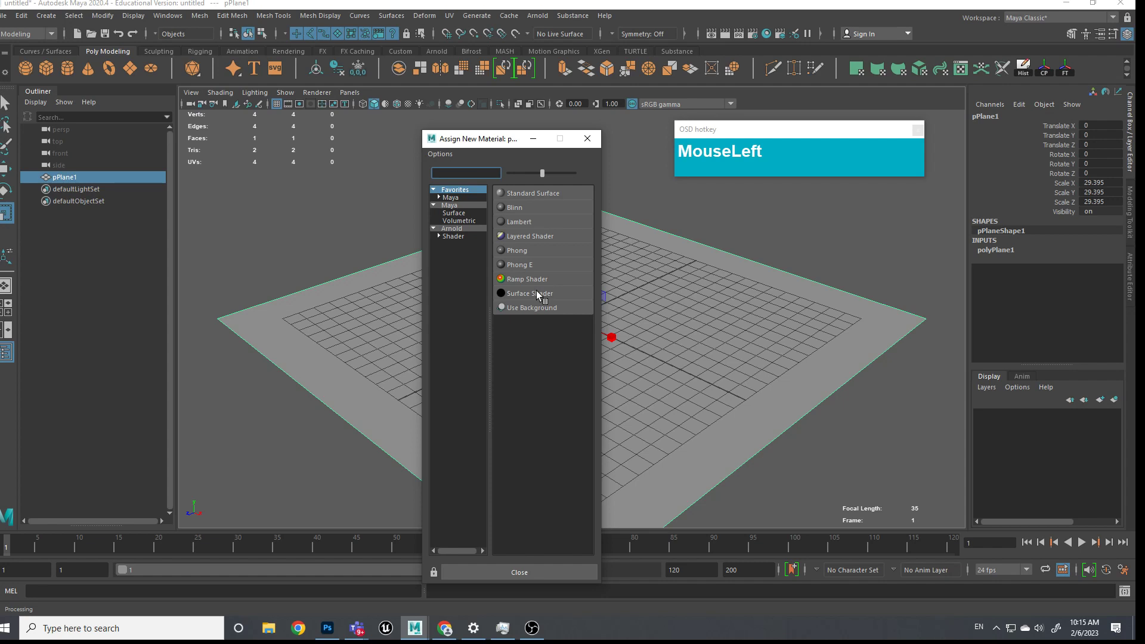
{"action": "left_click", "coordinate": [535, 292]}
{"action": "left_click_drag", "start_coordinate": [794, 132], "coordinate": [651, 127]}
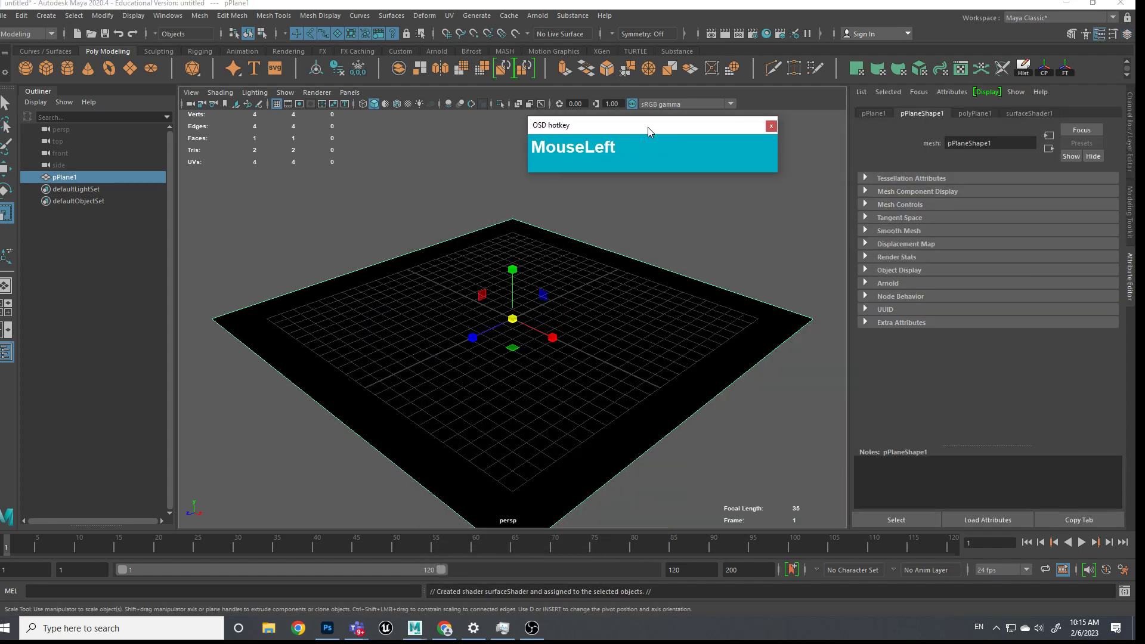
Step: Show the material attributes of the plane's surface shader
{"action": "right_click", "coordinate": [632, 284]}
{"action": "right_click_drag", "start_coordinate": [632, 285], "coordinate": [650, 575]}
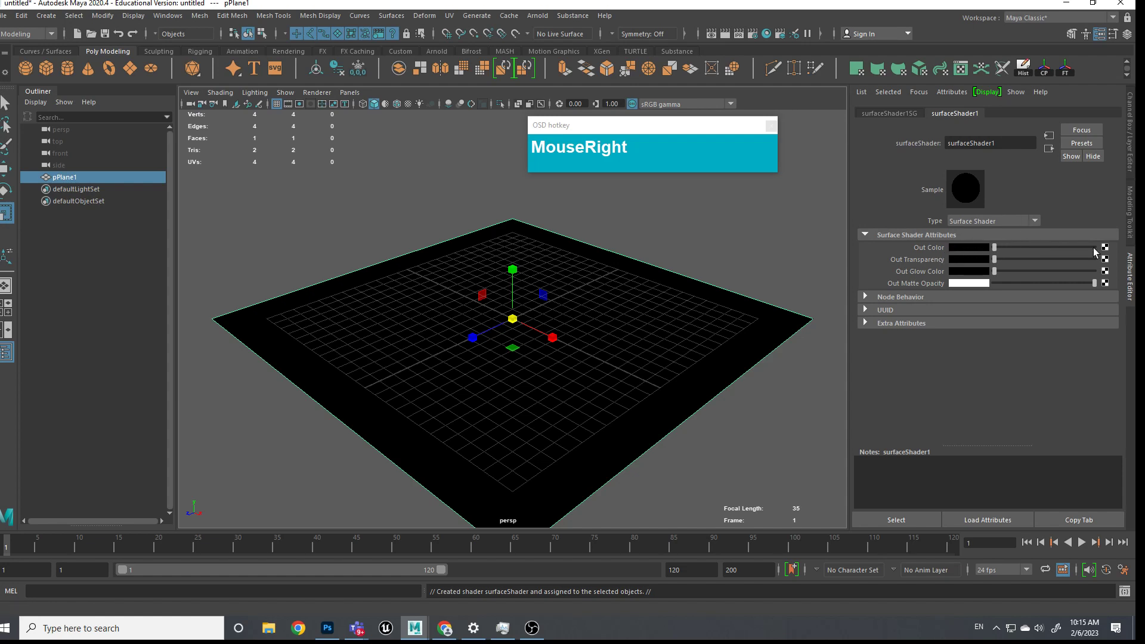
{"action": "key", "text": "ctrl+1"}
{"action": "mouse_move", "coordinate": [1110, 238]}
{"action": "left_mouse_down"}
{"action": "mouse_move", "coordinate": [1119, 246]}
{"action": "mouse_move", "coordinate": [1032, 230]}
{"action": "left_mouse_up"}
{"action": "key", "text": "Escape"}
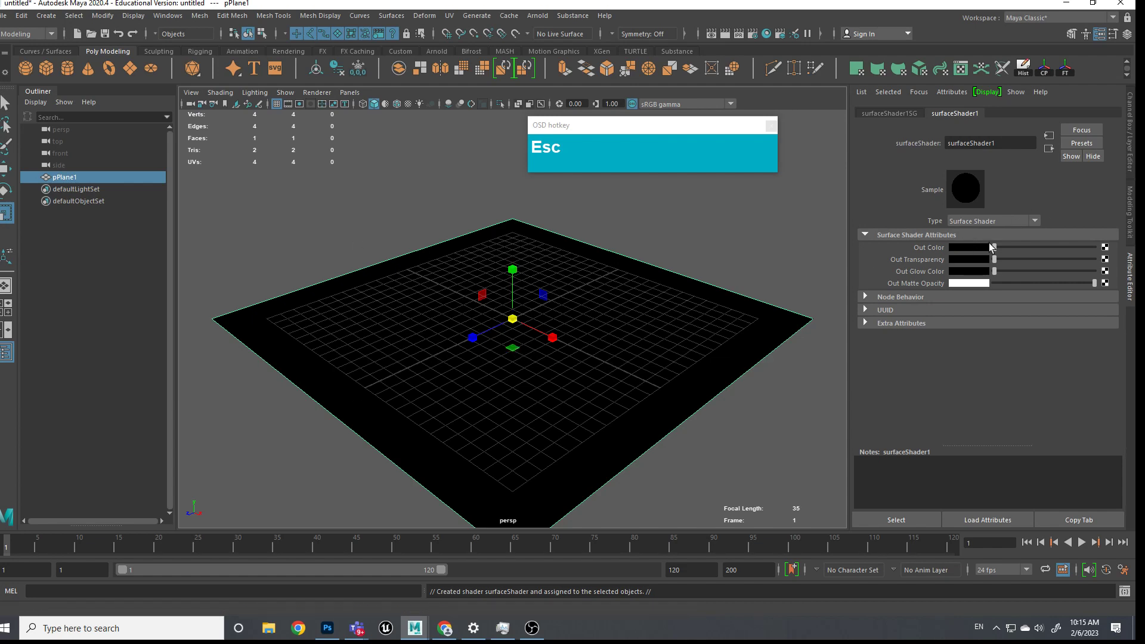
Step: Connect a File texture node to the surface shader's Out Color
{"action": "left_click", "coordinate": [1107, 251]}
{"action": "left_click_drag", "start_coordinate": [646, 125], "coordinate": [371, 130]}
{"action": "left_click", "coordinate": [703, 228]}
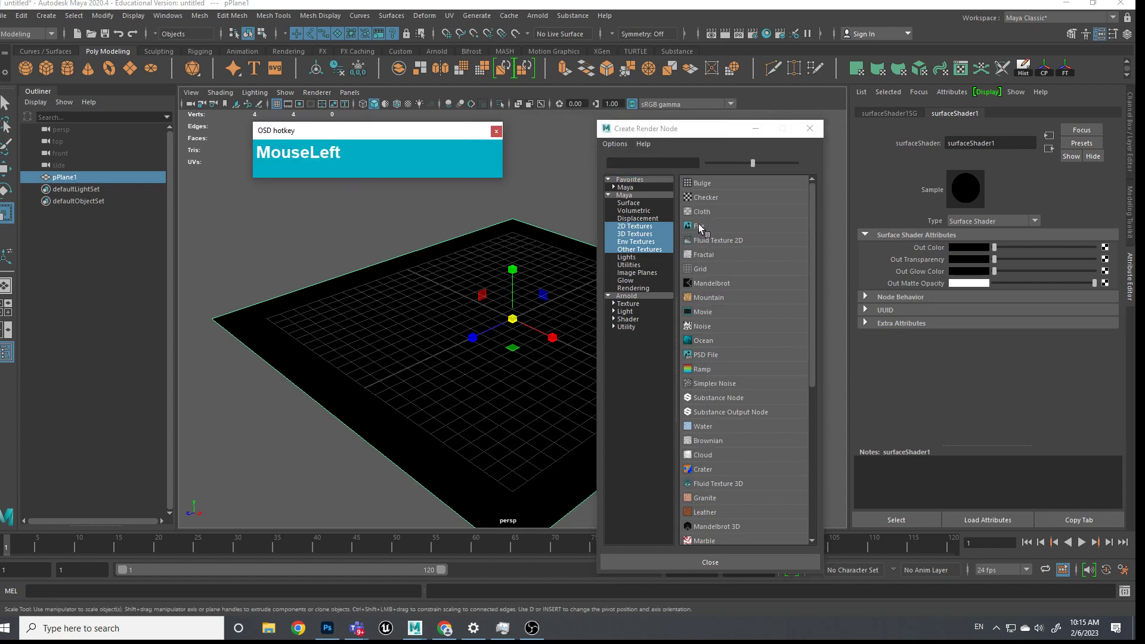
{"action": "key", "text": "ctrl+1"}
{"action": "scroll", "coordinate": [704, 229], "scroll_direction": "up", "scroll_amount": 2}
{"action": "left_click_drag", "start_coordinate": [707, 220], "coordinate": [682, 234]}
{"action": "left_click_drag", "start_coordinate": [603, 268], "coordinate": [677, 200]}
{"action": "key", "text": "Escape"}
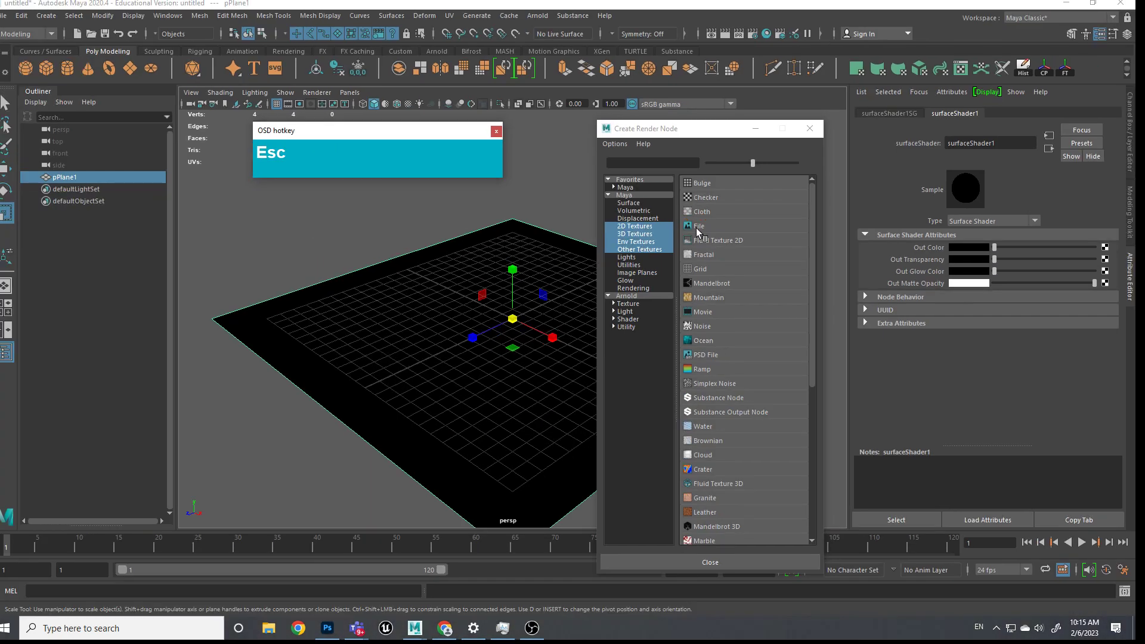
{"action": "left_click", "coordinate": [696, 227]}
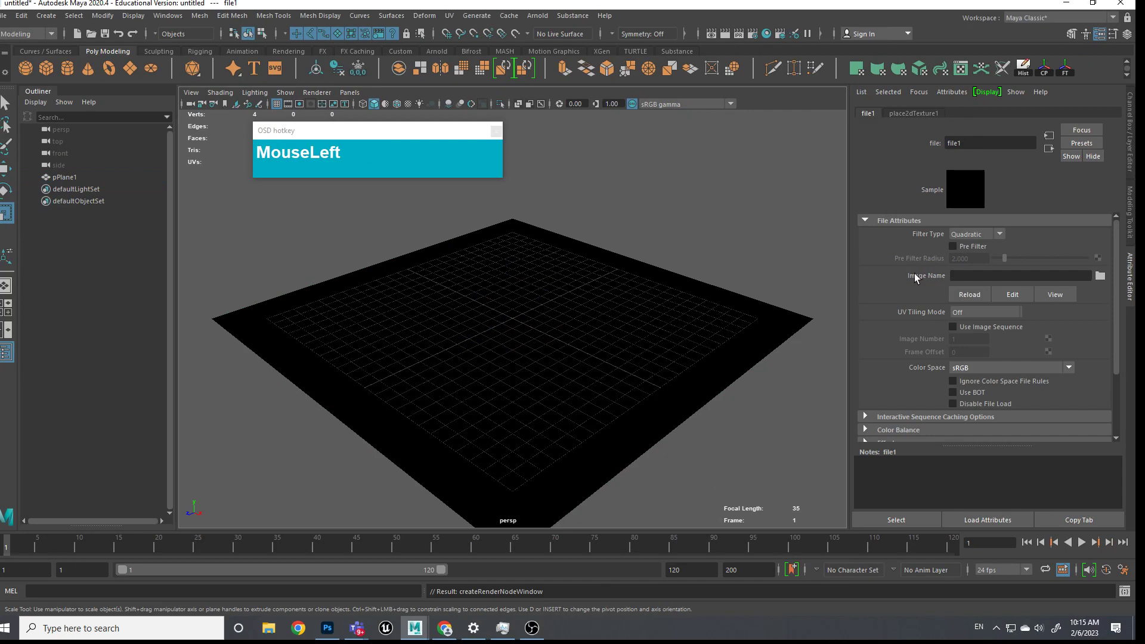
Step: Load ME163_Blueprint.png from the sourceimages folder as the file texture's image
{"action": "left_click", "coordinate": [1102, 277]}
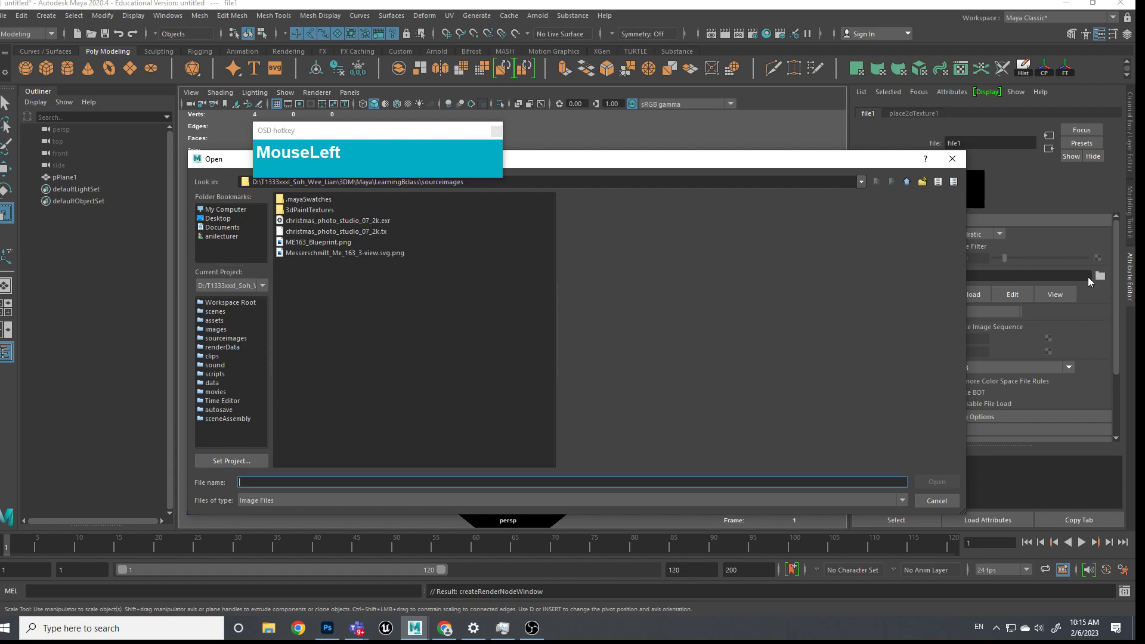
{"action": "left_click", "coordinate": [325, 242]}
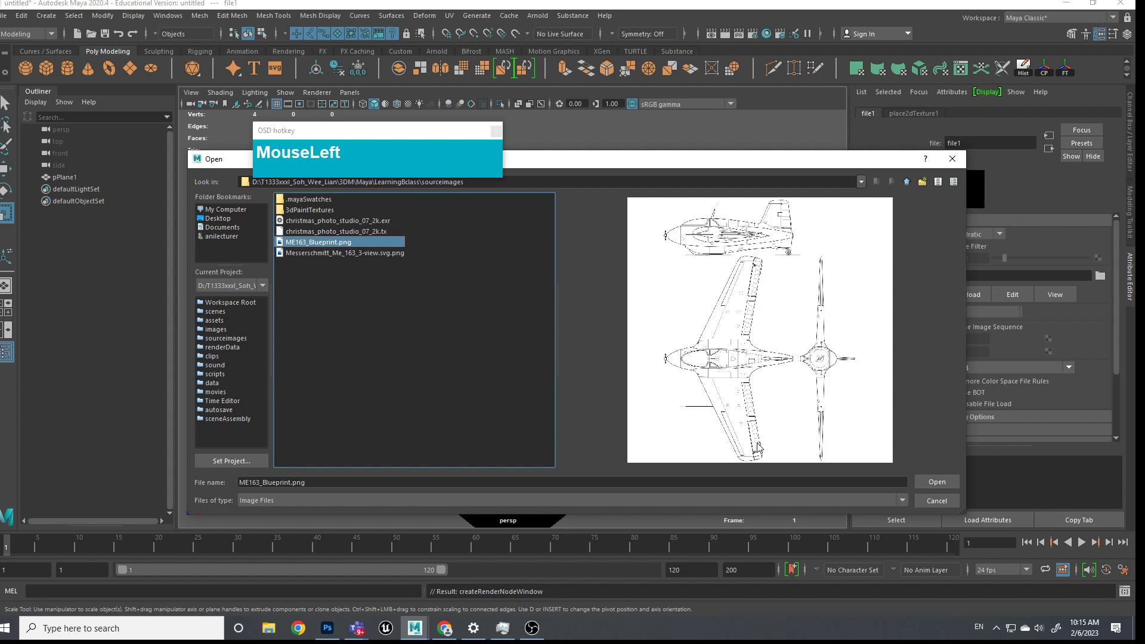
{"action": "left_click", "coordinate": [938, 482]}
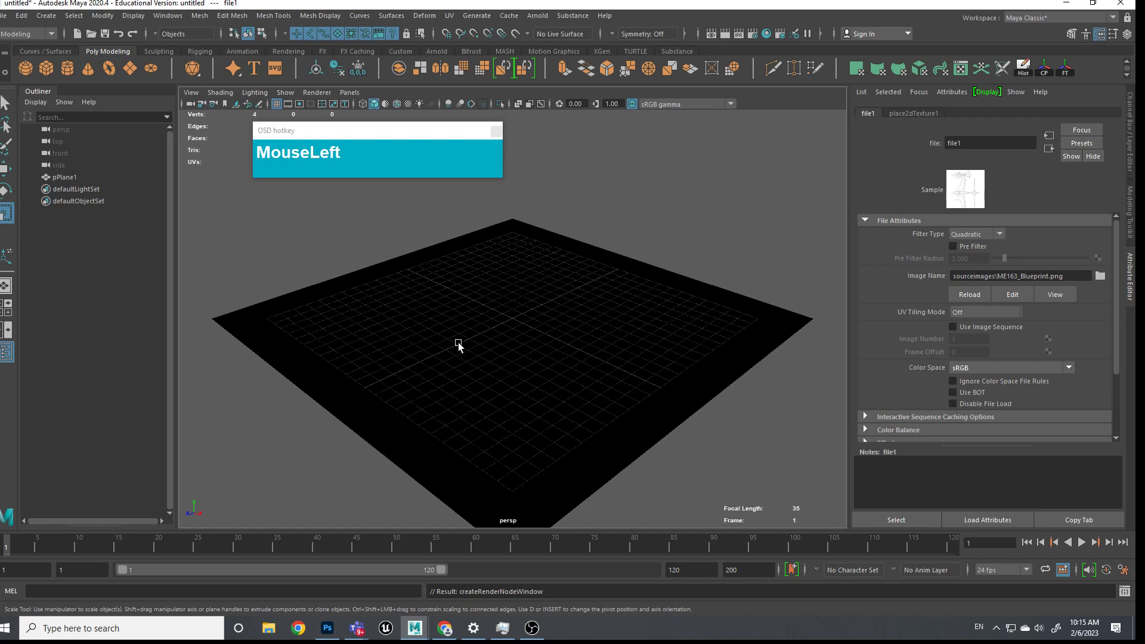
{"action": "left_click_drag", "start_coordinate": [440, 130], "coordinate": [444, 127]}
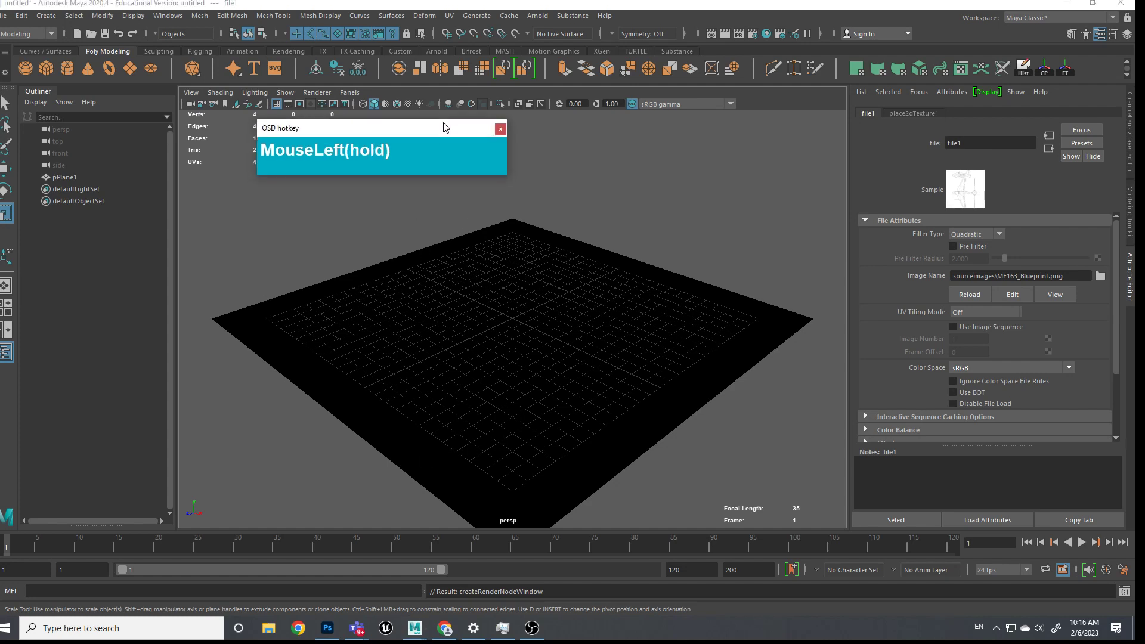
Step: Select the plane and turn on textured shading in the perspective view to check the blueprint on it
{"action": "left_click", "coordinate": [517, 345]}
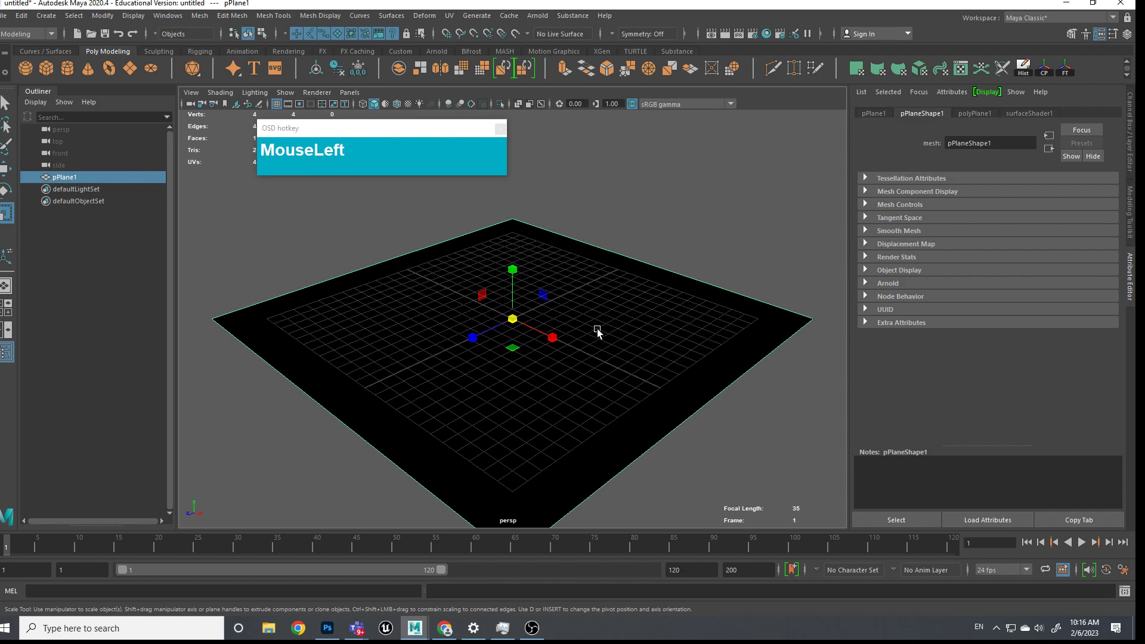
{"action": "key", "text": "6"}
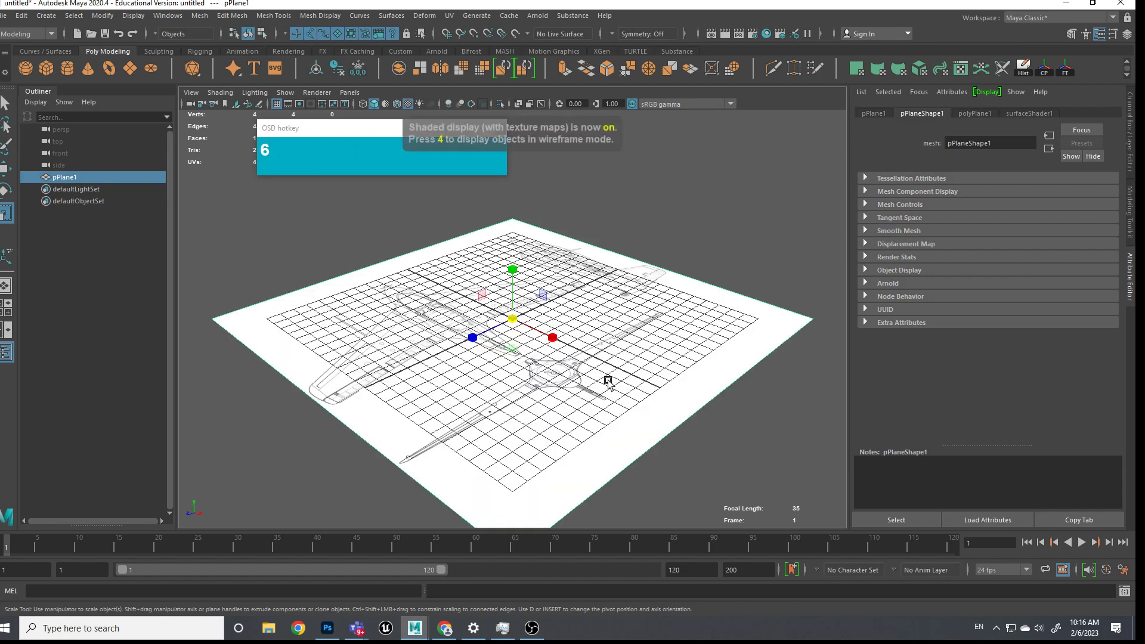
{"action": "mouse_move", "coordinate": [606, 398]}
{"action": "left_mouse_down", "text": "alt"}
{"action": "mouse_move", "coordinate": [608, 417]}
{"action": "mouse_move", "coordinate": [656, 404]}
{"action": "mouse_move", "coordinate": [596, 404]}
{"action": "left_mouse_up", "text": "alt"}
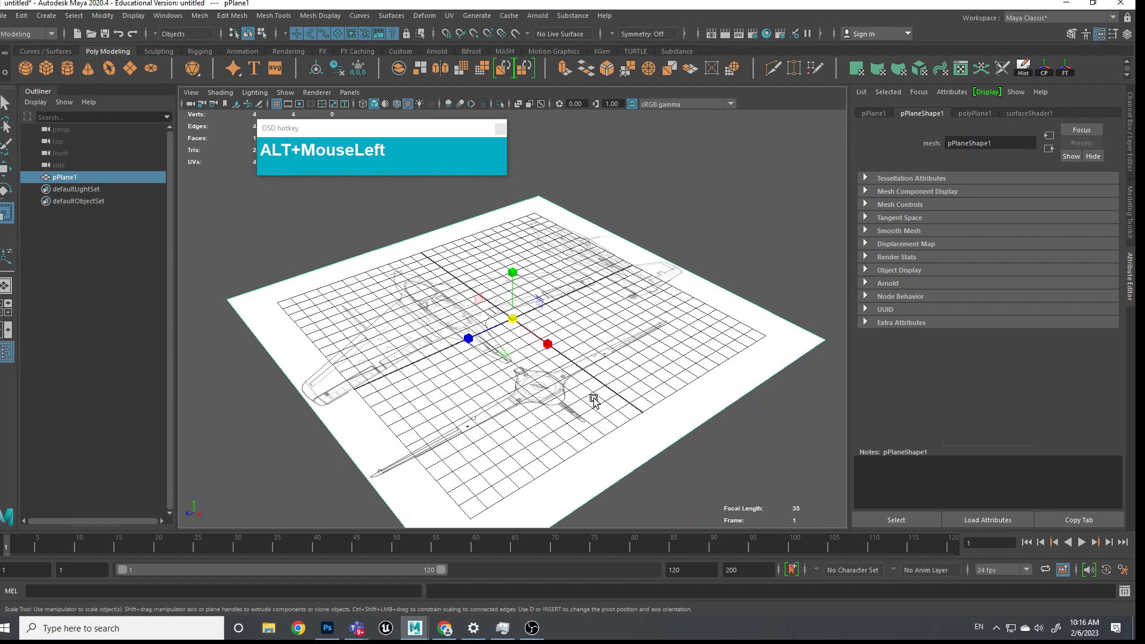
Step: Switch to the Me 163B drawing in Chrome and check how the nose, tail and wingtips line up between the views
{"action": "mouse_move", "coordinate": [575, 401]}
{"action": "left_mouse_down", "text": "alt"}
{"action": "mouse_move", "coordinate": [545, 402]}
{"action": "mouse_move", "coordinate": [567, 391]}
{"action": "left_mouse_up", "text": "alt"}
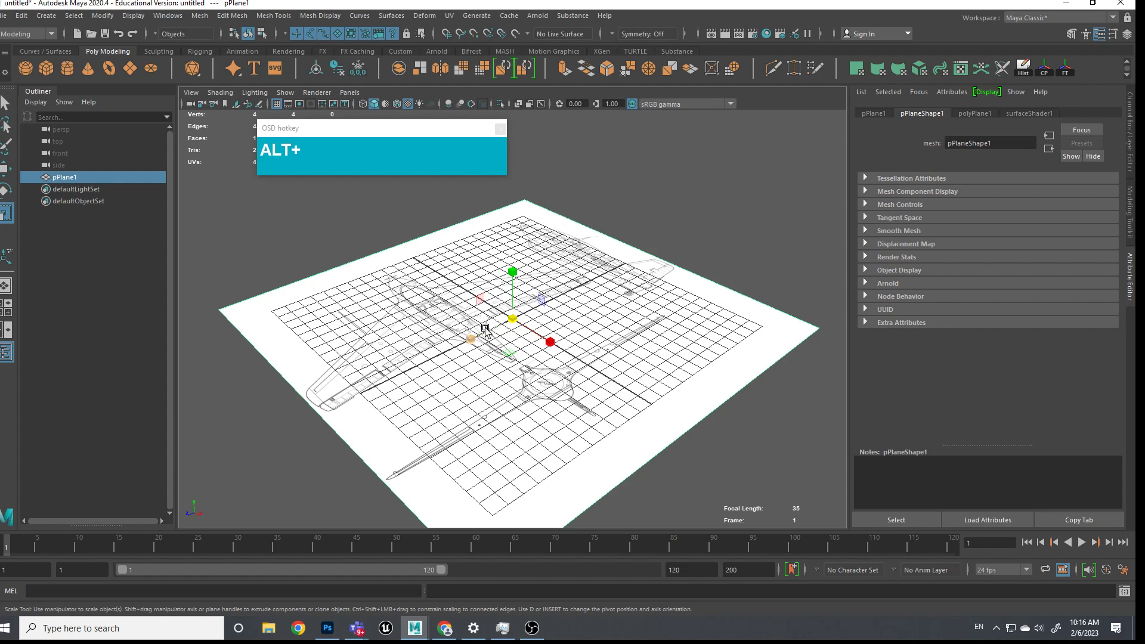
{"action": "left_click", "coordinate": [447, 631]}
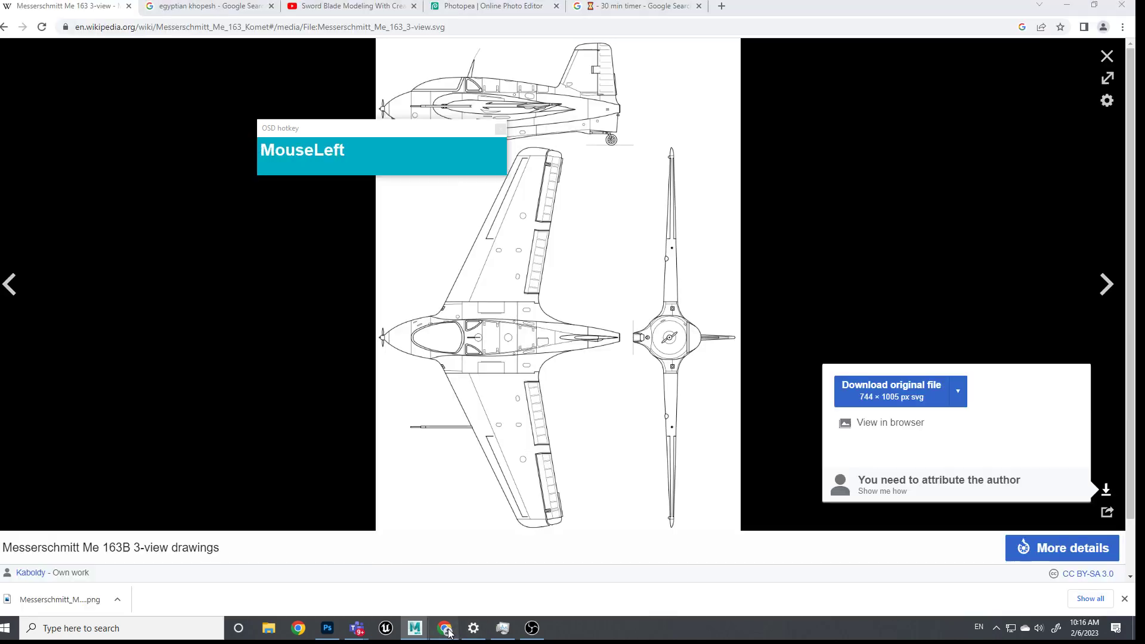
{"action": "left_click_drag", "start_coordinate": [441, 136], "coordinate": [263, 131]}
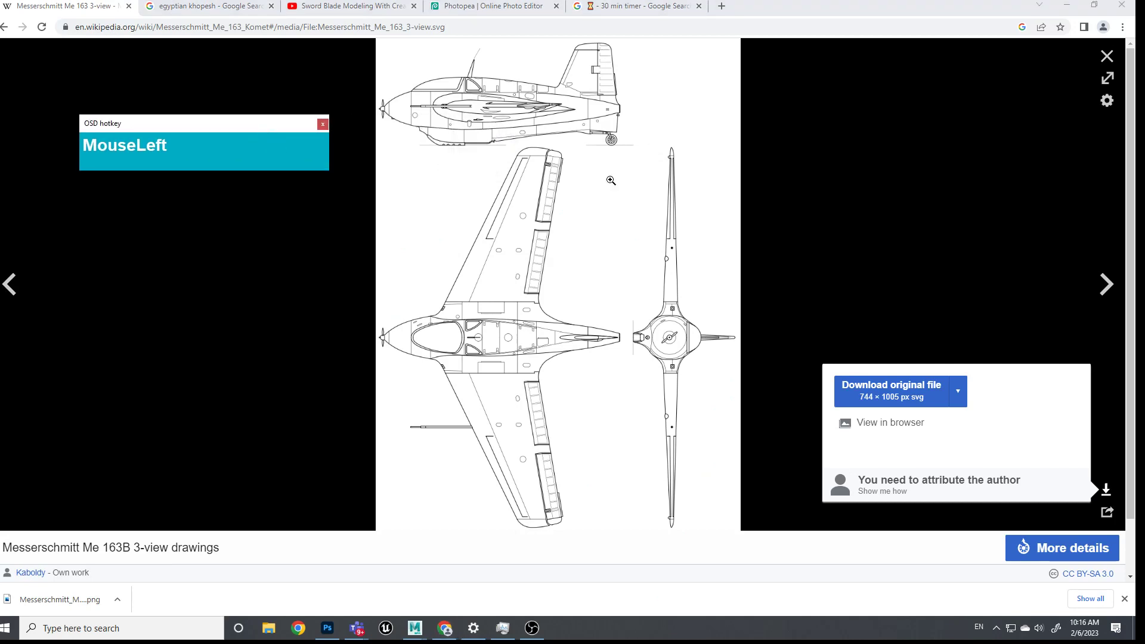
{"action": "key", "text": "ctrl+1"}
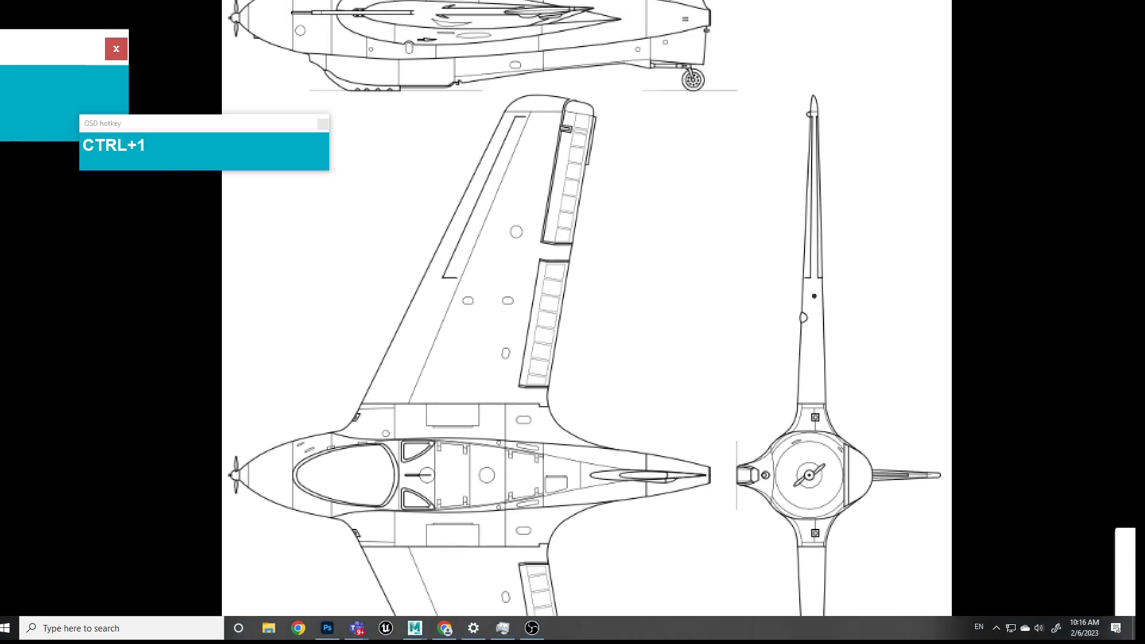
{"action": "left_click", "coordinate": [929, 56]}
{"action": "left_click_drag", "start_coordinate": [712, 21], "coordinate": [726, 544]}
{"action": "mouse_move", "coordinate": [239, 24]}
{"action": "left_mouse_down"}
{"action": "mouse_move", "coordinate": [227, 115]}
{"action": "mouse_move", "coordinate": [257, 449]}
{"action": "mouse_move", "coordinate": [246, 565]}
{"action": "left_mouse_up"}
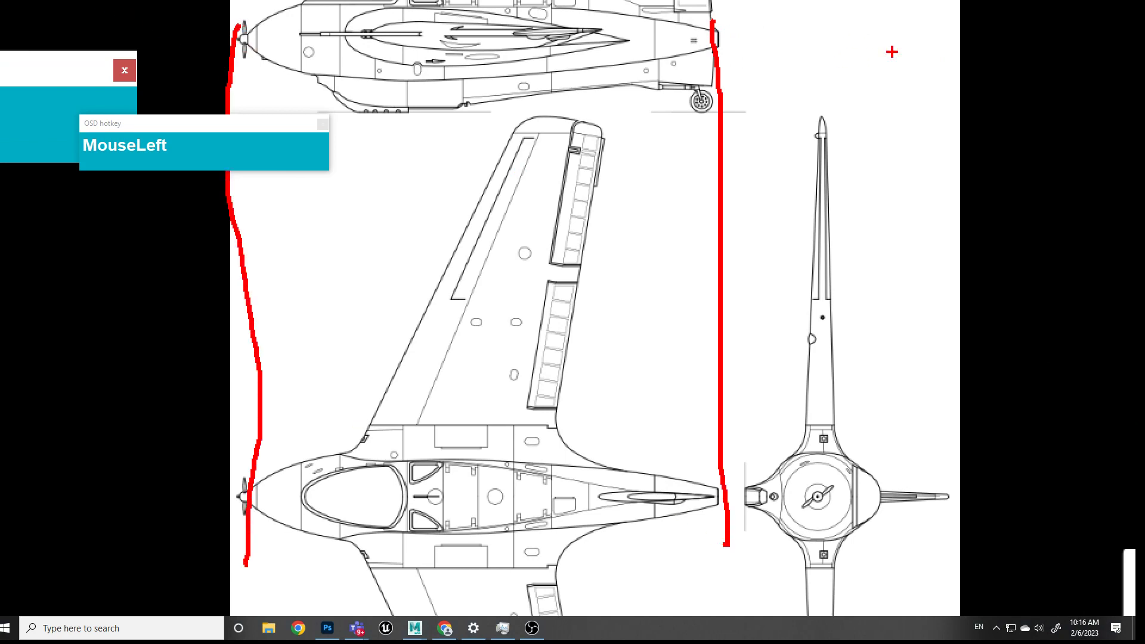
{"action": "left_click_drag", "start_coordinate": [502, 116], "coordinate": [858, 108]}
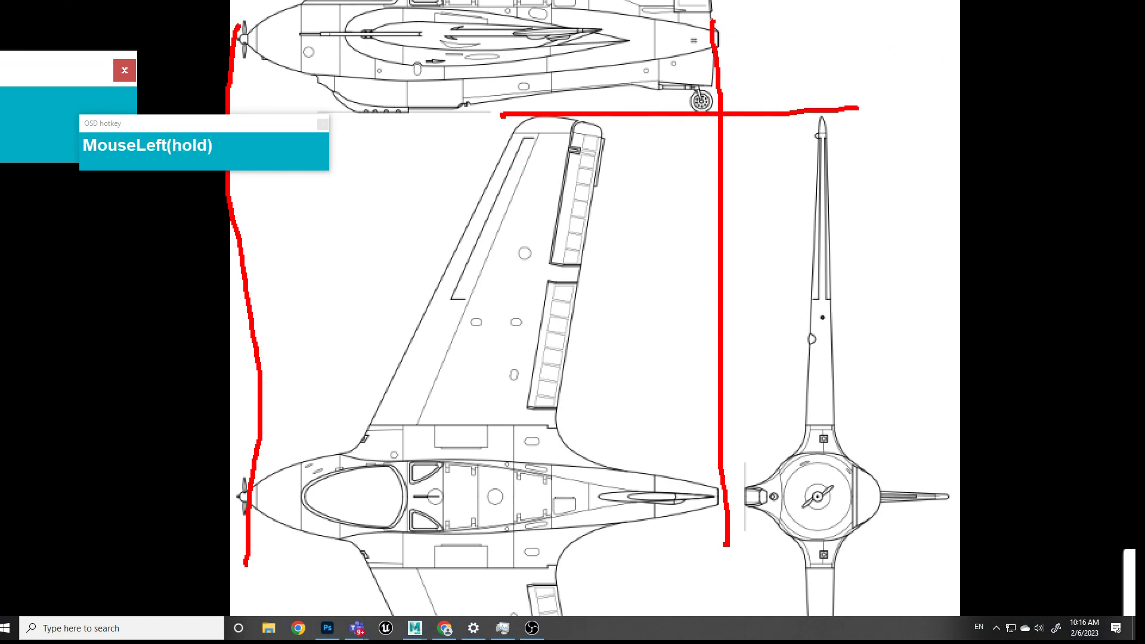
{"action": "key", "text": "Escape"}
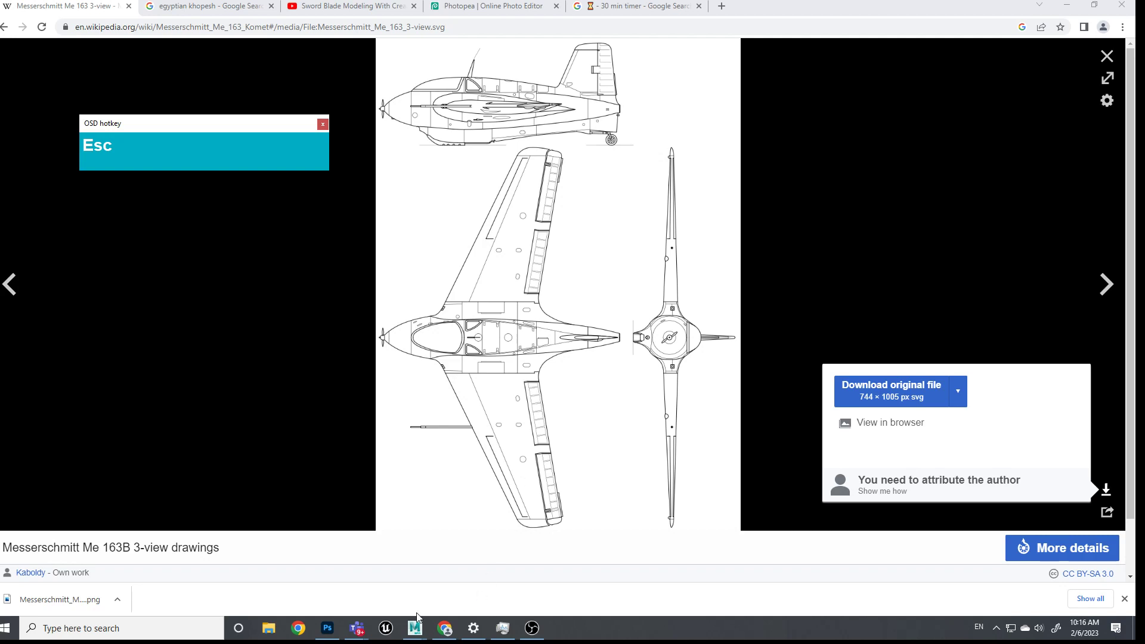
Step: In Photoshop, place horizontal guides through the side-view and top-view fuselage centres, and vertical guides at the aircraft's nose and tail
{"action": "left_click", "coordinate": [328, 629]}
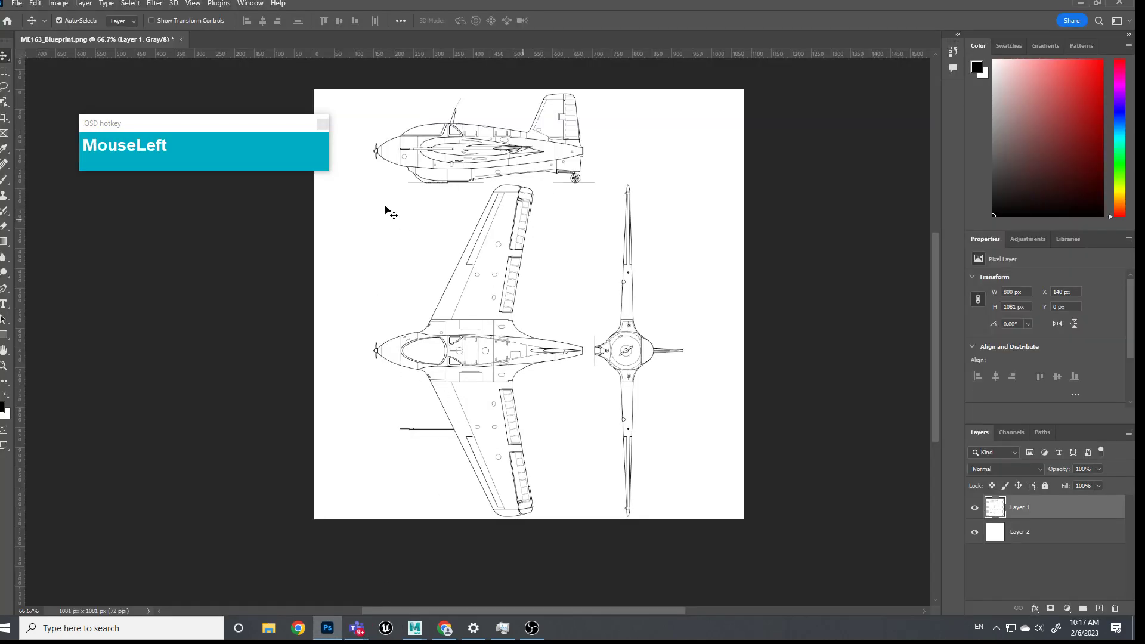
{"action": "left_click_drag", "start_coordinate": [265, 141], "coordinate": [260, 90]}
{"action": "left_click", "coordinate": [528, 61]}
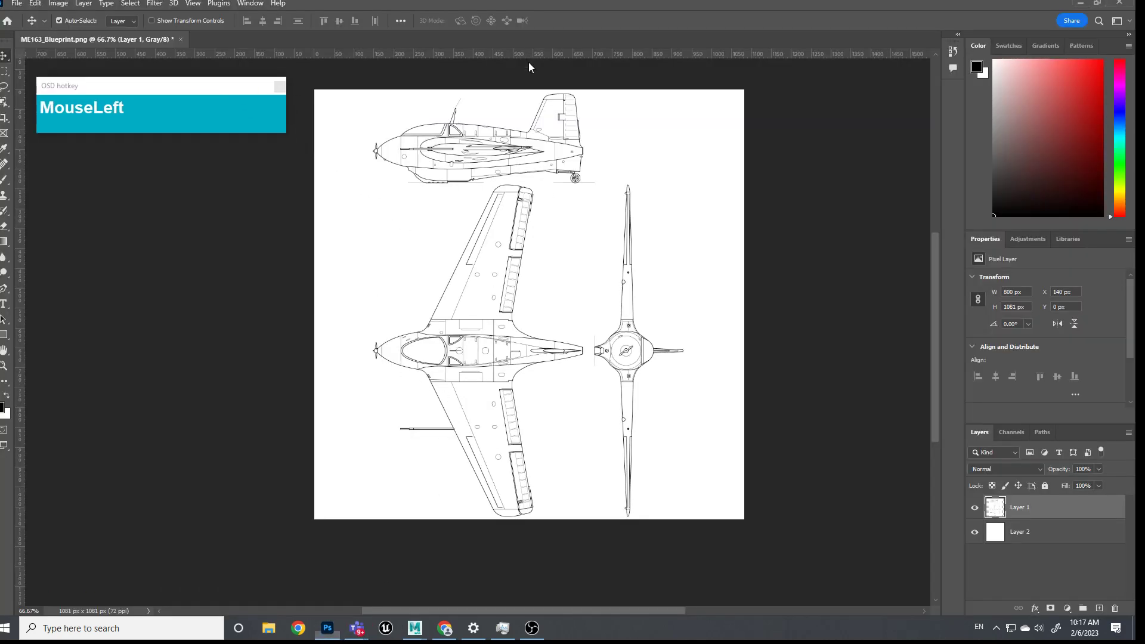
{"action": "left_click_drag", "start_coordinate": [561, 56], "coordinate": [573, 151]}
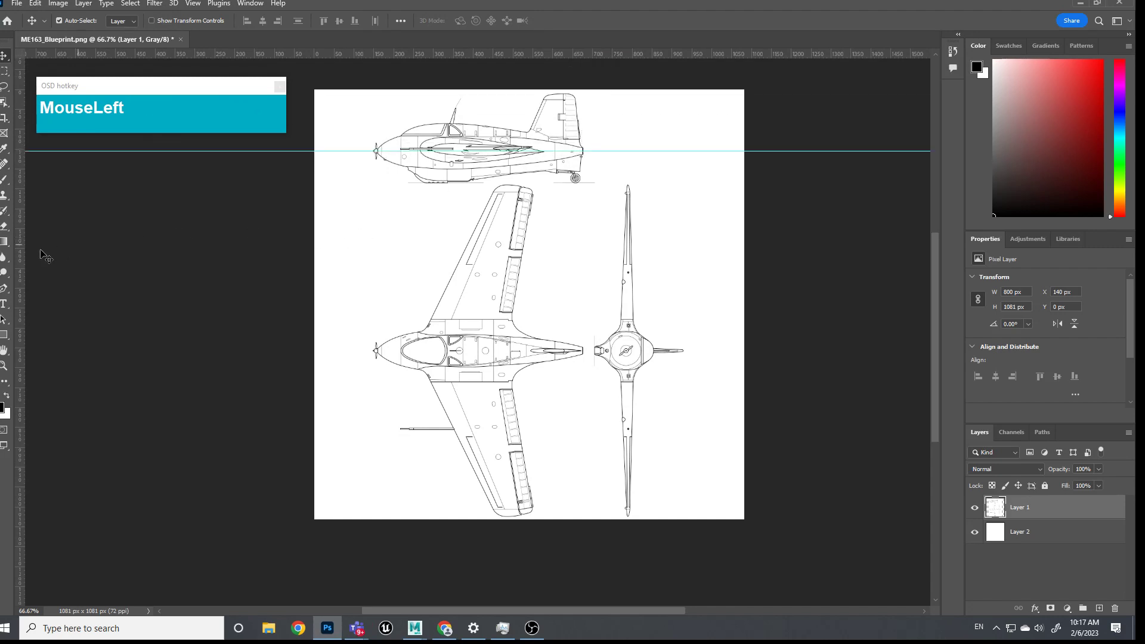
{"action": "left_click_drag", "start_coordinate": [27, 260], "coordinate": [371, 278]}
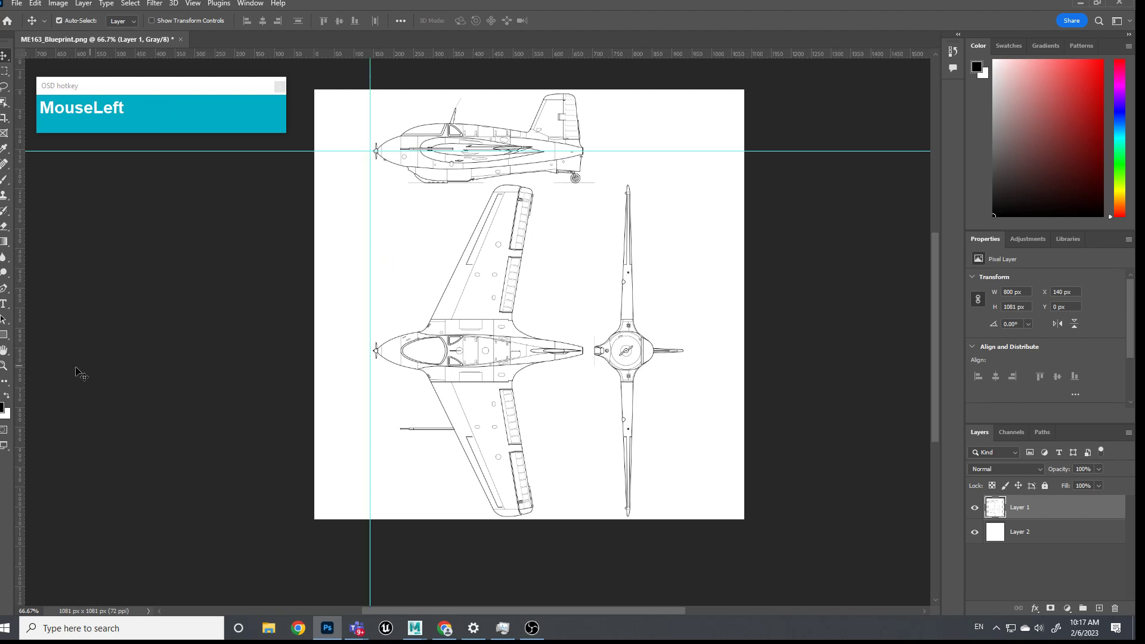
{"action": "left_click_drag", "start_coordinate": [22, 378], "coordinate": [583, 379]}
{"action": "left_click_drag", "start_coordinate": [693, 58], "coordinate": [772, 351]}
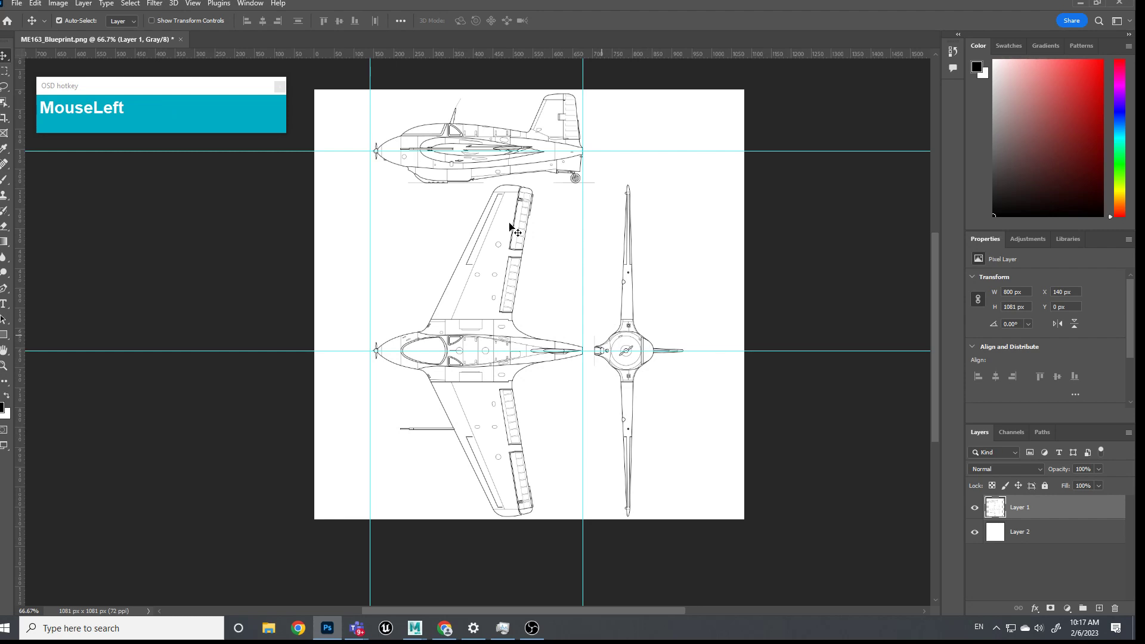
Step: Return to Maya and rotate the blueprint plane 90° about X and 90° about Y with stepped snapping to stand it upright
{"action": "left_click", "coordinate": [1081, 5]}
{"action": "left_click", "coordinate": [1068, 5]}
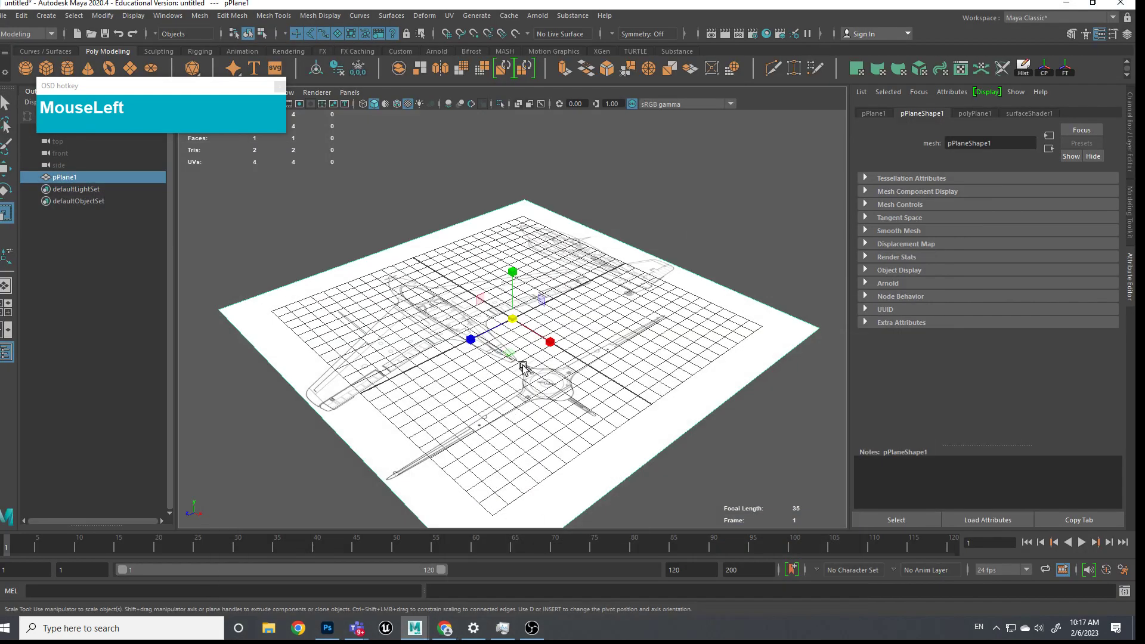
{"action": "scroll", "coordinate": [531, 370], "scroll_direction": "up", "scroll_amount": 1}
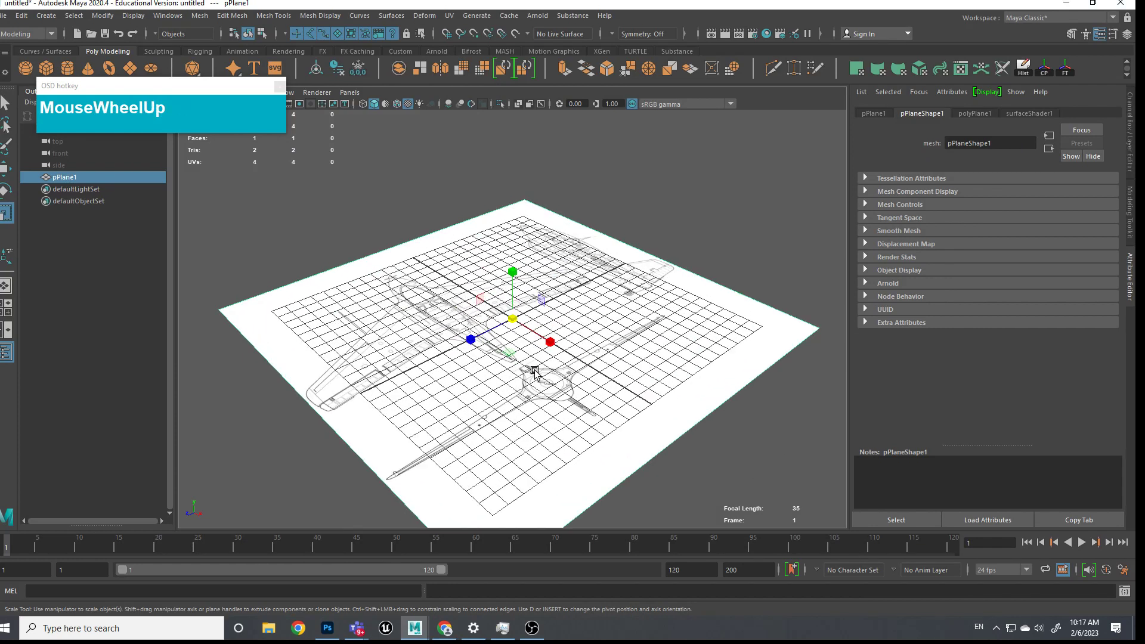
{"action": "key", "text": "e"}
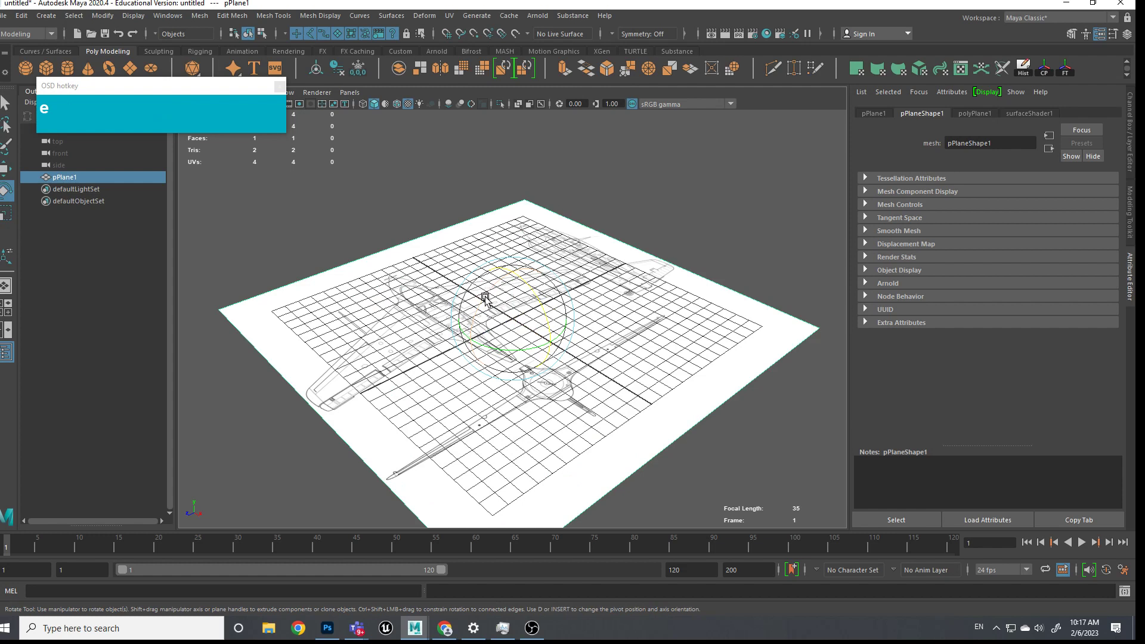
{"action": "mouse_move", "coordinate": [492, 292]}
{"action": "left_mouse_down"}
{"action": "mouse_move", "coordinate": [476, 320]}
{"action": "mouse_move", "coordinate": [486, 312]}
{"action": "left_mouse_up"}
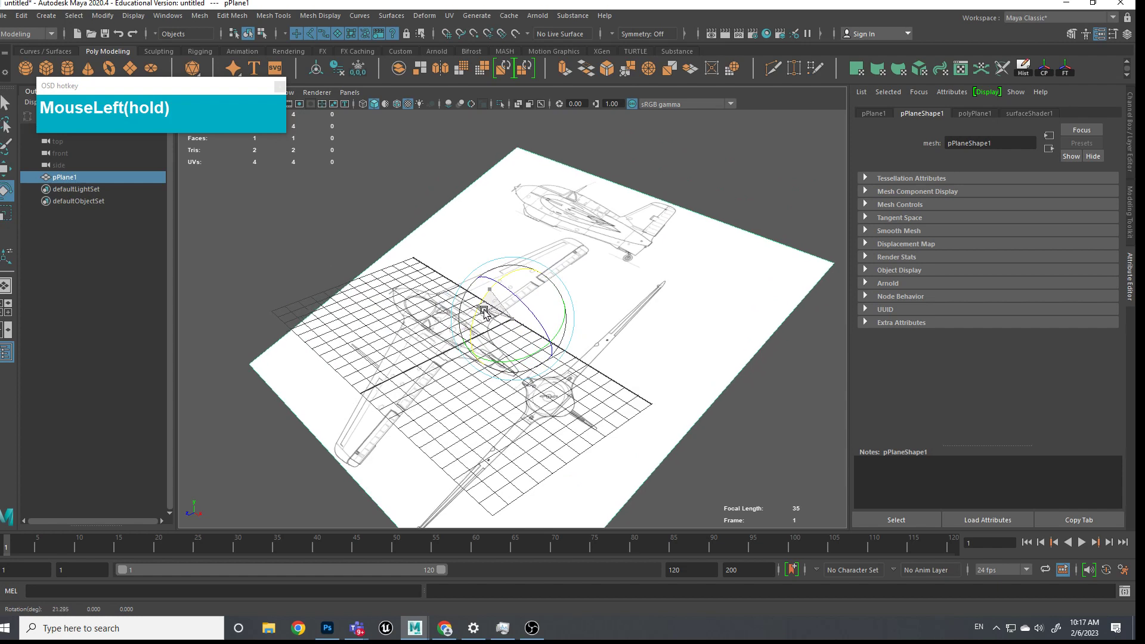
{"action": "mouse_move", "coordinate": [484, 311]}
{"action": "left_mouse_down"}
{"action": "mouse_move", "coordinate": [474, 309]}
{"action": "mouse_move", "coordinate": [486, 299]}
{"action": "left_mouse_up"}
{"action": "key", "text": "z"}
{"action": "key", "text": "j"}
{"action": "left_click_drag", "start_coordinate": [495, 292], "coordinate": [501, 370]}
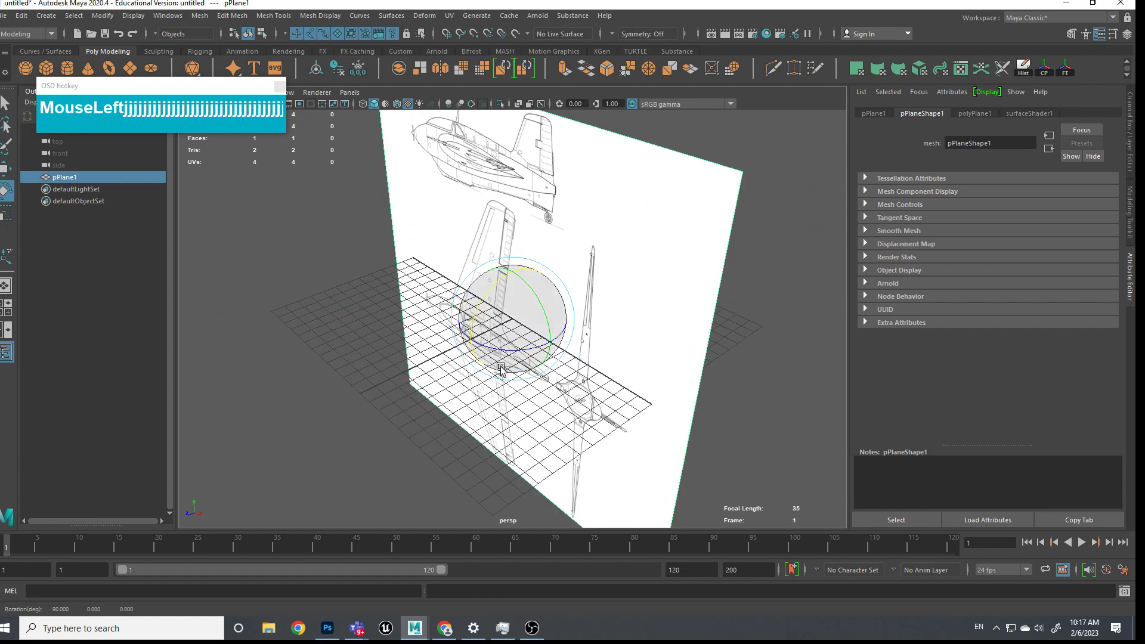
{"action": "key", "text": "j"}
{"action": "left_click_drag", "start_coordinate": [500, 351], "coordinate": [579, 368]}
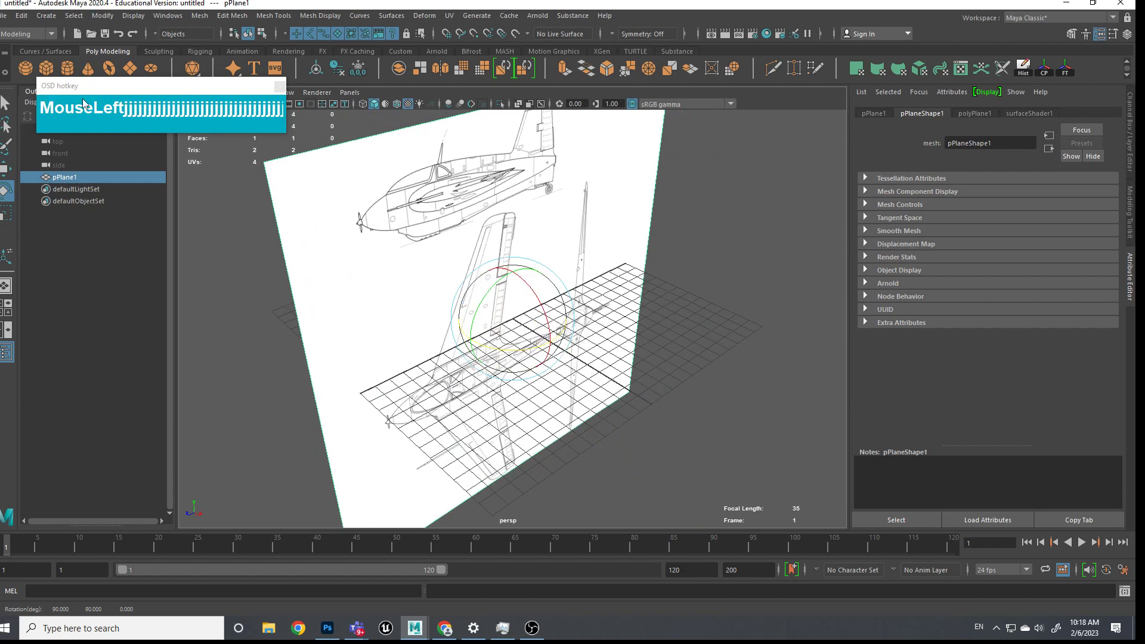
Step: Move the upright blueprint plane back along X to about -12.3
{"action": "scroll", "coordinate": [542, 301], "scroll_direction": "down", "scroll_amount": 2}
{"action": "scroll", "coordinate": [543, 312], "scroll_direction": "up", "scroll_amount": 1}
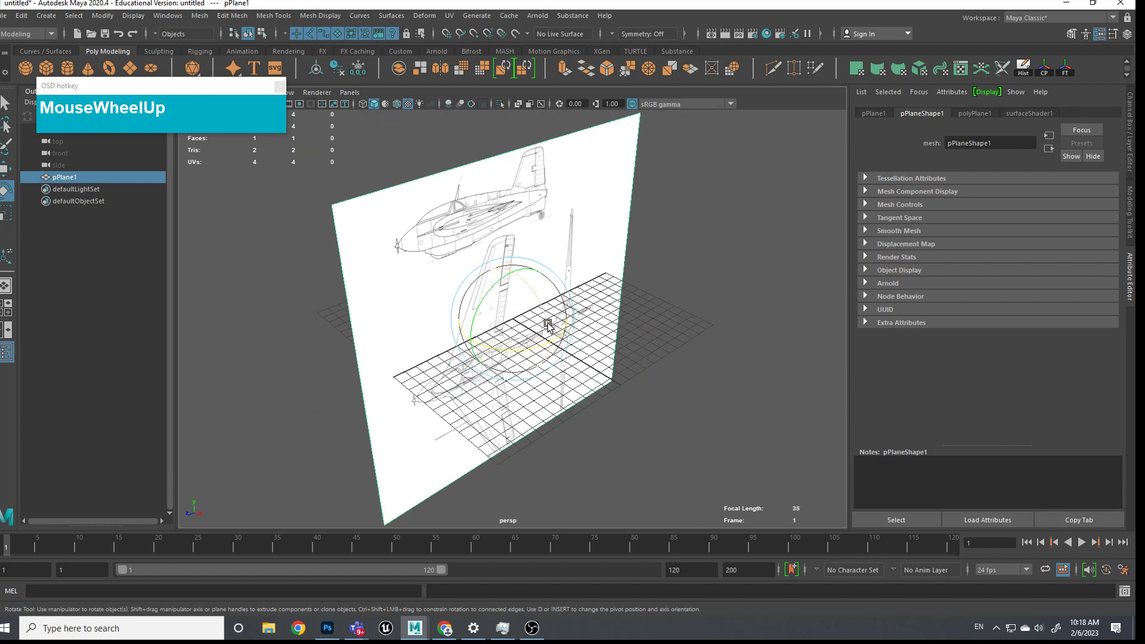
{"action": "key", "text": "w"}
{"action": "left_click_drag", "start_coordinate": [556, 345], "coordinate": [466, 275]}
{"action": "left_click", "coordinate": [490, 292]}
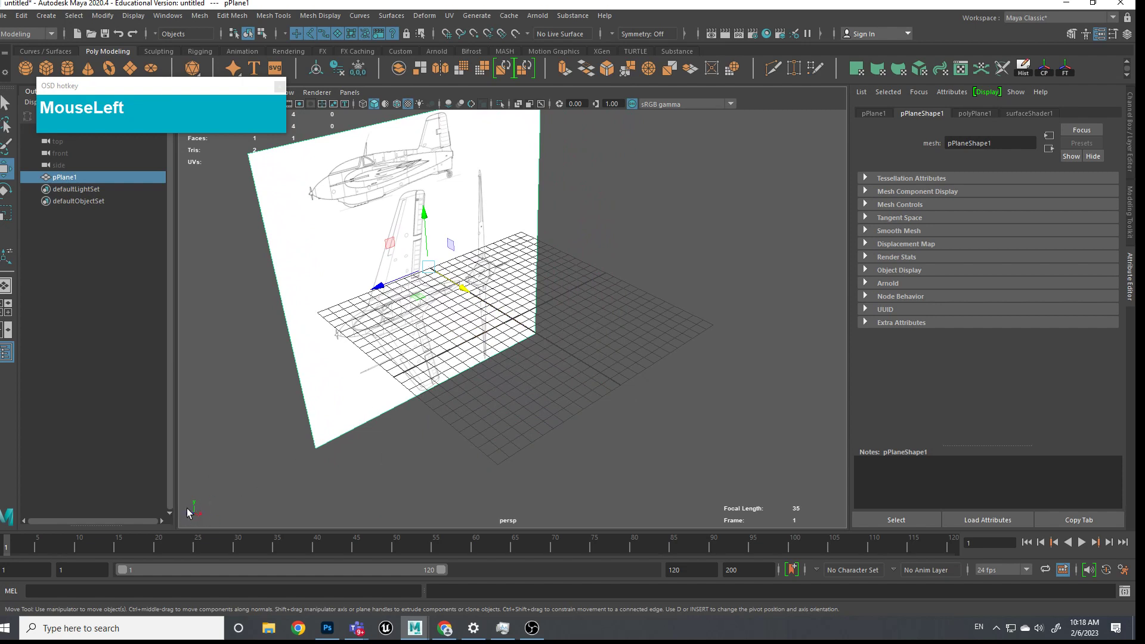
Step: In the side view, move the plane to about -8.3 in Y and -3.4 in Z so the side profile rests on the ground line
{"action": "key", "text": "space"}
{"action": "left_click_drag", "start_coordinate": [540, 416], "coordinate": [633, 357]}
{"action": "scroll", "coordinate": [596, 416], "scroll_direction": "down", "scroll_amount": 3}
{"action": "key", "text": "space"}
{"action": "key", "text": "space"}
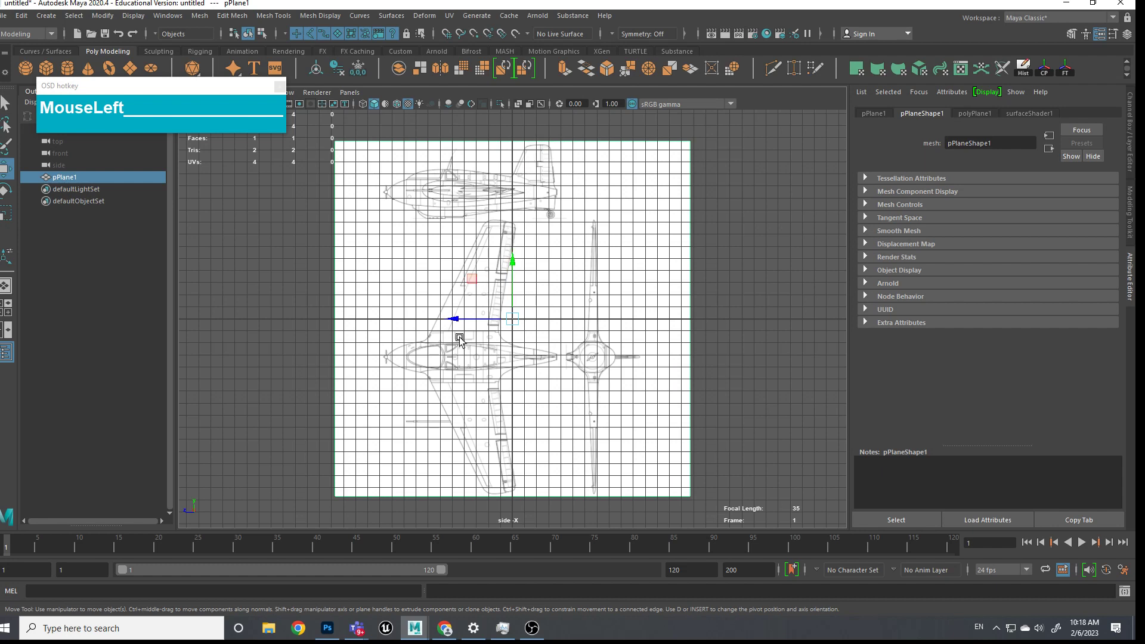
{"action": "left_click_drag", "start_coordinate": [470, 282], "coordinate": [508, 382]}
{"action": "scroll", "coordinate": [510, 383], "scroll_direction": "up", "scroll_amount": 1}
{"action": "scroll", "coordinate": [510, 382], "scroll_direction": "up", "scroll_amount": 4}
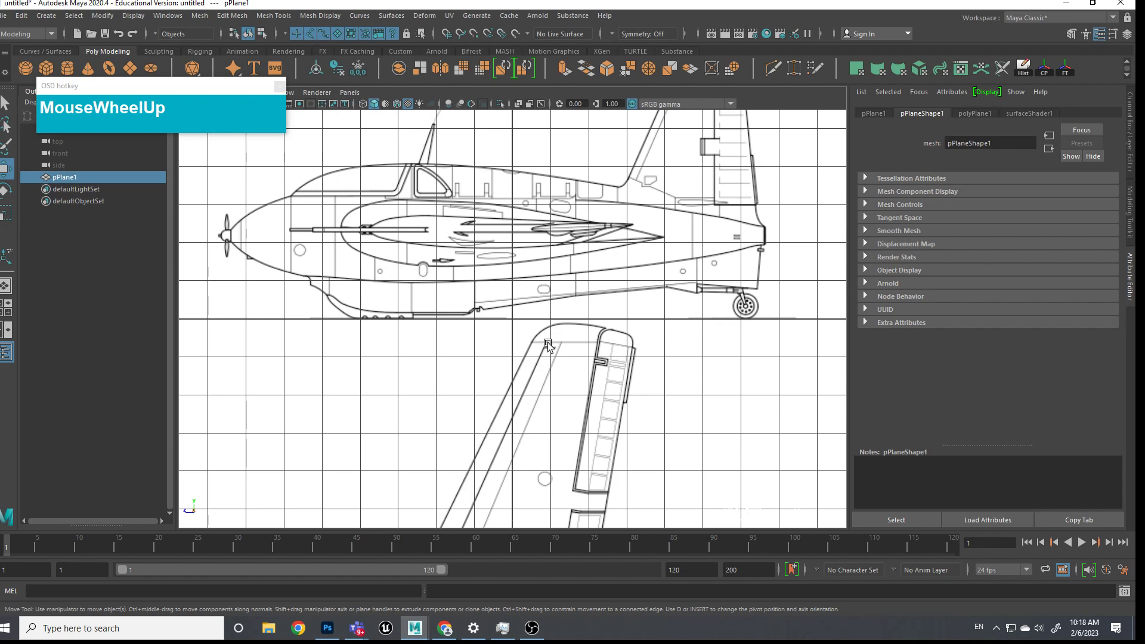
{"action": "scroll", "coordinate": [543, 445], "scroll_direction": "down", "scroll_amount": 2}
{"action": "scroll", "coordinate": [525, 489], "scroll_direction": "down", "scroll_amount": 2}
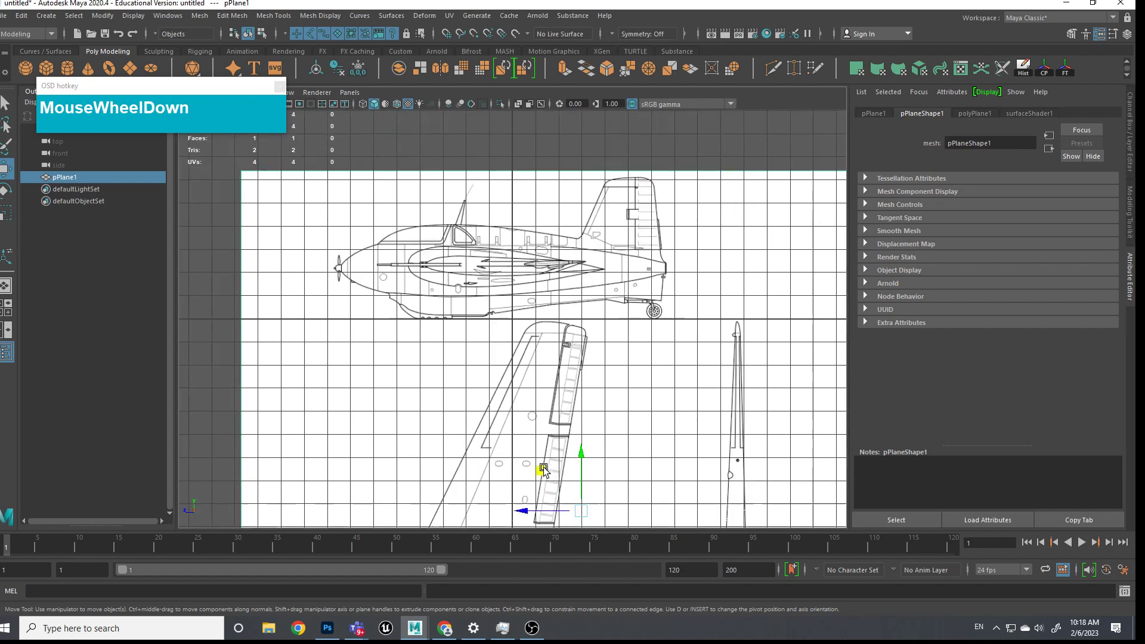
{"action": "left_click_drag", "start_coordinate": [521, 501], "coordinate": [530, 494]}
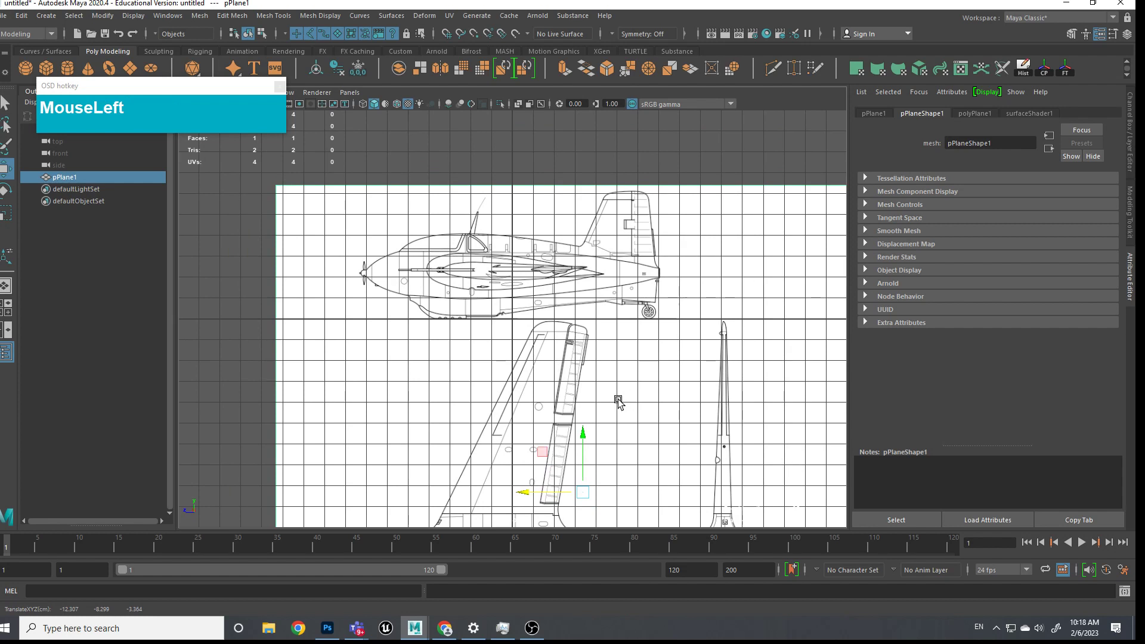
Step: In the perspective view, move the upright plane further back along X to about -14.3
{"action": "key", "text": "space"}
{"action": "left_click_drag", "start_coordinate": [626, 402], "coordinate": [609, 379]}
{"action": "scroll", "coordinate": [634, 377], "scroll_direction": "down", "scroll_amount": 3}
{"action": "scroll", "coordinate": [499, 374], "scroll_direction": "up", "scroll_amount": 8}
{"action": "mouse_move", "coordinate": [471, 350]}
{"action": "left_mouse_down"}
{"action": "mouse_move", "coordinate": [583, 402]}
{"action": "mouse_move", "coordinate": [449, 352]}
{"action": "left_mouse_up"}
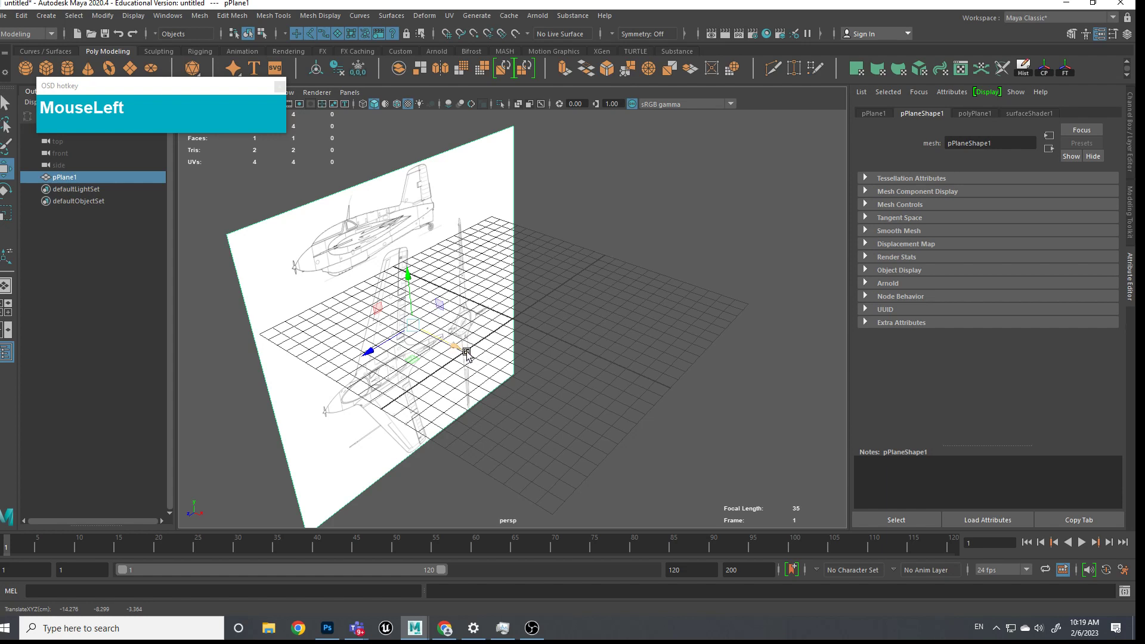
Step: Duplicate the upright plane, shift the copy forward along X and rotate it to lie flat with the drawing facing up
{"action": "key", "text": "ctrl+d"}
{"action": "left_click_drag", "start_coordinate": [457, 349], "coordinate": [536, 389]}
{"action": "key", "text": "e"}
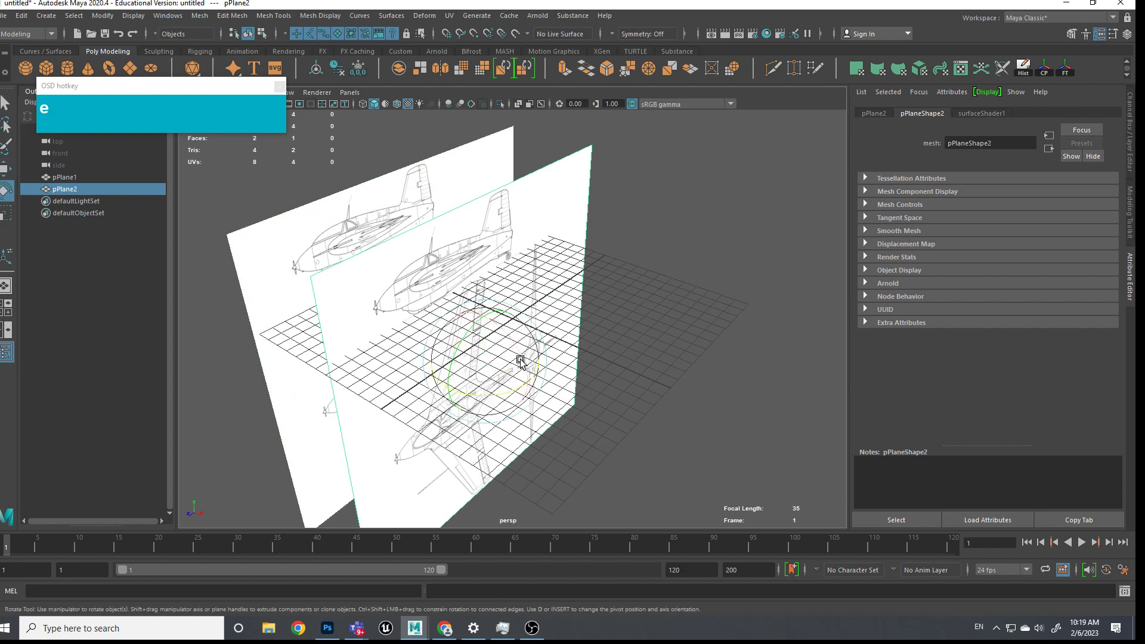
{"action": "left_click_drag", "start_coordinate": [517, 351], "coordinate": [449, 300]}
Step: In the top view, move the flat copy along X until the top-view fuselage is centred on the grid's vertical centre line
{"action": "key", "text": "space"}
{"action": "left_click_drag", "start_coordinate": [582, 369], "coordinate": [532, 372]}
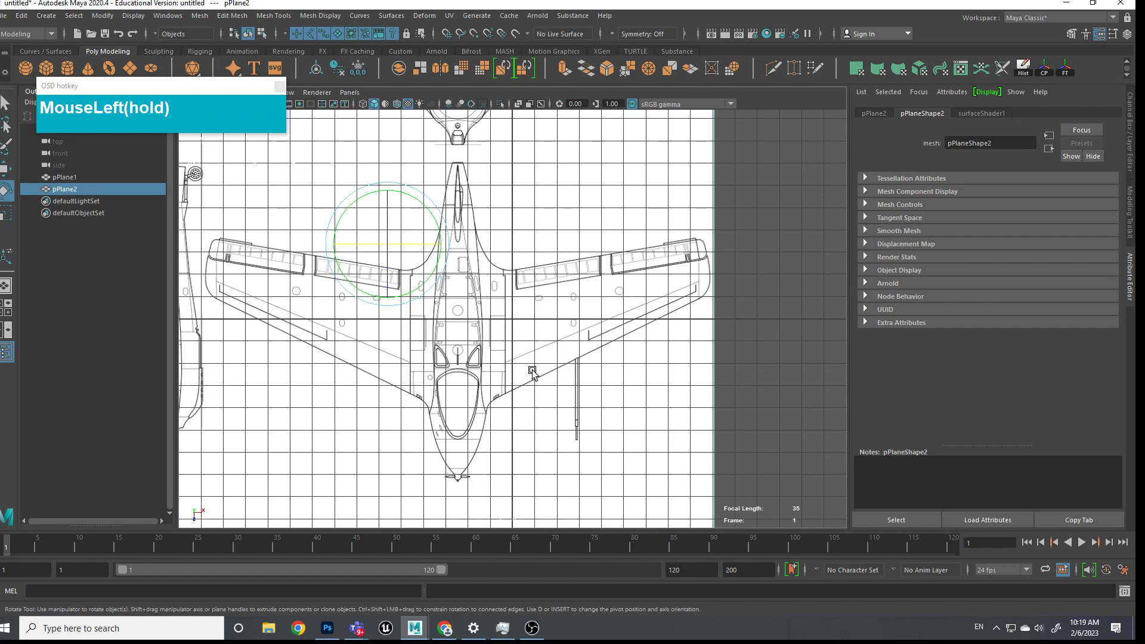
{"action": "scroll", "coordinate": [533, 372], "scroll_direction": "down", "scroll_amount": 3}
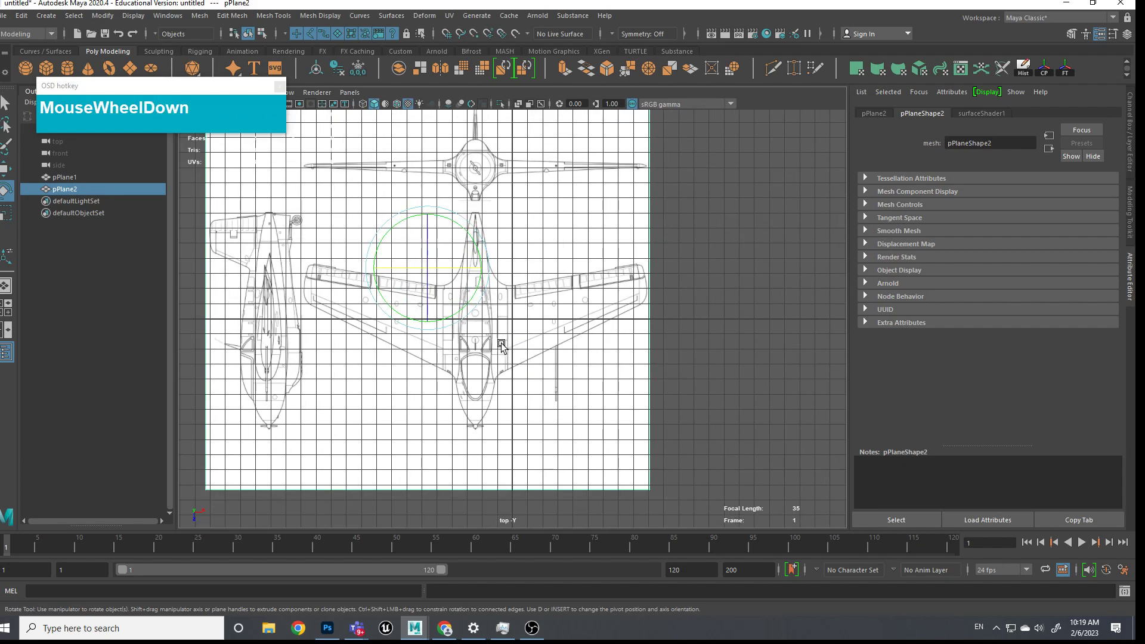
{"action": "scroll", "coordinate": [508, 346], "scroll_direction": "up", "scroll_amount": 1}
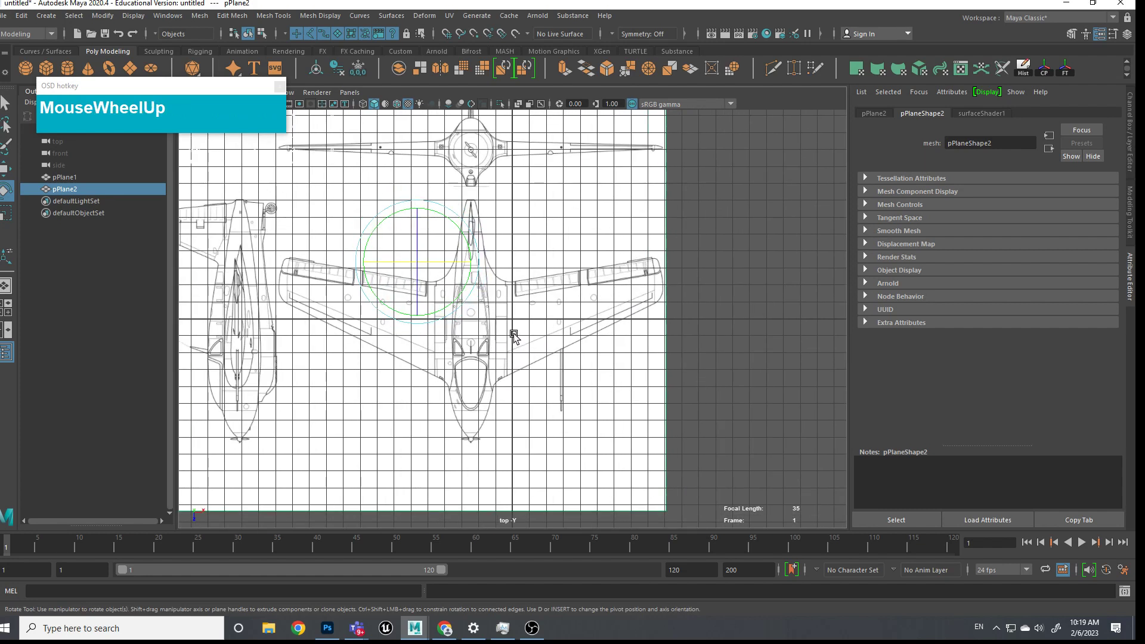
{"action": "scroll", "coordinate": [514, 337], "scroll_direction": "up", "scroll_amount": 1}
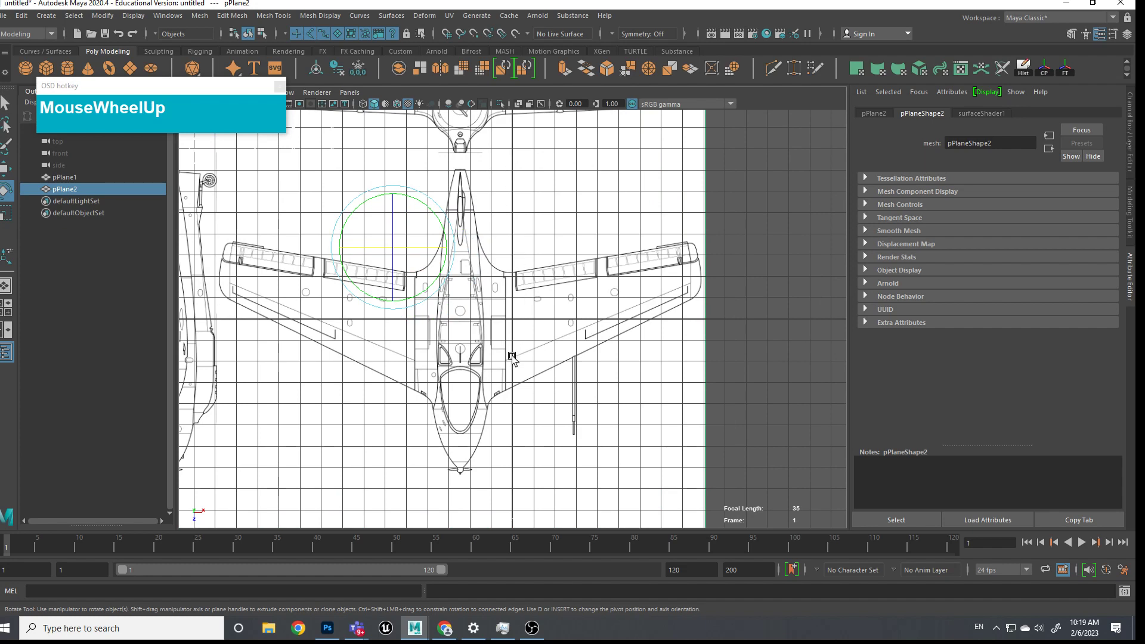
{"action": "key", "text": "w"}
{"action": "left_click_drag", "start_coordinate": [454, 248], "coordinate": [505, 255]}
{"action": "scroll", "coordinate": [422, 269], "scroll_direction": "up", "scroll_amount": 6}
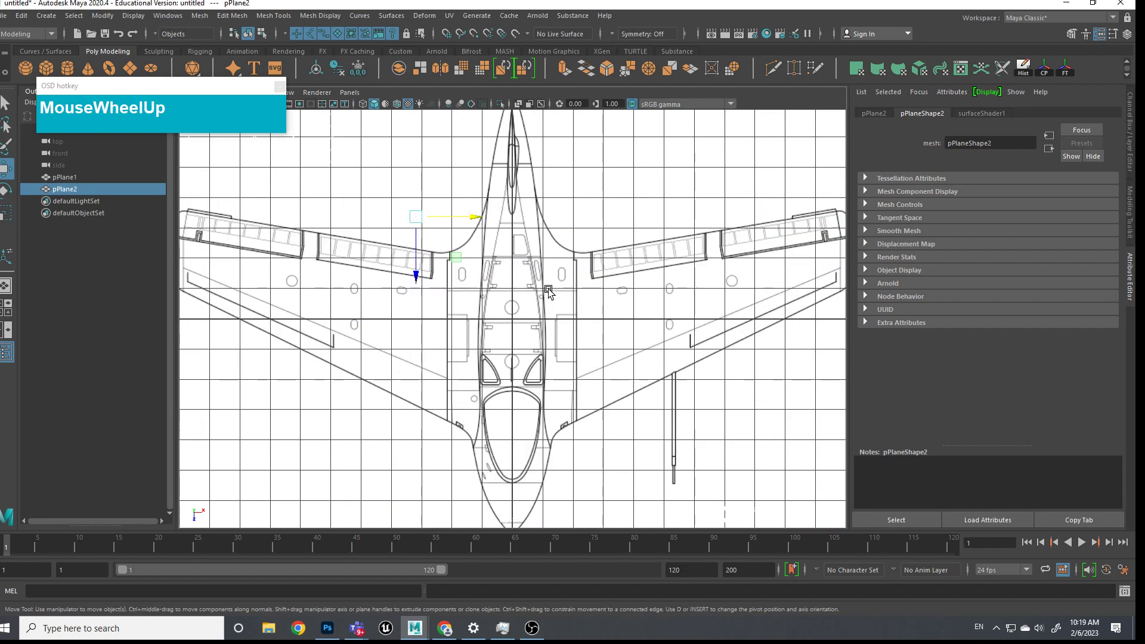
{"action": "scroll", "coordinate": [456, 248], "scroll_direction": "down", "scroll_amount": 5}
{"action": "scroll", "coordinate": [447, 185], "scroll_direction": "up", "scroll_amount": 2}
{"action": "left_click_drag", "start_coordinate": [447, 186], "coordinate": [444, 185]}
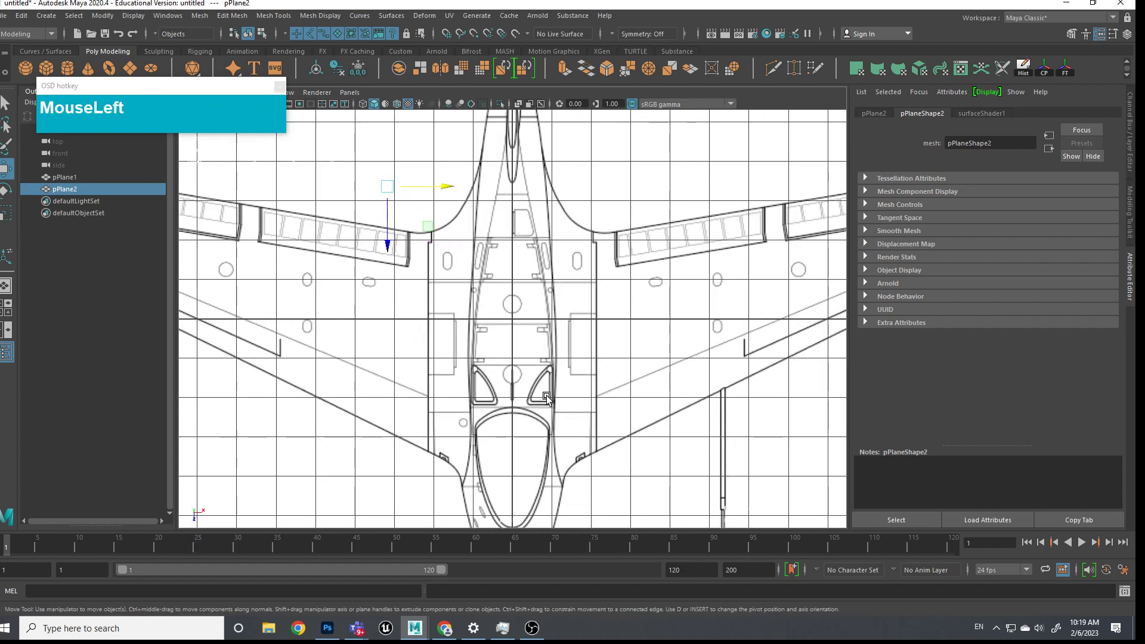
{"action": "scroll", "coordinate": [532, 302], "scroll_direction": "down", "scroll_amount": 2}
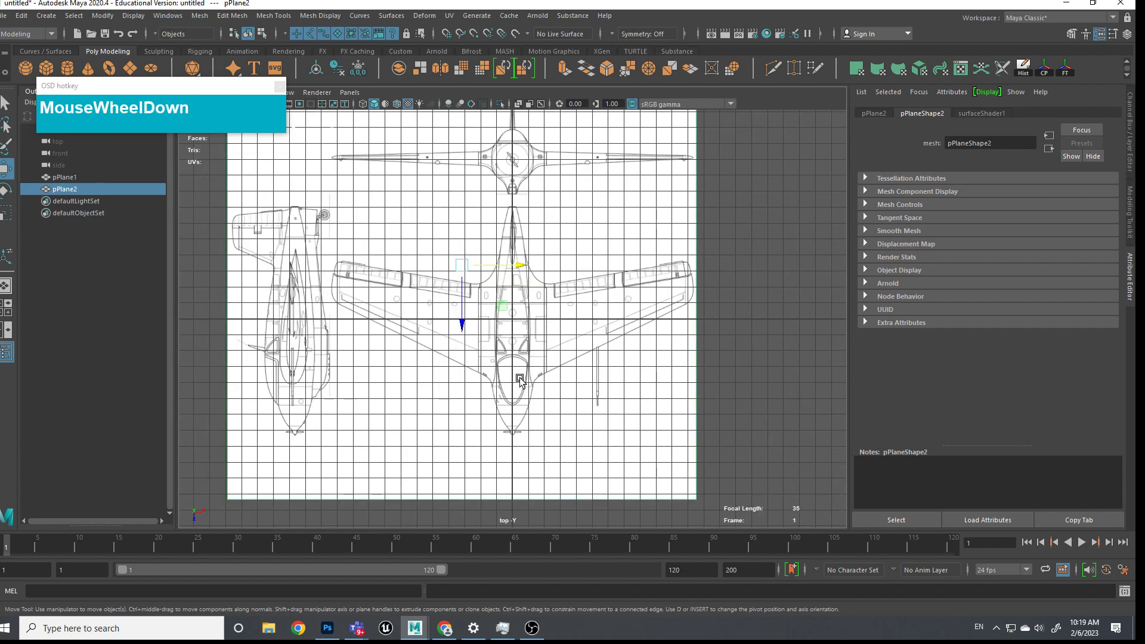
Step: Duplicate the flat top-view plane in the perspective view, raise the copy and rotate it upright as the front reference
{"action": "key", "text": "space"}
{"action": "left_click_drag", "start_coordinate": [555, 370], "coordinate": [592, 398]}
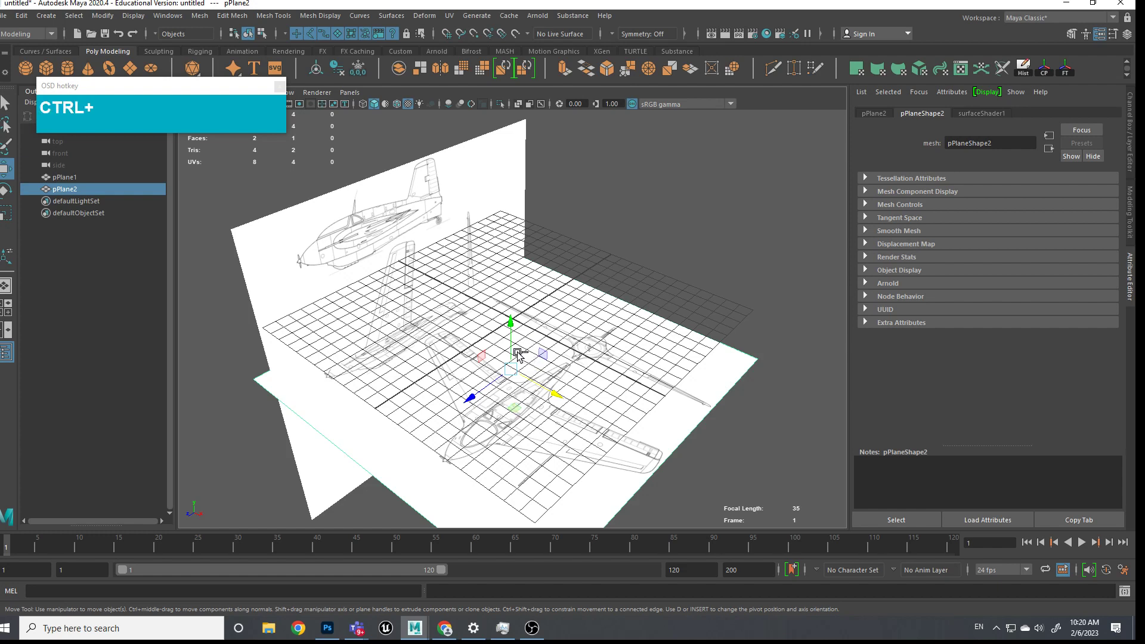
{"action": "key", "text": "ctrl+d"}
{"action": "left_click_drag", "start_coordinate": [511, 330], "coordinate": [509, 292]}
{"action": "key", "text": "e"}
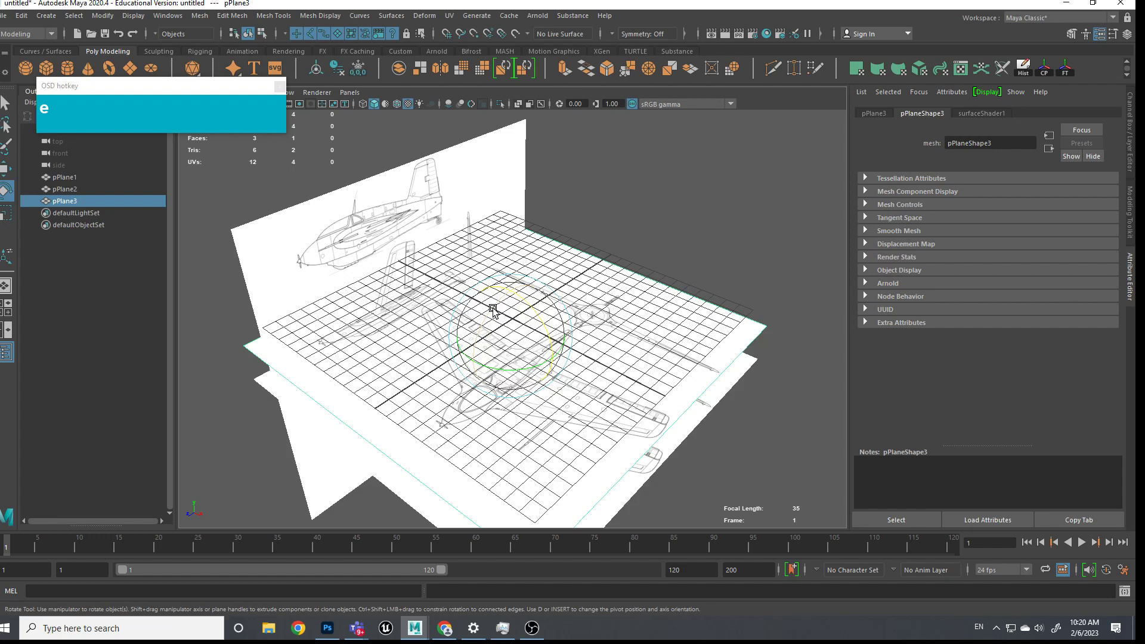
{"action": "mouse_move", "coordinate": [496, 304]}
{"action": "left_mouse_down"}
{"action": "mouse_move", "coordinate": [459, 377]}
{"action": "mouse_move", "coordinate": [561, 391]}
{"action": "left_mouse_up"}
Step: In the front view, raise the upright copy to about -4.46 in Y so the front profile rests on the ground line
{"action": "key", "text": "space"}
{"action": "left_click_drag", "start_coordinate": [616, 317], "coordinate": [619, 350]}
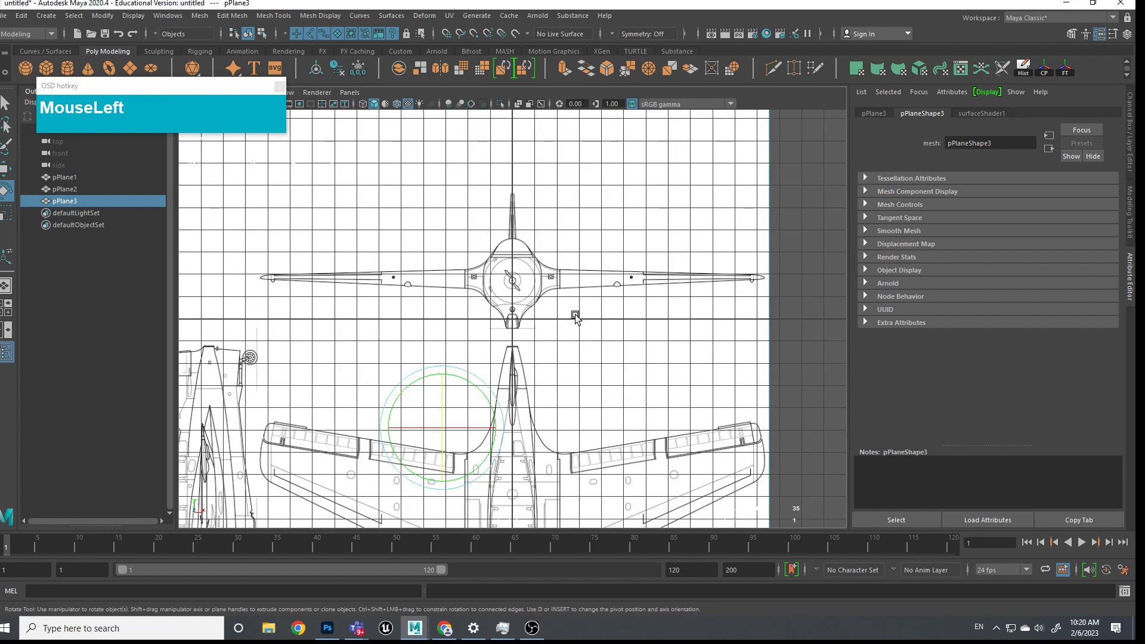
{"action": "scroll", "coordinate": [580, 330], "scroll_direction": "up", "scroll_amount": 1}
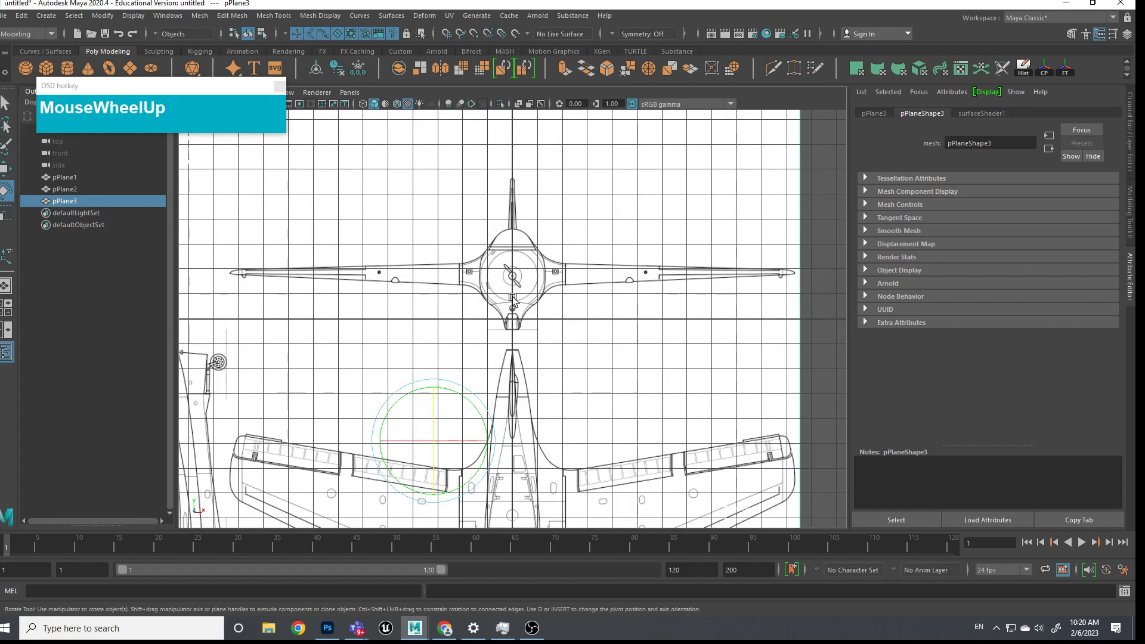
{"action": "scroll", "coordinate": [526, 336], "scroll_direction": "up", "scroll_amount": 2}
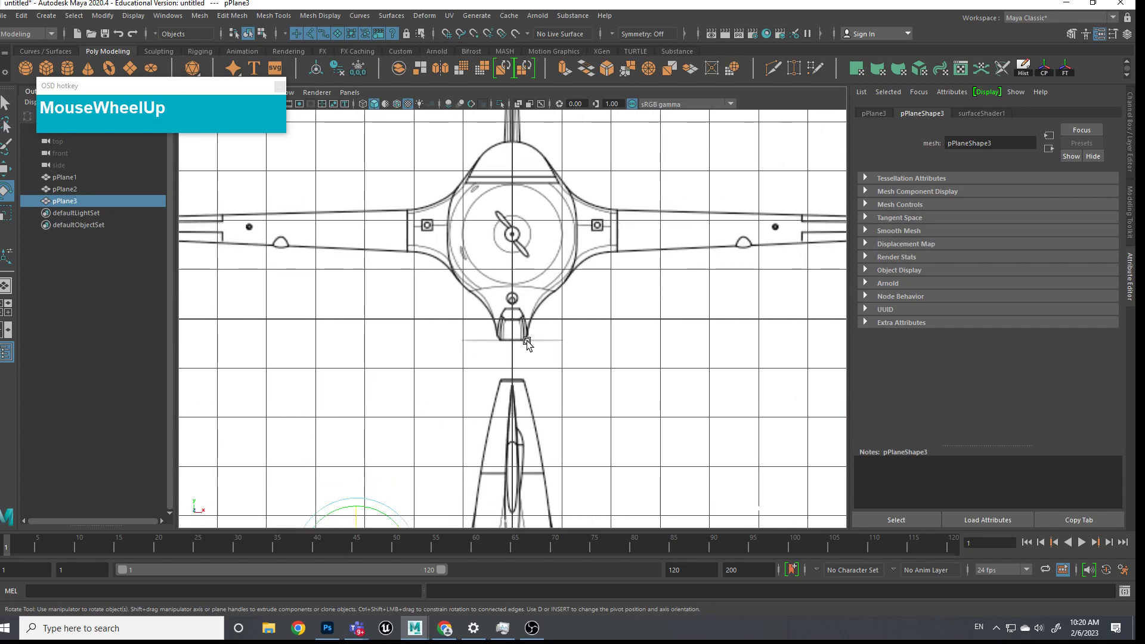
{"action": "key", "text": "w"}
{"action": "scroll", "coordinate": [527, 340], "scroll_direction": "down", "scroll_amount": 2}
{"action": "left_click", "coordinate": [428, 385]}
{"action": "left_click_drag", "start_coordinate": [428, 385], "coordinate": [427, 376]}
Step: In the perspective view, move the front-view plane back along Z to about -20.9
{"action": "key", "text": "space"}
{"action": "left_click_drag", "start_coordinate": [550, 366], "coordinate": [624, 321]}
{"action": "scroll", "coordinate": [555, 346], "scroll_direction": "down", "scroll_amount": 3}
{"action": "left_click", "coordinate": [548, 295]}
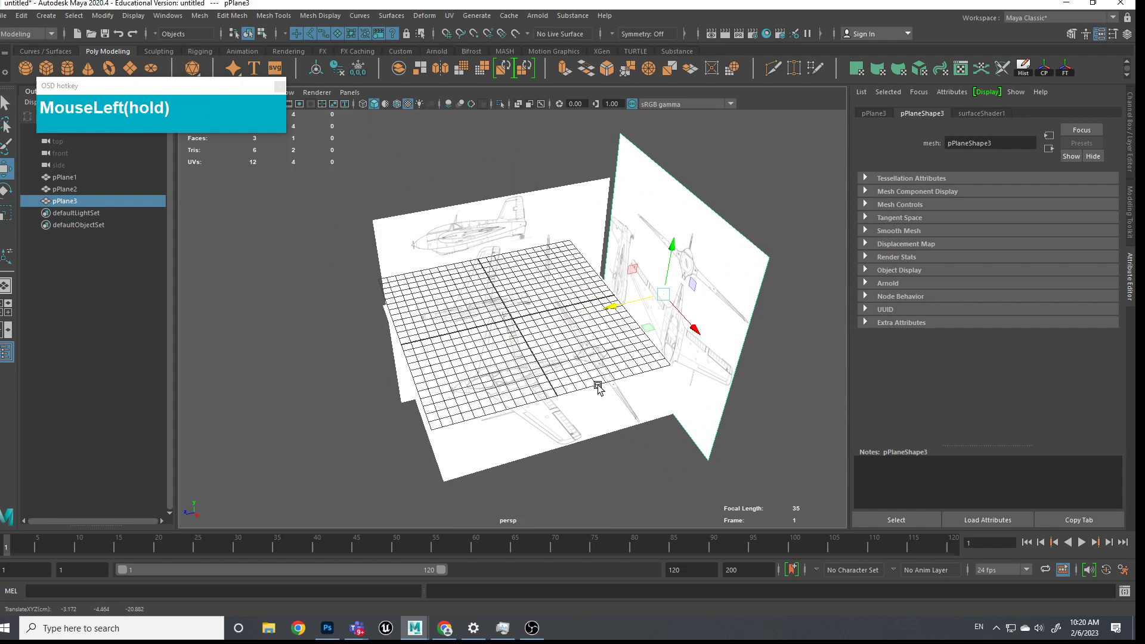
Step: Lower the flat top-view plane below the grid and move the side-view plane further back along X
{"action": "left_click", "coordinate": [593, 426]}
{"action": "left_click_drag", "start_coordinate": [530, 307], "coordinate": [531, 371]}
{"action": "left_click", "coordinate": [505, 245]}
{"action": "left_click_drag", "start_coordinate": [520, 328], "coordinate": [502, 302]}
Step: In the side view, Multi-Cut an edge loop across the side plane along the ground line under the side profile
{"action": "left_click_drag", "start_coordinate": [576, 366], "coordinate": [620, 380], "text": "alt"}
{"action": "middle_click_drag", "start_coordinate": [509, 421], "coordinate": [531, 357], "text": "alt"}
{"action": "left_click_drag", "start_coordinate": [531, 357], "coordinate": [469, 377], "text": "alt"}
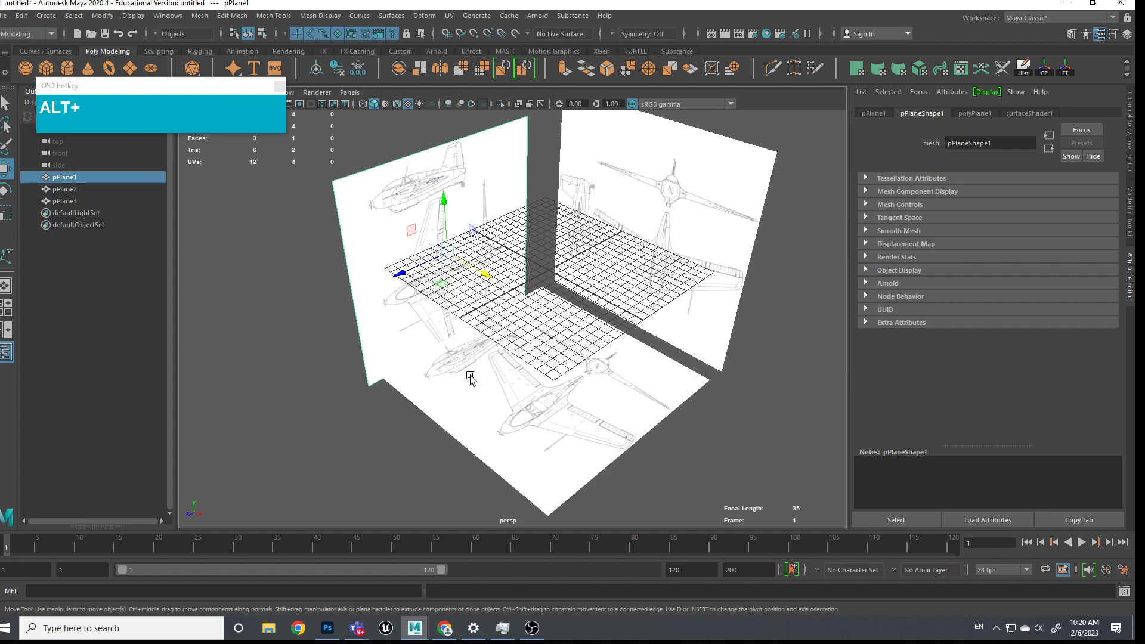
{"action": "middle_click_drag", "start_coordinate": [546, 321], "coordinate": [538, 350], "text": "alt"}
{"action": "left_click_drag", "start_coordinate": [537, 350], "coordinate": [555, 344], "text": "alt"}
{"action": "middle_click_drag", "start_coordinate": [554, 345], "coordinate": [531, 346], "text": "alt"}
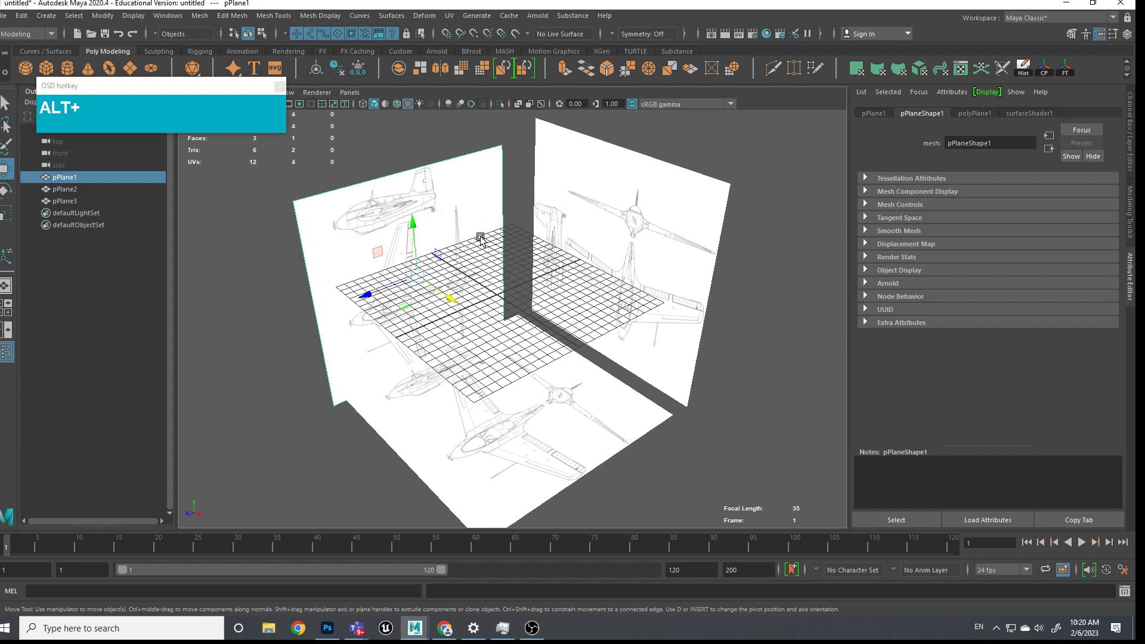
{"action": "key", "text": "space"}
{"action": "left_click_drag", "start_coordinate": [469, 245], "coordinate": [520, 245]}
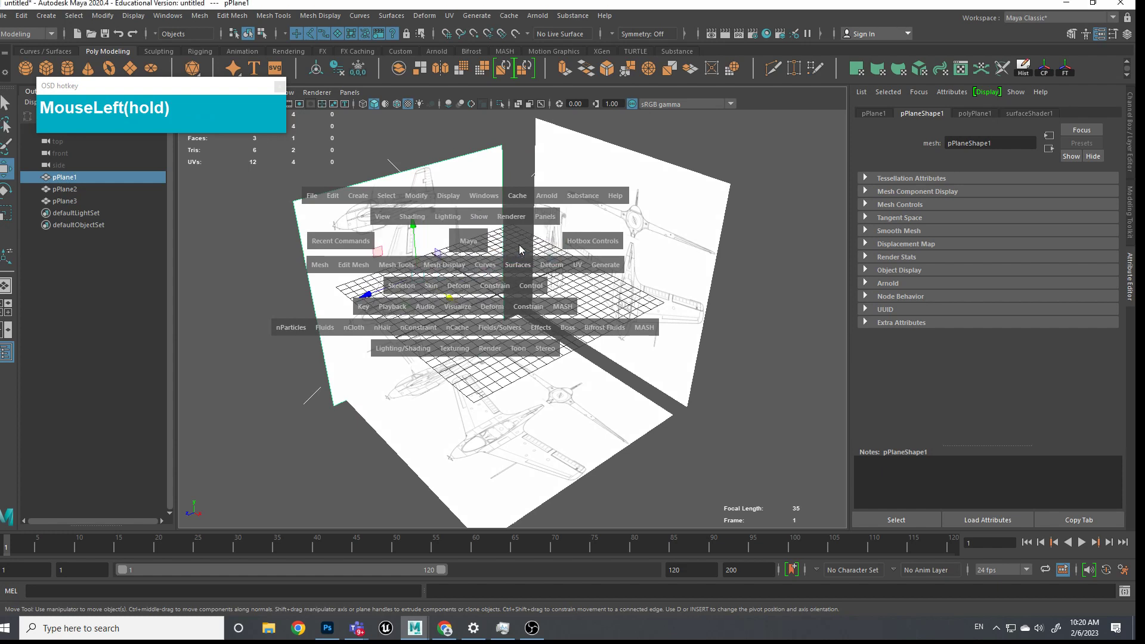
{"action": "scroll", "coordinate": [602, 303], "scroll_direction": "down", "scroll_amount": 4}
{"action": "middle_click_drag", "start_coordinate": [615, 330], "coordinate": [567, 210], "text": "alt"}
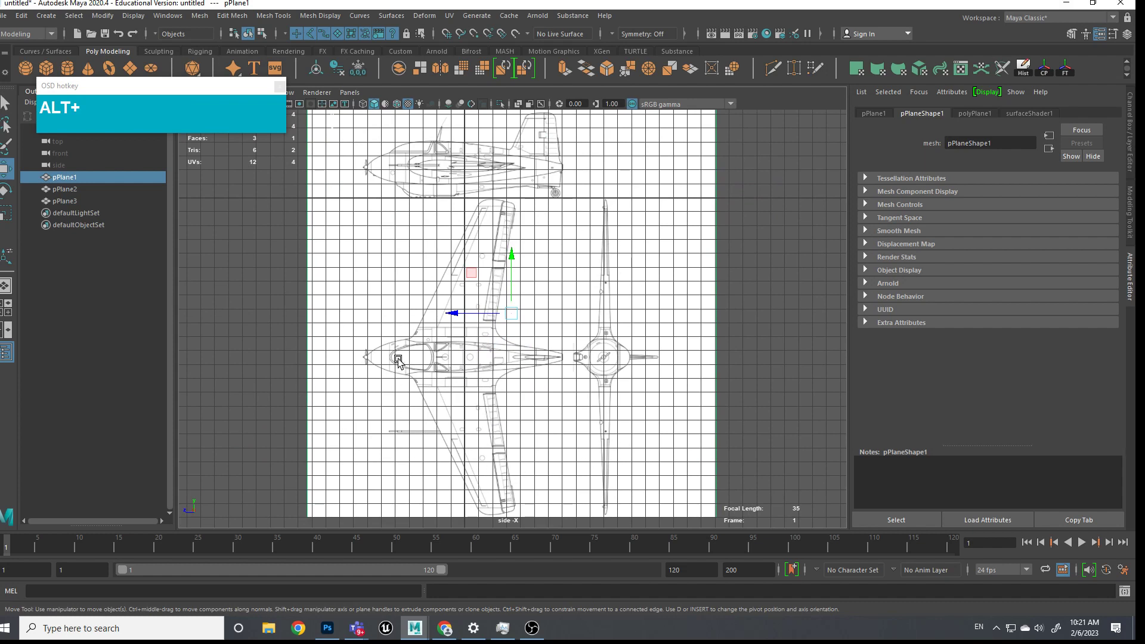
{"action": "middle_click_drag", "start_coordinate": [545, 222], "coordinate": [593, 325], "text": "alt"}
{"action": "scroll", "coordinate": [632, 257], "scroll_direction": "up", "scroll_amount": 2}
{"action": "middle_click_drag", "start_coordinate": [638, 289], "coordinate": [598, 334], "text": "alt"}
{"action": "right_click_drag", "start_coordinate": [597, 329], "coordinate": [530, 311], "text": "shift"}
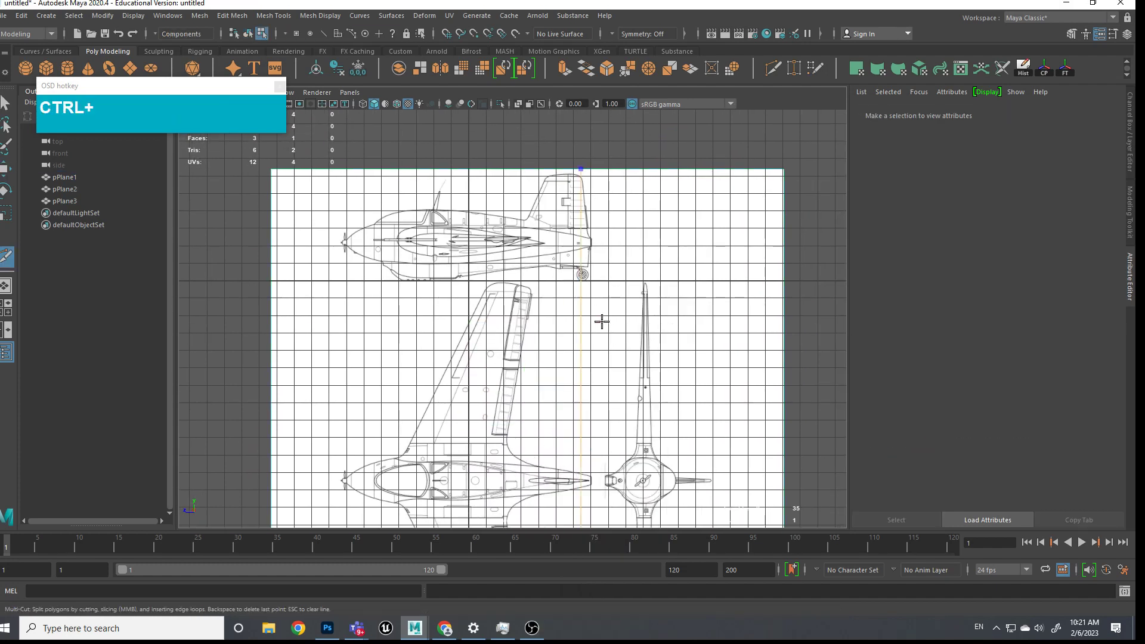
{"action": "left_click", "coordinate": [738, 278], "text": "ctrl"}
{"action": "left_click", "coordinate": [784, 283]}
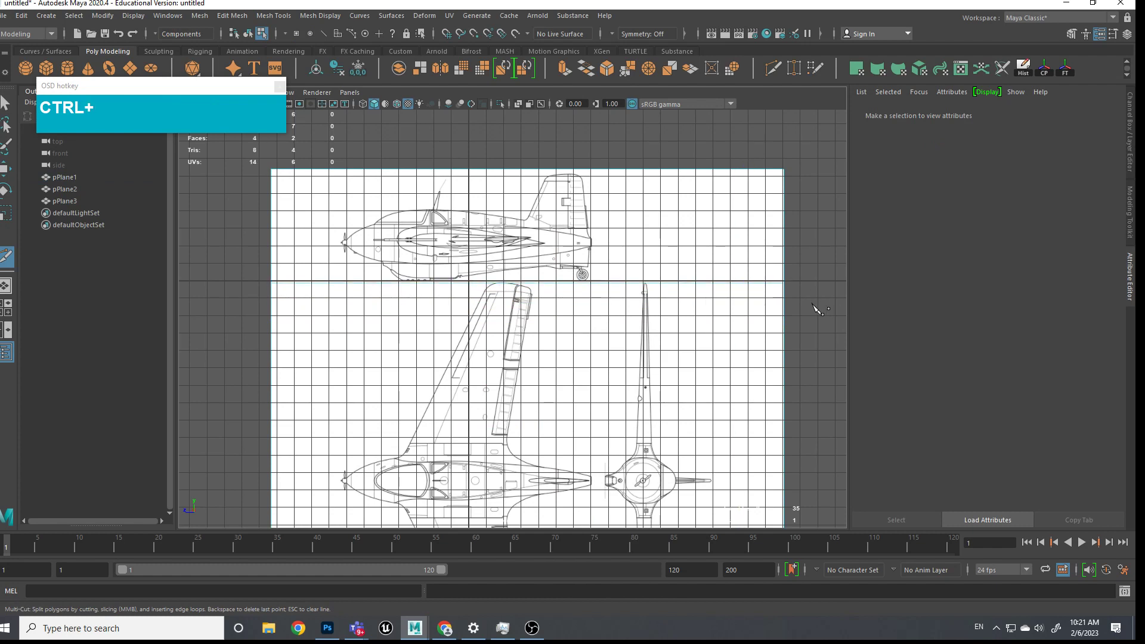
Step: Delete the side plane's lower face, keeping only the strip with the side profile
{"action": "key", "text": "q"}
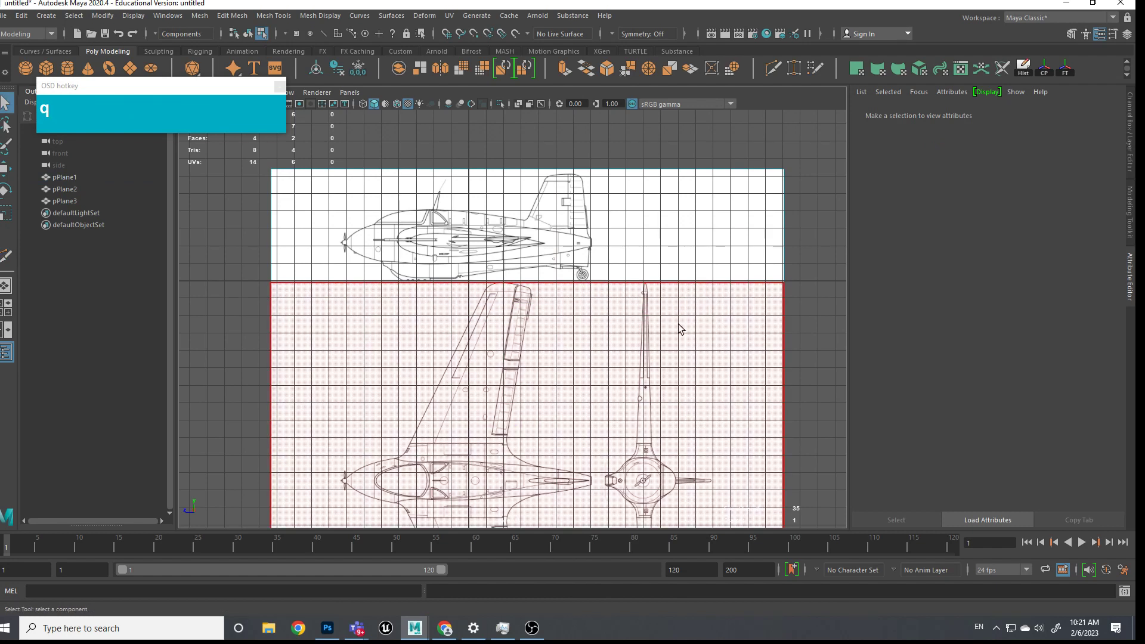
{"action": "left_click", "coordinate": [680, 329]}
{"action": "right_click_drag", "start_coordinate": [679, 299], "coordinate": [681, 335]}
{"action": "left_click", "coordinate": [682, 338]}
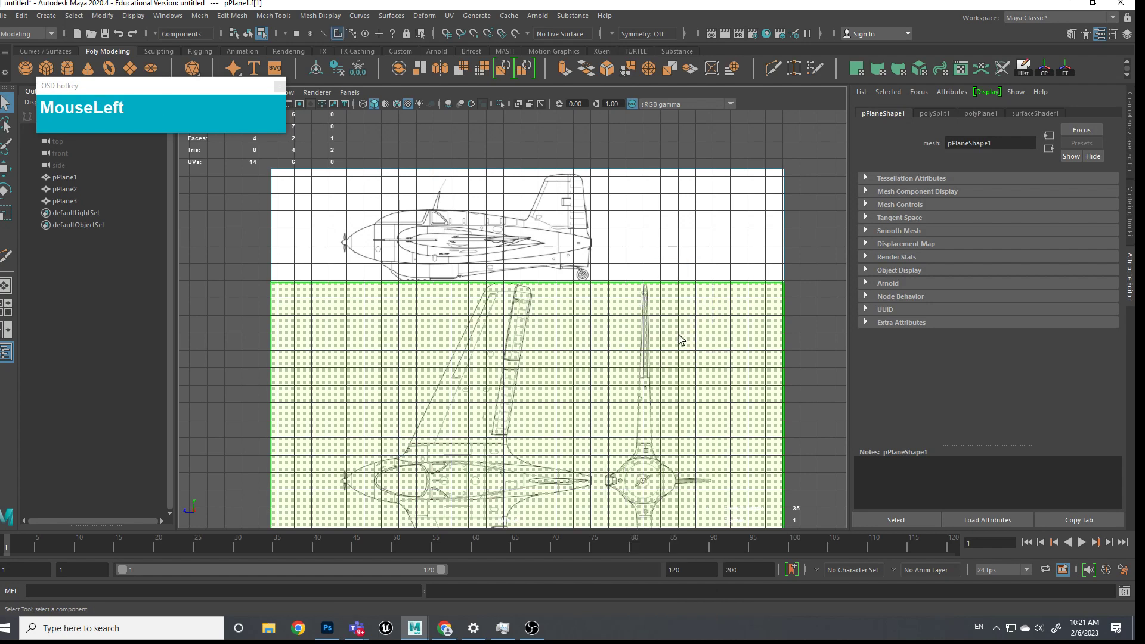
{"action": "key", "text": "Delete"}
Step: In the front view, Multi-Cut the front plane along the ground line and vertically just outside the wingtip beside the side drawing
{"action": "key", "text": "space"}
{"action": "left_click_drag", "start_coordinate": [661, 327], "coordinate": [486, 302]}
{"action": "scroll", "coordinate": [486, 301], "scroll_direction": "up", "scroll_amount": 3}
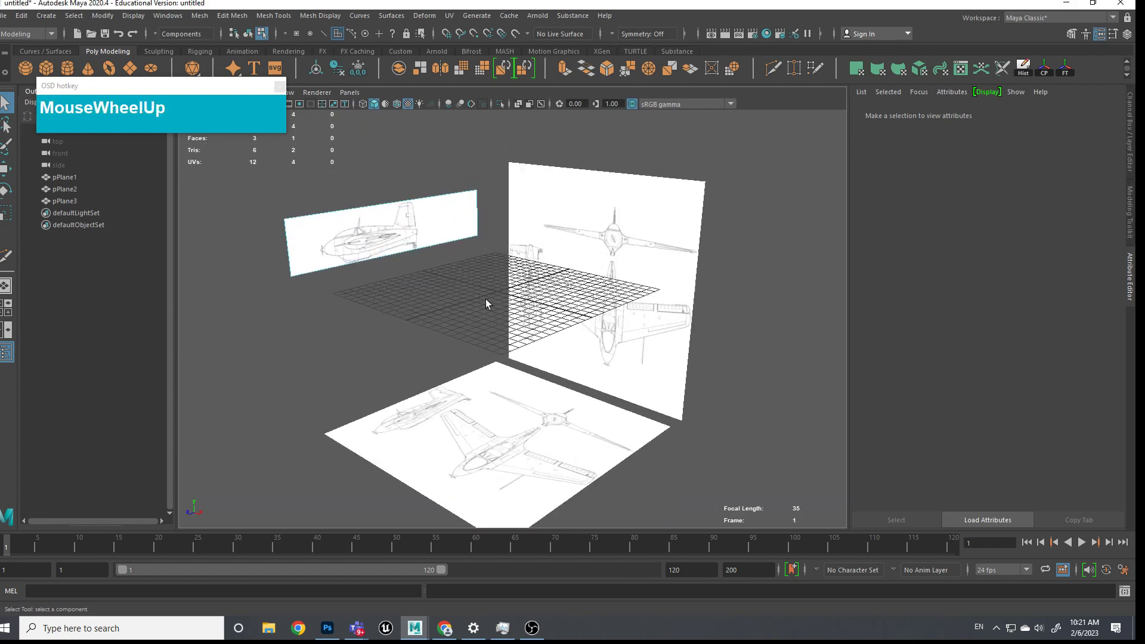
{"action": "right_click_drag", "start_coordinate": [411, 239], "coordinate": [464, 219]}
{"action": "left_click", "coordinate": [595, 249]}
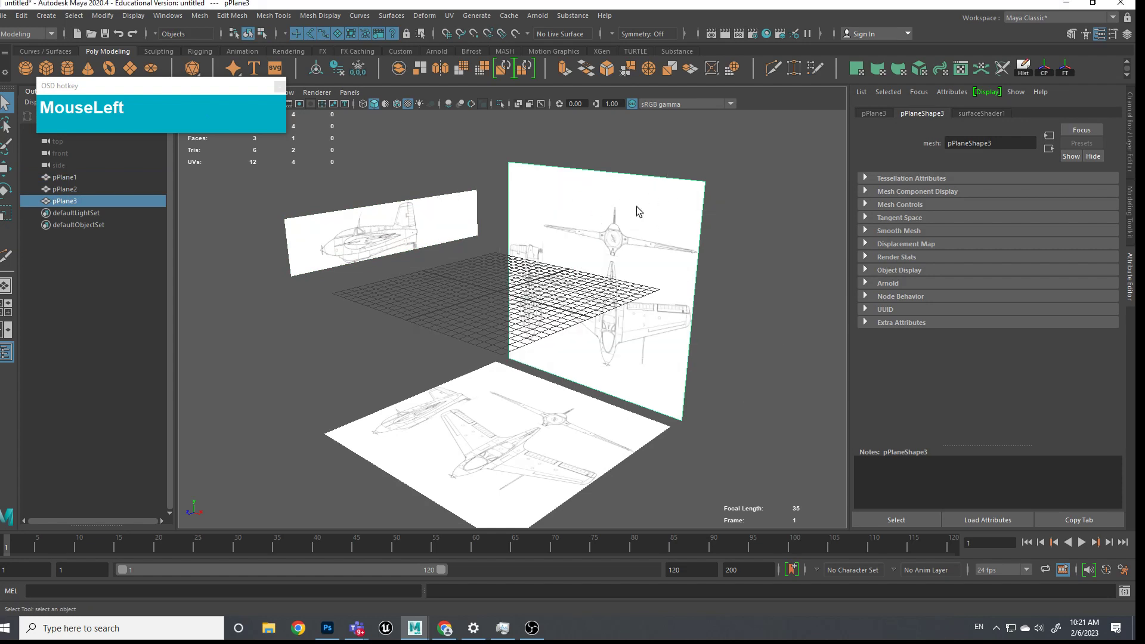
{"action": "key", "text": "space"}
{"action": "left_click_drag", "start_coordinate": [622, 224], "coordinate": [630, 258]}
{"action": "scroll", "coordinate": [614, 313], "scroll_direction": "down", "scroll_amount": 3}
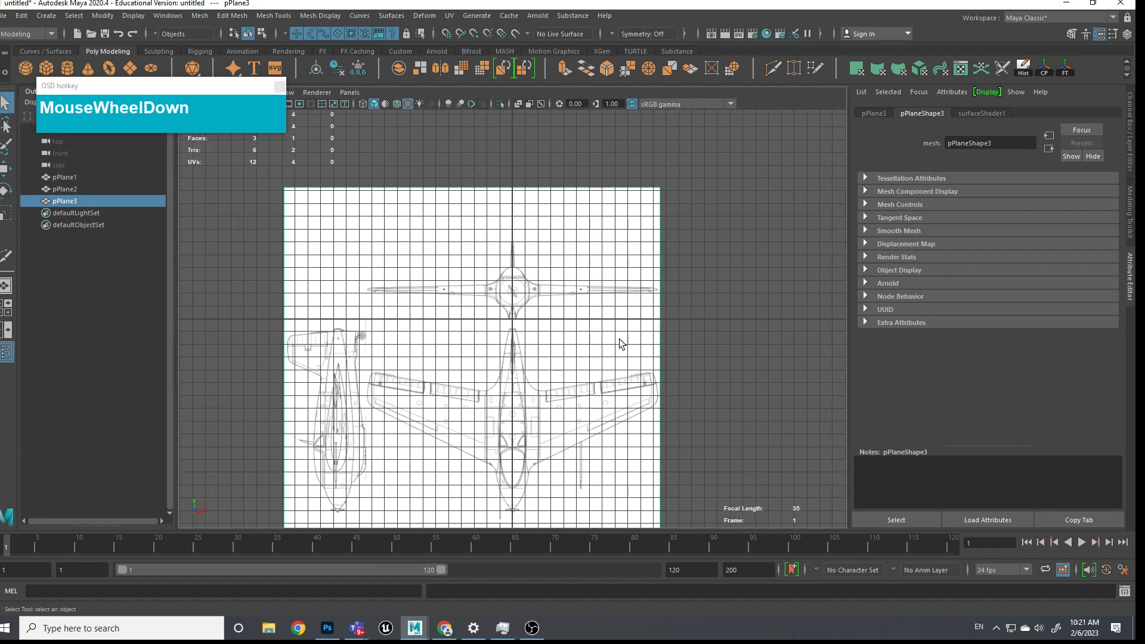
{"action": "right_click_drag", "start_coordinate": [620, 345], "coordinate": [561, 315], "text": "shift"}
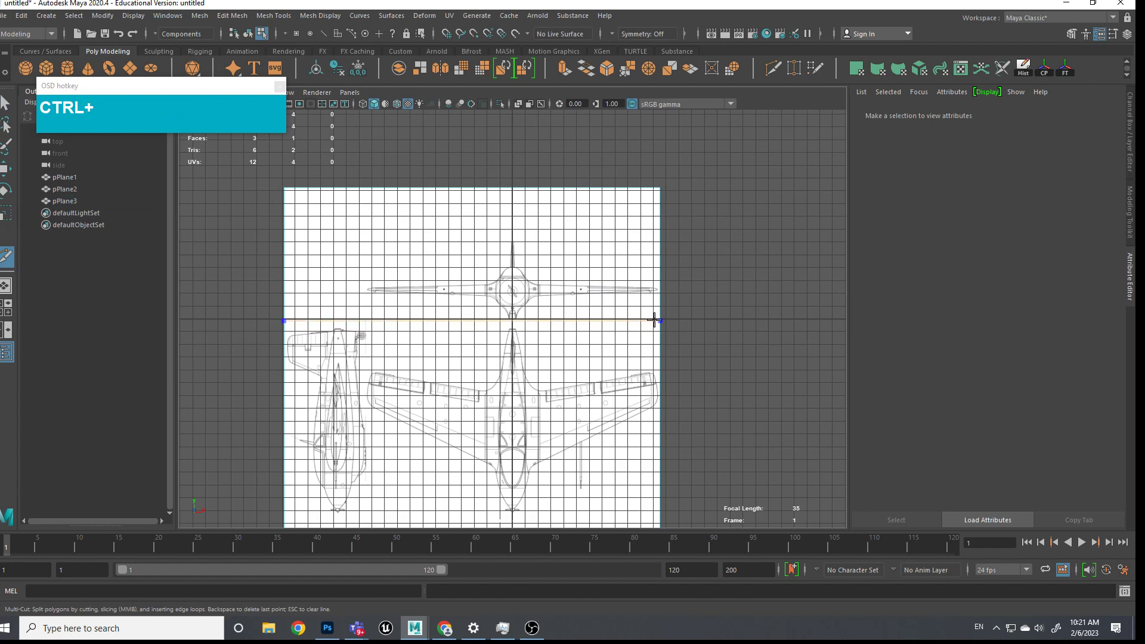
{"action": "left_click", "coordinate": [655, 319], "text": "ctrl"}
{"action": "left_click", "coordinate": [362, 196], "text": "ctrl"}
{"action": "left_click", "coordinate": [363, 193], "text": "ctrl"}
Step: Delete the front plane's three surplus faces, leaving only the face that shows the front profile
{"action": "right_click_drag", "start_coordinate": [335, 245], "coordinate": [334, 259]}
{"action": "left_click", "coordinate": [335, 257]}
{"action": "key", "text": "Delete"}
{"action": "left_click", "coordinate": [337, 396]}
{"action": "key", "text": "Delete"}
{"action": "left_click", "coordinate": [455, 389]}
{"action": "key", "text": "Delete"}
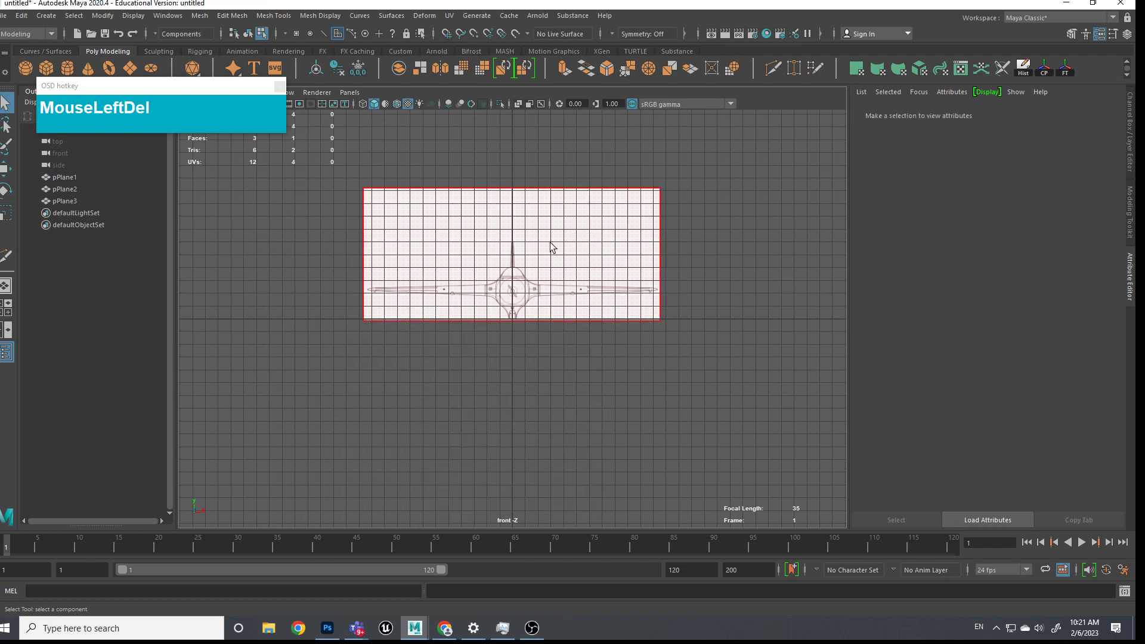
Step: Cut the front plane horizontally just above the tail fin tip and delete the blank upper face
{"action": "scroll", "coordinate": [553, 239], "scroll_direction": "up", "scroll_amount": 2}
{"action": "right_click_drag", "start_coordinate": [487, 200], "coordinate": [488, 200]}
{"action": "right_click_drag", "start_coordinate": [694, 200], "coordinate": [626, 216], "text": "ctrl"}
{"action": "left_click", "coordinate": [670, 216]}
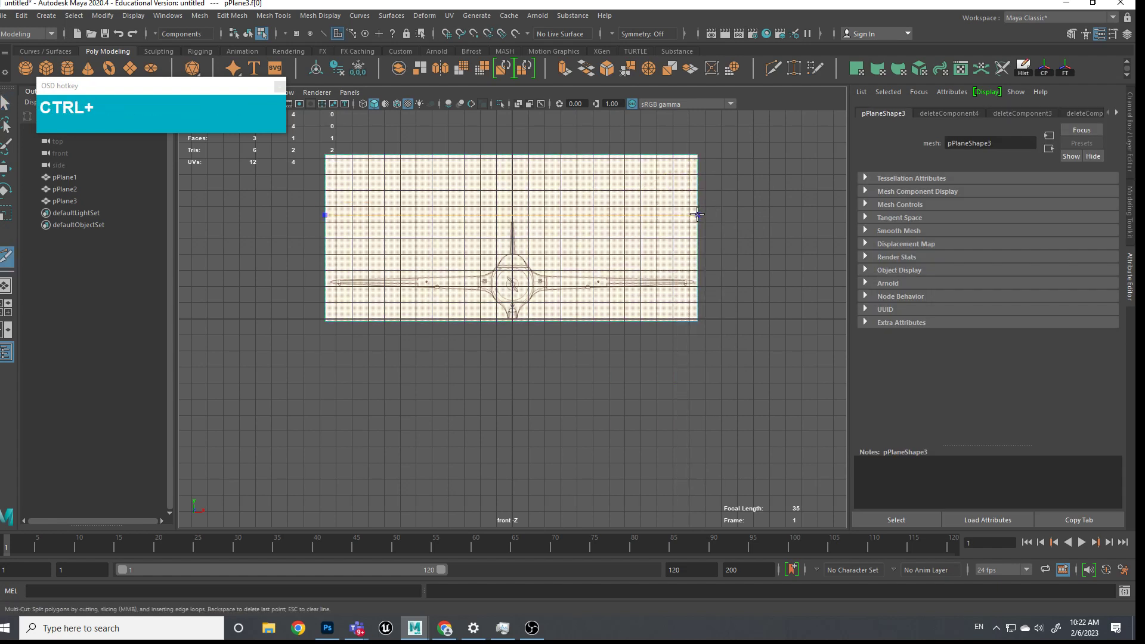
{"action": "left_click", "coordinate": [697, 215], "text": "ctrl"}
{"action": "key", "text": "q"}
{"action": "right_click_drag", "start_coordinate": [621, 197], "coordinate": [621, 227]}
{"action": "left_click", "coordinate": [608, 200]}
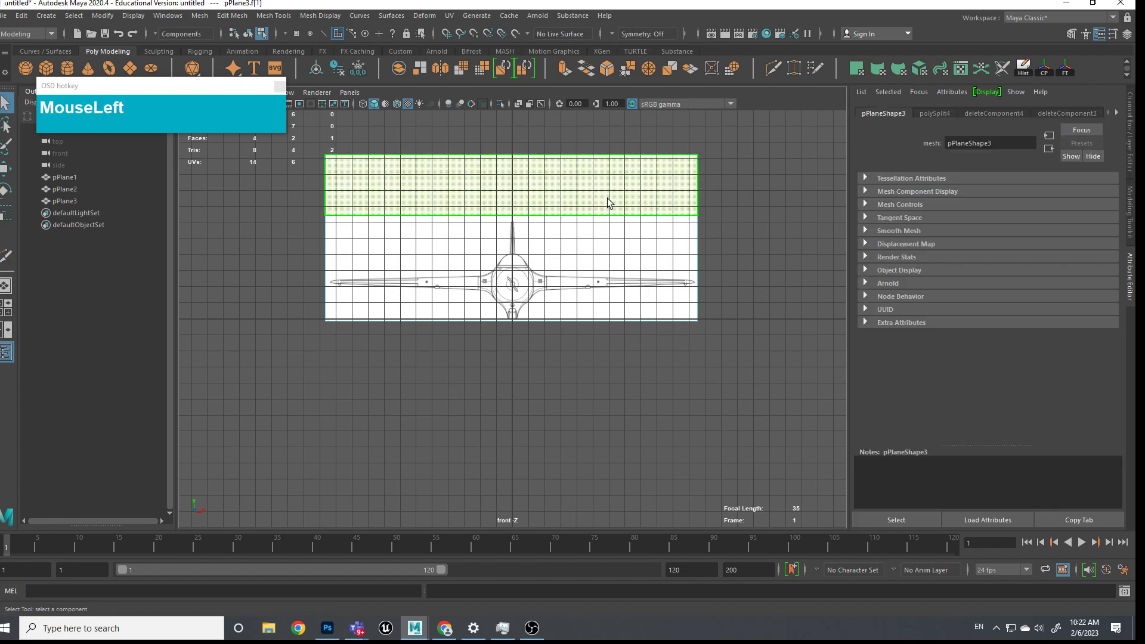
{"action": "key", "text": "Delete"}
Step: In the top view, Multi-Cut the flat plane horizontally below the front drawing and vertically between the side drawing and the wingtip
{"action": "key", "text": "space"}
{"action": "left_click_drag", "start_coordinate": [607, 197], "coordinate": [608, 161]}
{"action": "scroll", "coordinate": [625, 222], "scroll_direction": "down", "scroll_amount": 3}
{"action": "left_click_drag", "start_coordinate": [624, 217], "coordinate": [614, 240], "text": "alt"}
{"action": "scroll", "coordinate": [614, 239], "scroll_direction": "up", "scroll_amount": 3}
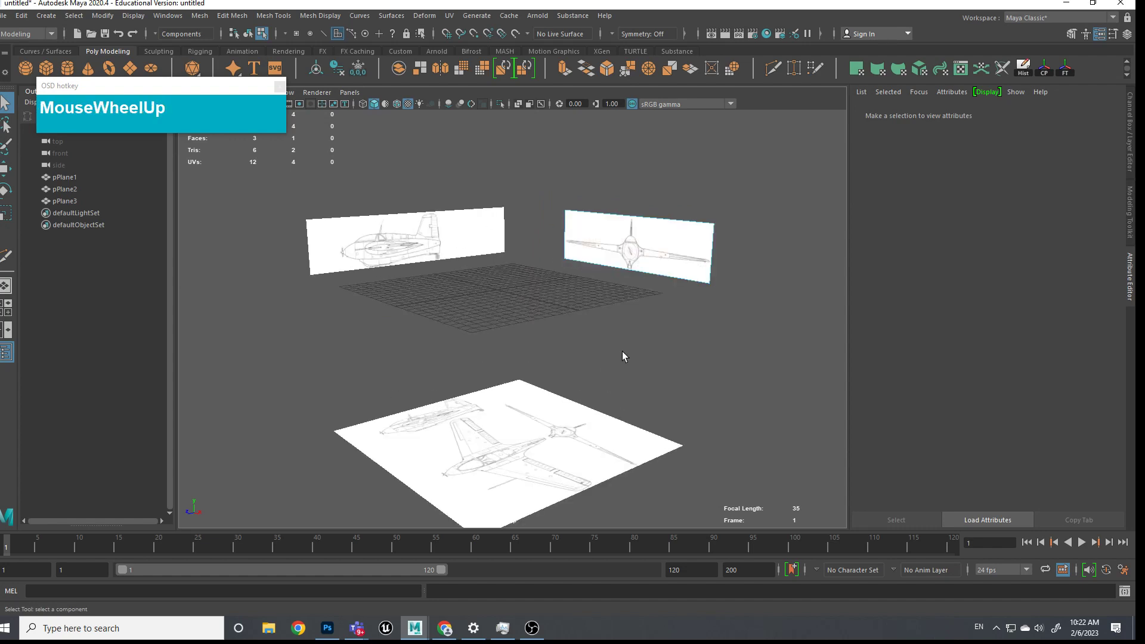
{"action": "key", "text": "space"}
{"action": "left_click_drag", "start_coordinate": [561, 321], "coordinate": [501, 322]}
{"action": "scroll", "coordinate": [559, 327], "scroll_direction": "up", "scroll_amount": 2}
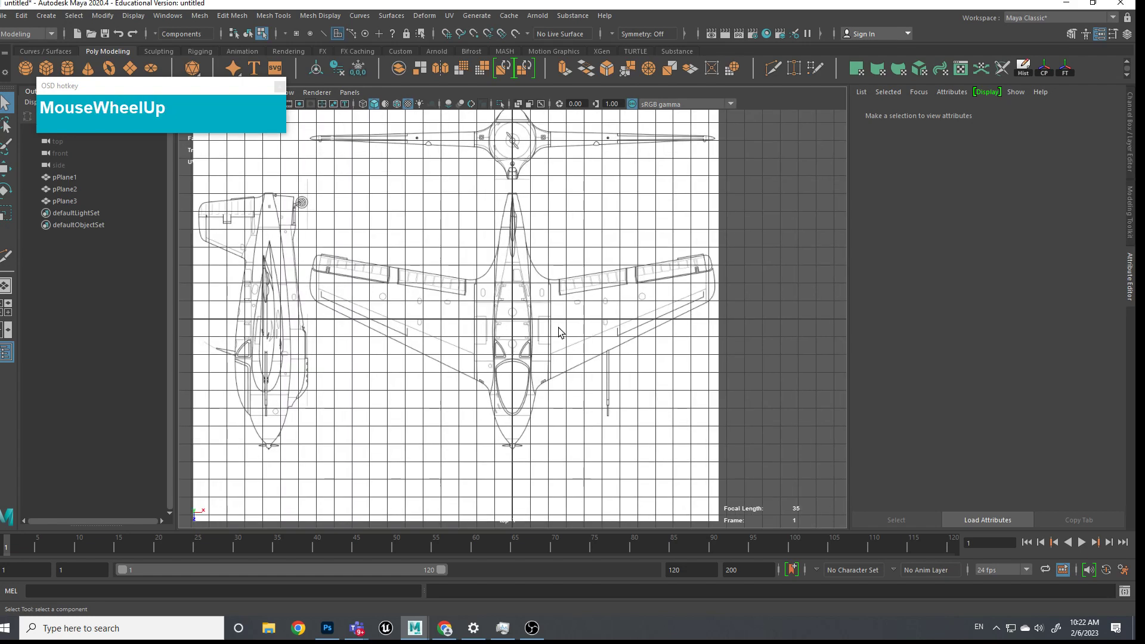
{"action": "scroll", "coordinate": [585, 318], "scroll_direction": "down", "scroll_amount": 1}
{"action": "middle_click_drag", "start_coordinate": [596, 315], "coordinate": [596, 345], "text": "alt"}
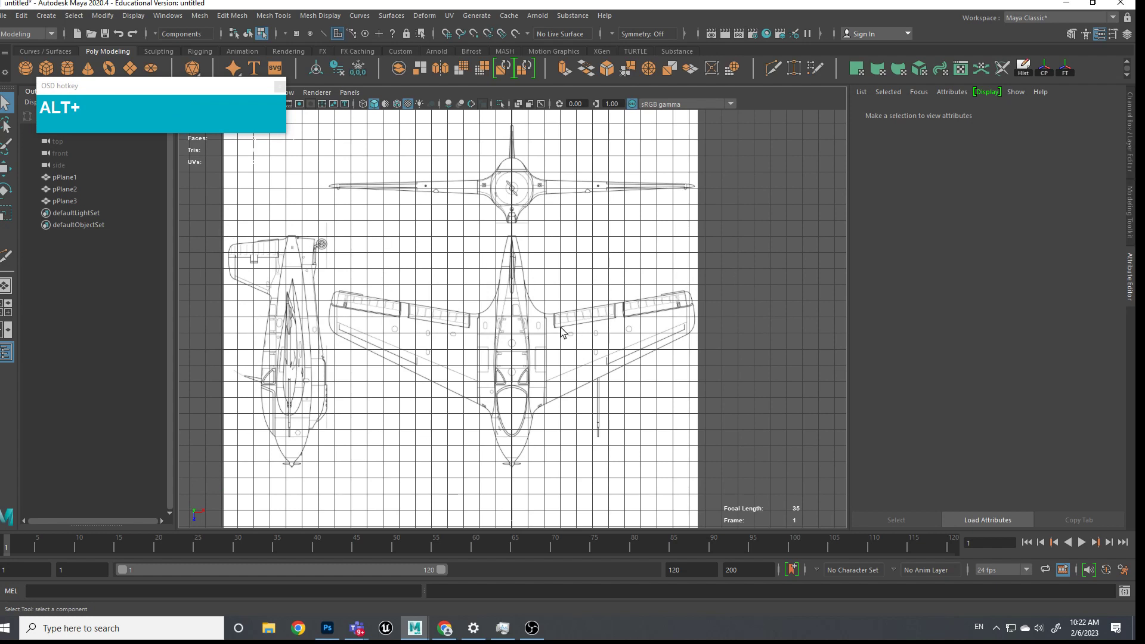
{"action": "left_click", "coordinate": [671, 228]}
{"action": "right_click_drag", "start_coordinate": [663, 228], "coordinate": [654, 258]}
{"action": "left_click", "coordinate": [653, 247]}
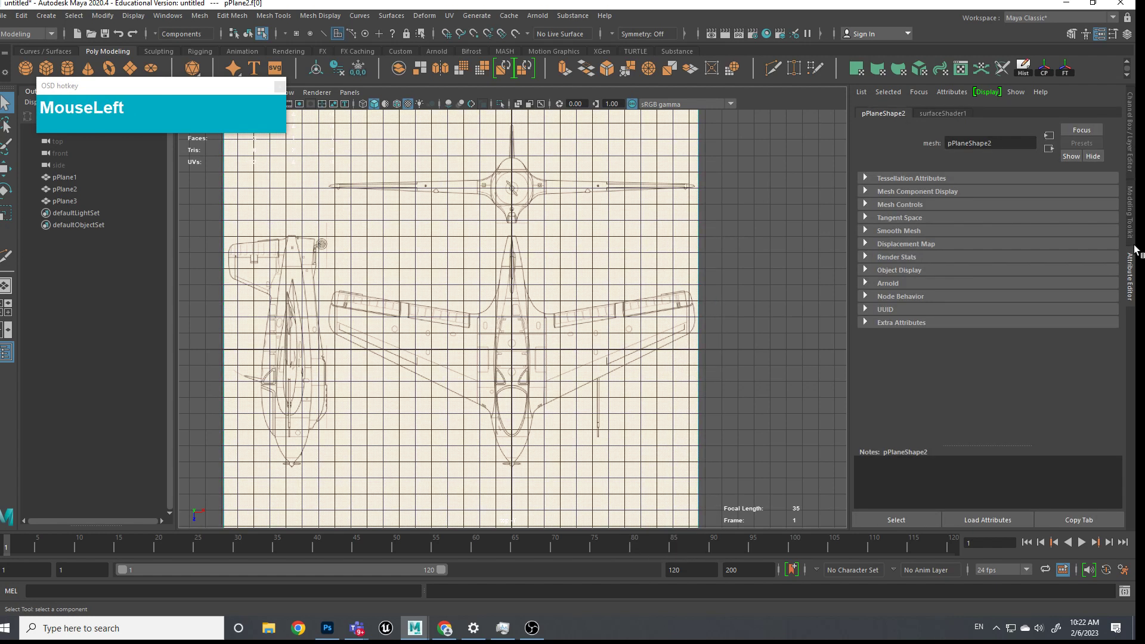
{"action": "left_click", "coordinate": [1131, 215]}
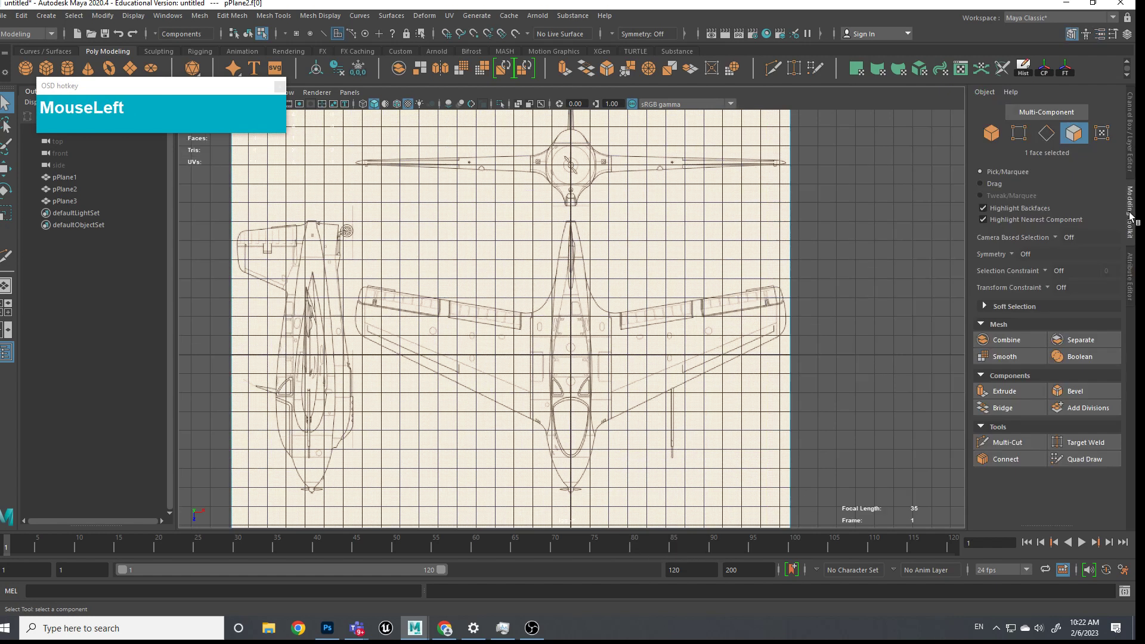
{"action": "left_click", "coordinate": [1012, 441]}
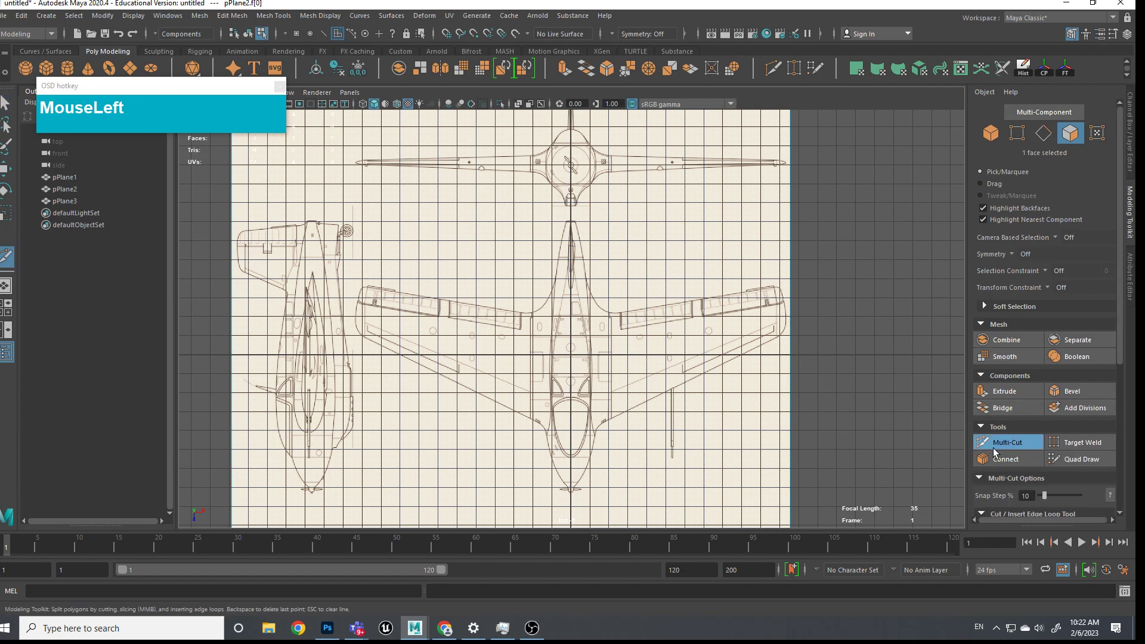
{"action": "left_click", "coordinate": [785, 211], "text": "ctrl+shift"}
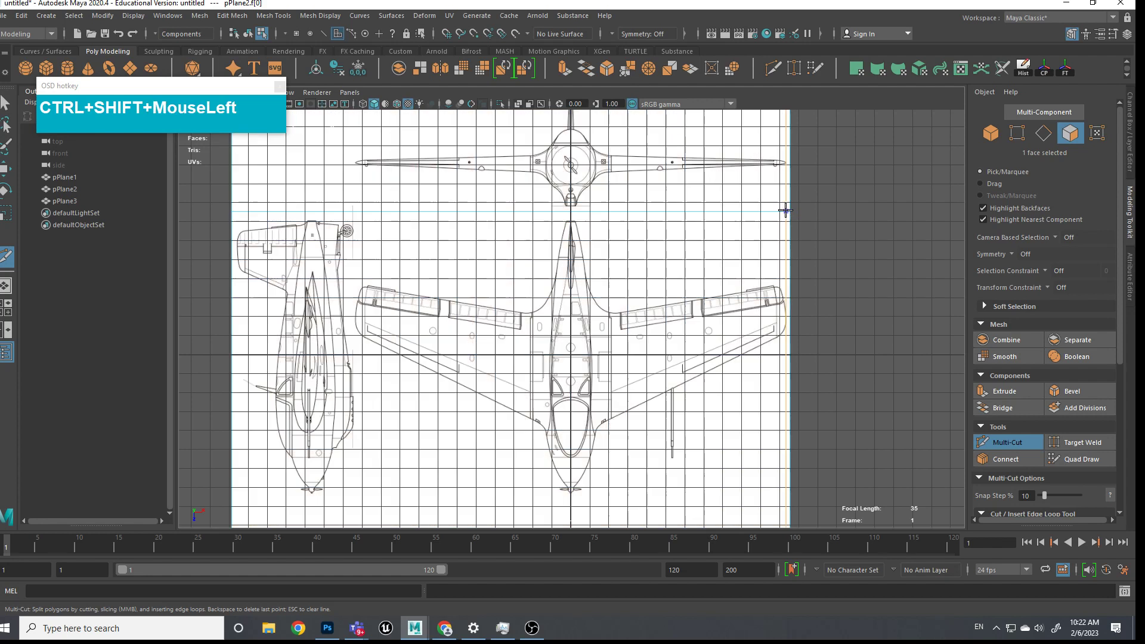
{"action": "left_click", "coordinate": [353, 236], "text": "ctrl+shift"}
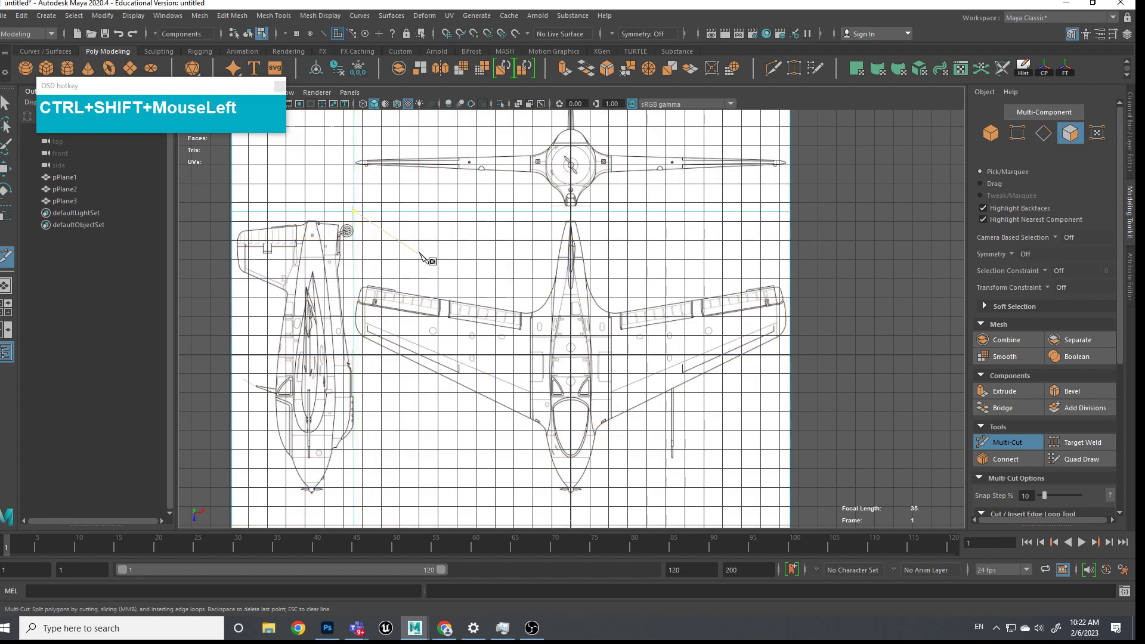
Step: Delete the flat plane's faces showing the front and side drawings, leaving only the top-view face
{"action": "key", "text": "q"}
{"action": "right_click_drag", "start_coordinate": [486, 205], "coordinate": [503, 228]}
{"action": "left_click", "coordinate": [525, 193]}
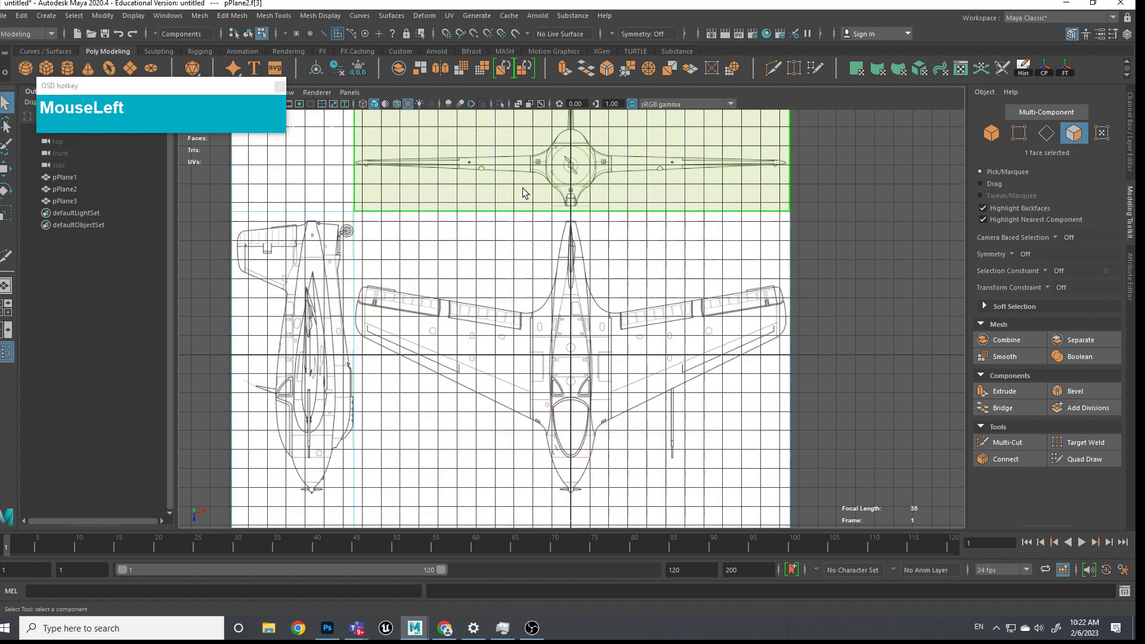
{"action": "key", "text": "Delete"}
{"action": "left_click", "coordinate": [292, 167]}
{"action": "key", "text": "Delete"}
{"action": "left_click", "coordinate": [323, 262]}
{"action": "key", "text": "Delete"}
Step: Return to object selection in the perspective view and move the front plane much further back along Z
{"action": "right_click_drag", "start_coordinate": [648, 239], "coordinate": [693, 194]}
{"action": "key", "text": "space"}
{"action": "left_click_drag", "start_coordinate": [694, 192], "coordinate": [698, 164]}
{"action": "scroll", "coordinate": [696, 221], "scroll_direction": "down", "scroll_amount": 3}
{"action": "left_click_drag", "start_coordinate": [696, 226], "coordinate": [681, 272], "text": "alt"}
{"action": "left_click", "coordinate": [681, 272]}
{"action": "key", "text": "w"}
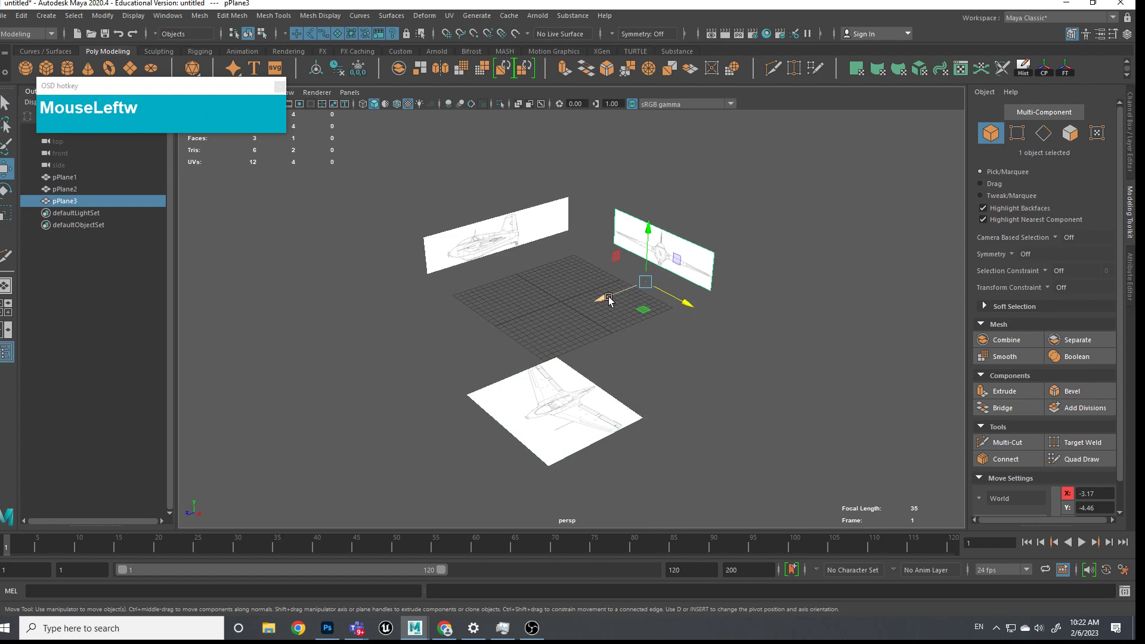
{"action": "left_click_drag", "start_coordinate": [609, 297], "coordinate": [816, 210]}
Step: Move the side plane further back along X and lower the flat top-view plane well below the grid
{"action": "left_click", "coordinate": [497, 230]}
{"action": "left_click_drag", "start_coordinate": [530, 309], "coordinate": [413, 231]}
{"action": "left_click", "coordinate": [559, 379]}
{"action": "left_click_drag", "start_coordinate": [567, 341], "coordinate": [571, 478]}
Step: Cut the side plane vertically just behind the aircraft's tail and delete the blank face beyond it
{"action": "key", "text": "space"}
{"action": "left_click_drag", "start_coordinate": [694, 332], "coordinate": [716, 371]}
{"action": "key", "text": "space"}
{"action": "key", "text": "space"}
{"action": "key", "text": "space"}
{"action": "key", "text": "space"}
{"action": "right_click_drag", "start_coordinate": [672, 225], "coordinate": [671, 258]}
{"action": "left_click", "coordinate": [757, 213]}
{"action": "right_click_drag", "start_coordinate": [760, 208], "coordinate": [707, 210], "text": "shift"}
{"action": "left_click", "coordinate": [685, 197], "text": "ctrl"}
{"action": "right_click", "coordinate": [767, 219]}
{"action": "left_click", "coordinate": [770, 217]}
{"action": "key", "text": "Delete"}
Step: Check the placement of the three cropped reference planes in the perspective, side and top views
{"action": "key", "text": "space"}
{"action": "left_click_drag", "start_coordinate": [751, 266], "coordinate": [678, 278]}
{"action": "scroll", "coordinate": [749, 243], "scroll_direction": "down", "scroll_amount": 5}
{"action": "scroll", "coordinate": [731, 271], "scroll_direction": "up", "scroll_amount": 3}
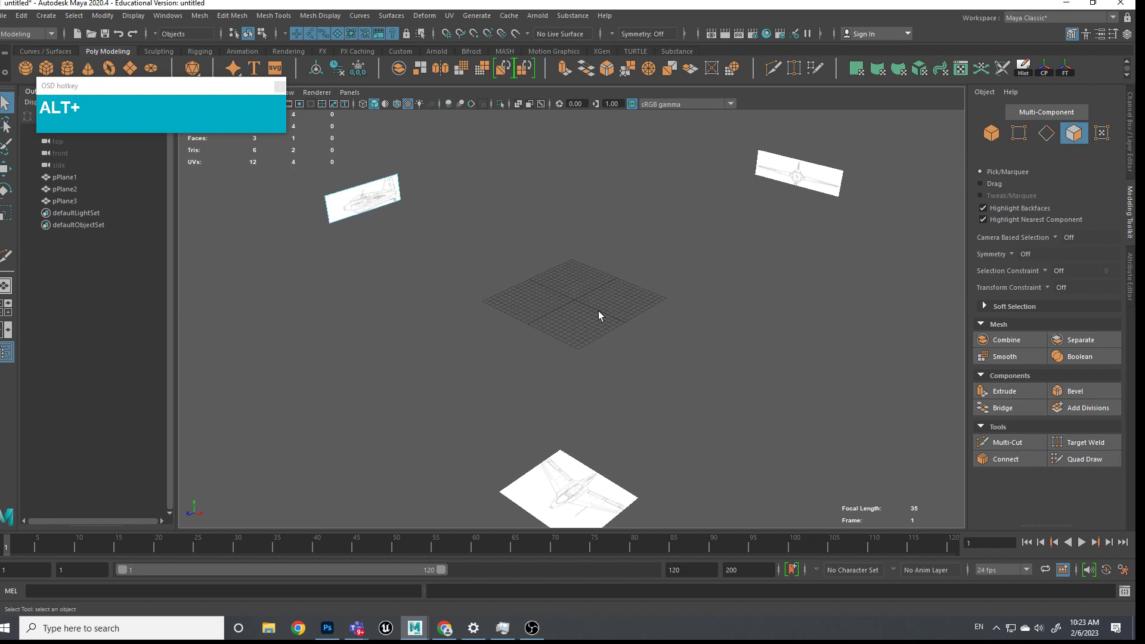
{"action": "left_click_drag", "start_coordinate": [187, 89], "coordinate": [310, 370]}
{"action": "middle_click_drag", "start_coordinate": [910, 167], "coordinate": [815, 215], "text": "alt"}
{"action": "left_click", "coordinate": [764, 183]}
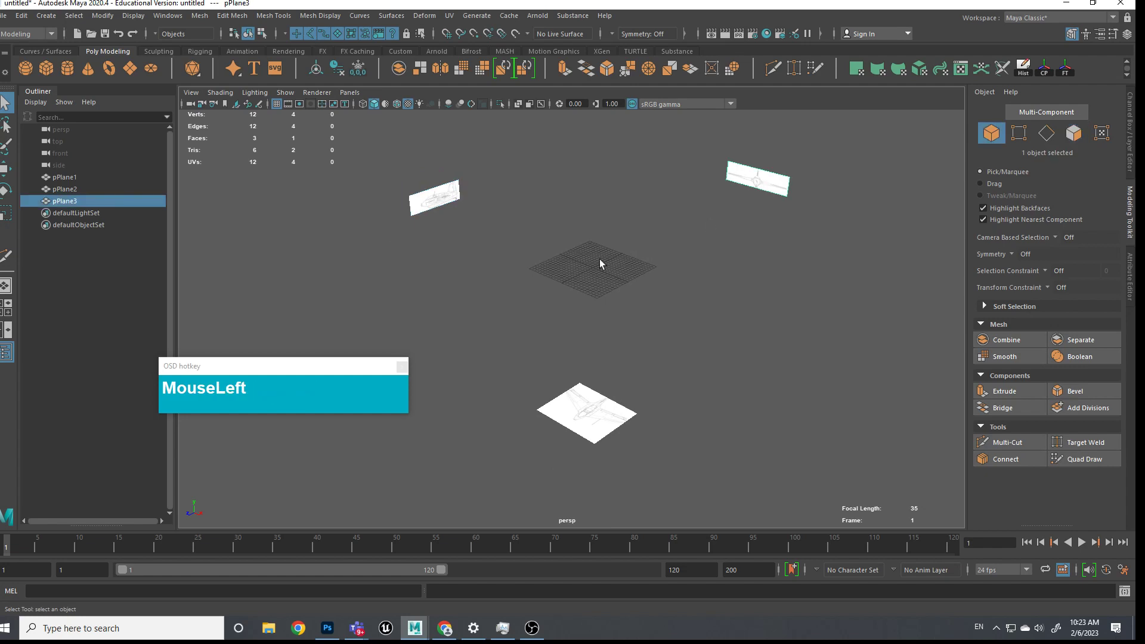
{"action": "key", "text": "space"}
{"action": "left_click_drag", "start_coordinate": [600, 243], "coordinate": [703, 274]}
{"action": "key", "text": "space"}
{"action": "key", "text": "space"}
{"action": "left_click_drag", "start_coordinate": [620, 277], "coordinate": [563, 281]}
{"action": "key", "text": "space"}
{"action": "left_click_drag", "start_coordinate": [634, 273], "coordinate": [640, 254]}
{"action": "left_click_drag", "start_coordinate": [373, 365], "coordinate": [319, 373]}
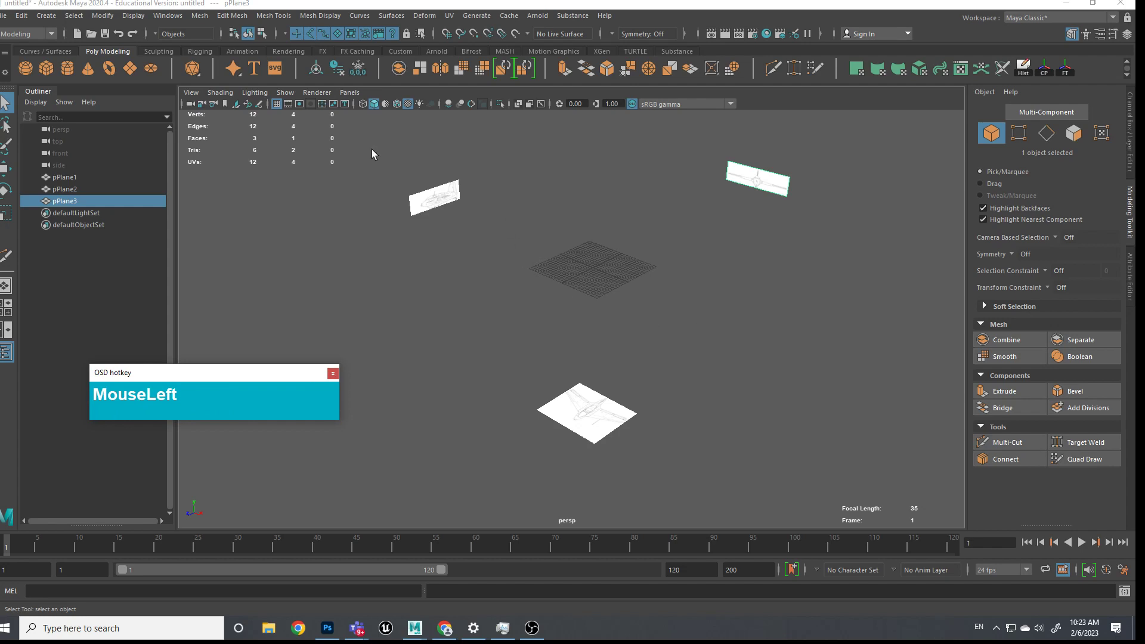
Step: Select all three reference planes and create a display layer from the selection
{"action": "left_click_drag", "start_coordinate": [385, 141], "coordinate": [760, 449]}
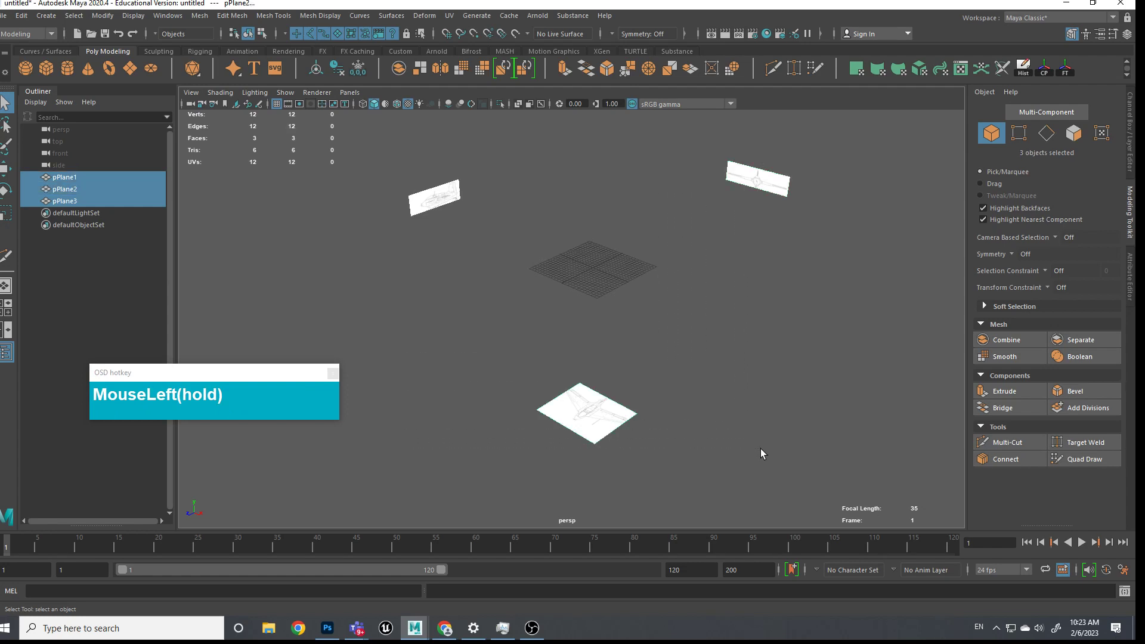
{"action": "scroll", "coordinate": [764, 423], "scroll_direction": "down", "scroll_amount": 2}
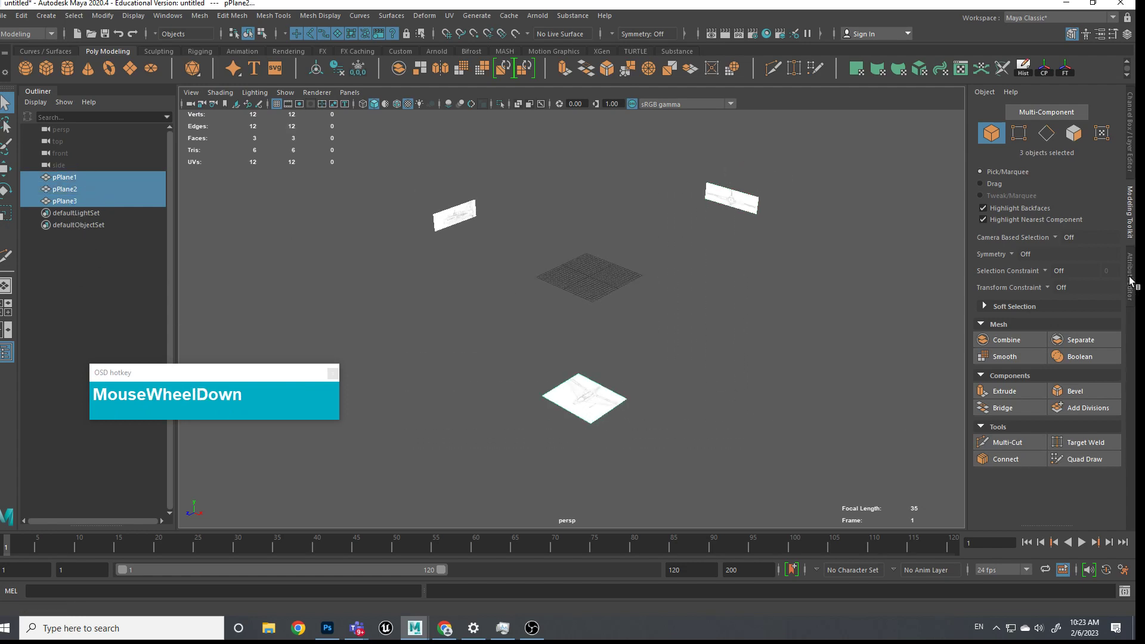
{"action": "left_click", "coordinate": [1132, 166]}
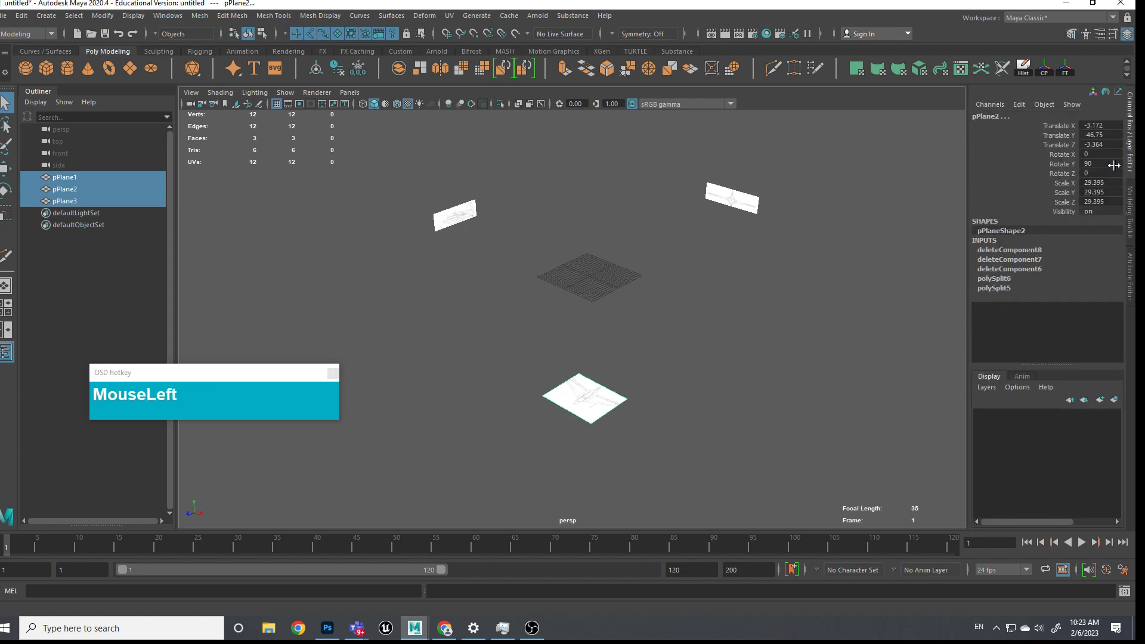
{"action": "left_click", "coordinate": [1130, 144]}
{"action": "left_click", "coordinate": [1129, 142]}
{"action": "left_click", "coordinate": [1129, 141]}
{"action": "left_click", "coordinate": [987, 388]}
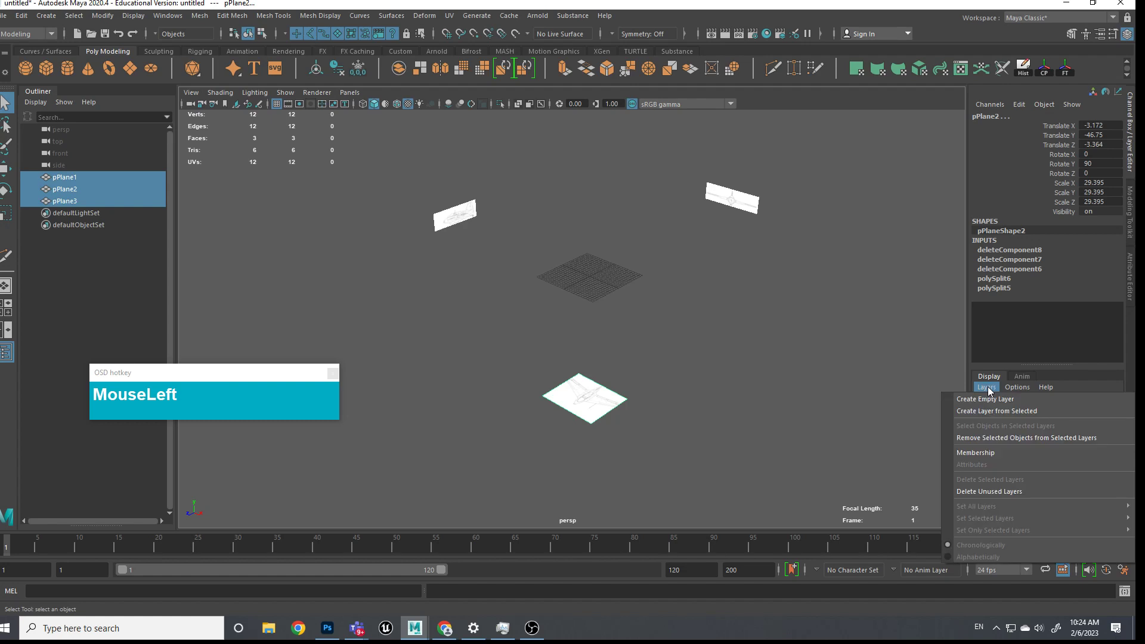
{"action": "left_click", "coordinate": [1008, 411]}
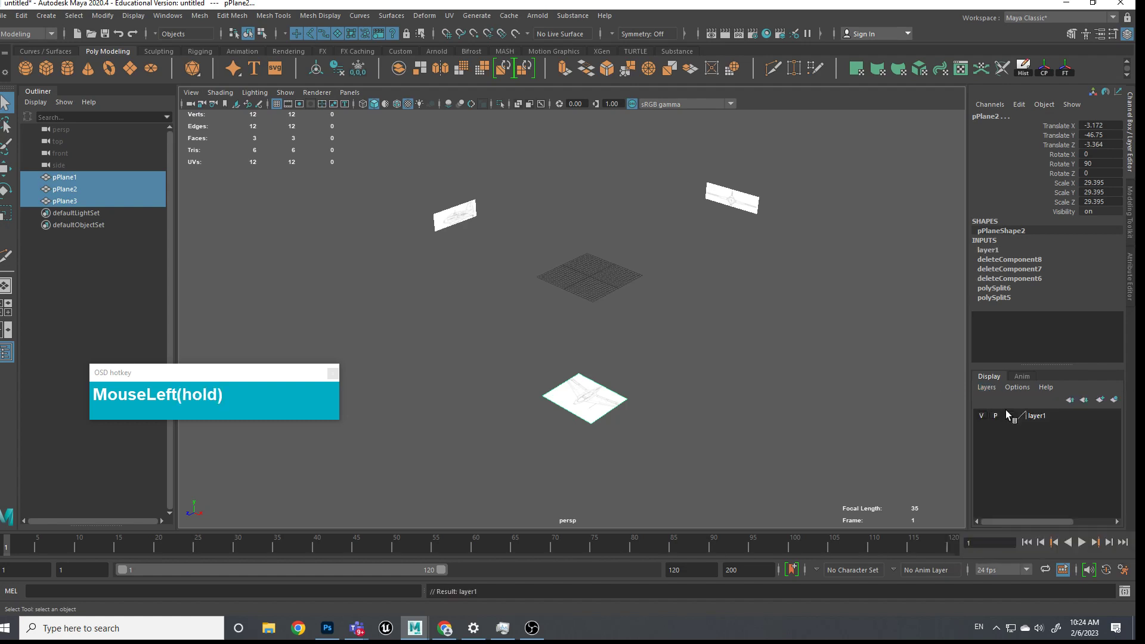
Step: Rename the new display layer IMGREF, keeping its display type Normal and the layer visible
{"action": "double_click", "coordinate": [1041, 416]}
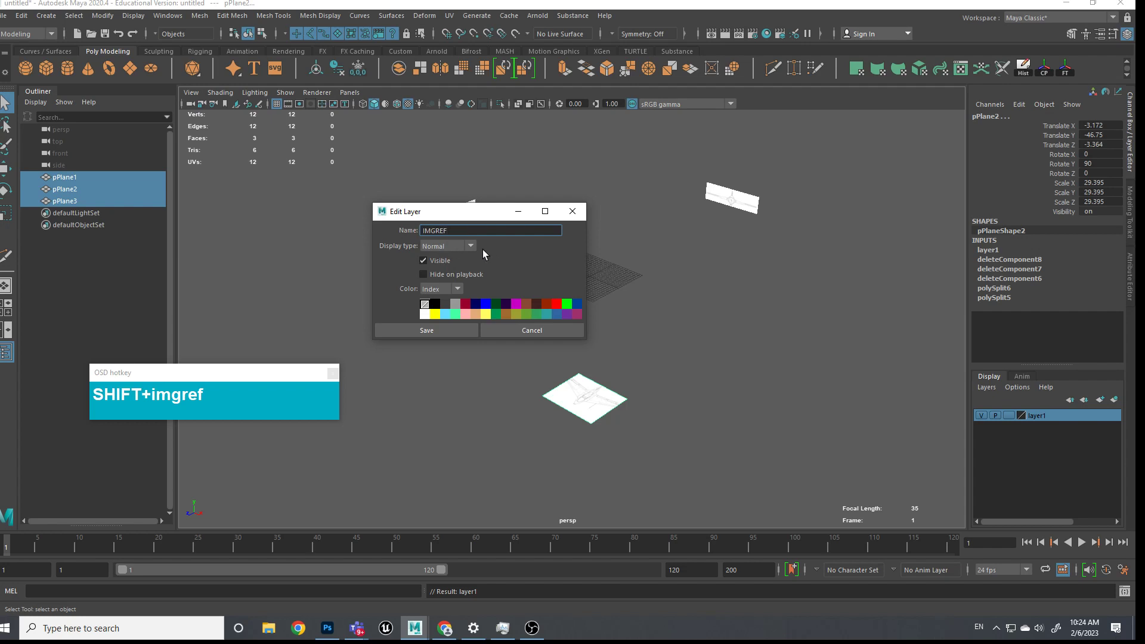
{"action": "left_click", "coordinate": [471, 247]}
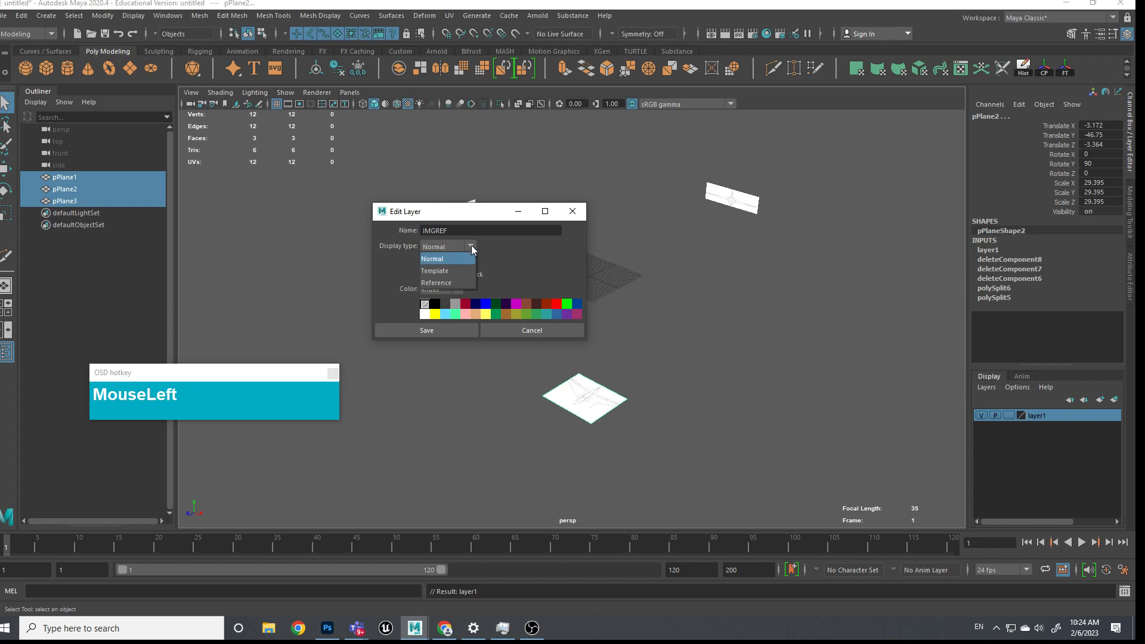
{"action": "left_click", "coordinate": [509, 246]}
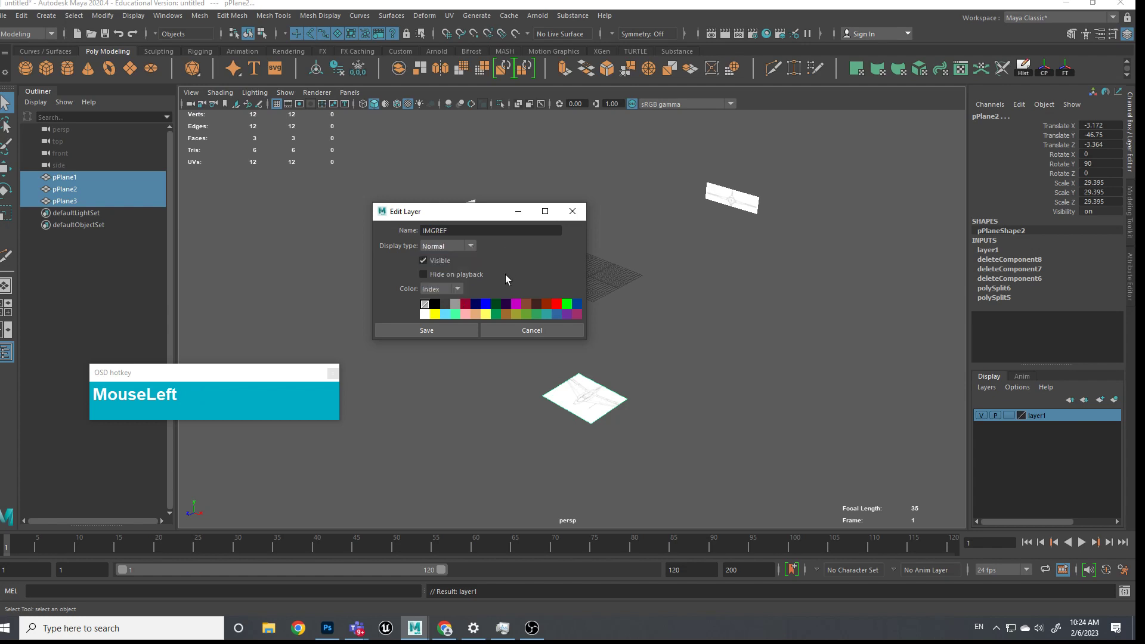
{"action": "left_click", "coordinate": [449, 332]}
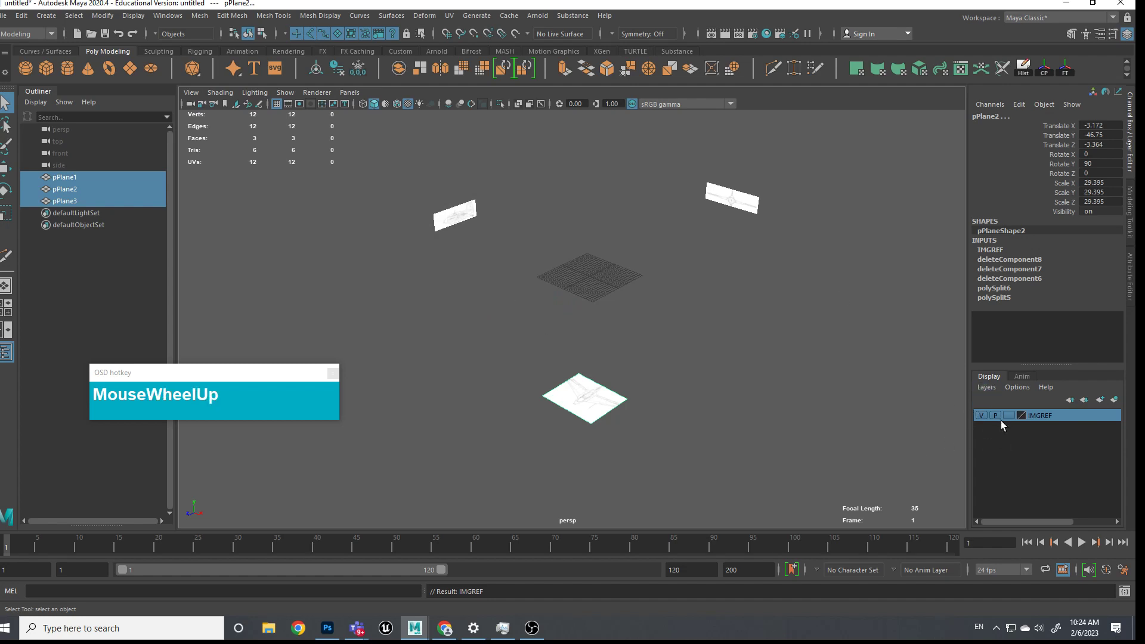
Step: Toggle the IMGREF layer's visibility off and on to check that it controls all three reference planes
{"action": "left_click", "coordinate": [983, 416]}
{"action": "left_click", "coordinate": [983, 416]}
{"action": "left_click", "coordinate": [982, 415]}
{"action": "left_click", "coordinate": [982, 416]}
{"action": "left_click", "coordinate": [982, 414]}
{"action": "left_click", "coordinate": [982, 414]}
{"action": "left_click", "coordinate": [982, 414]}
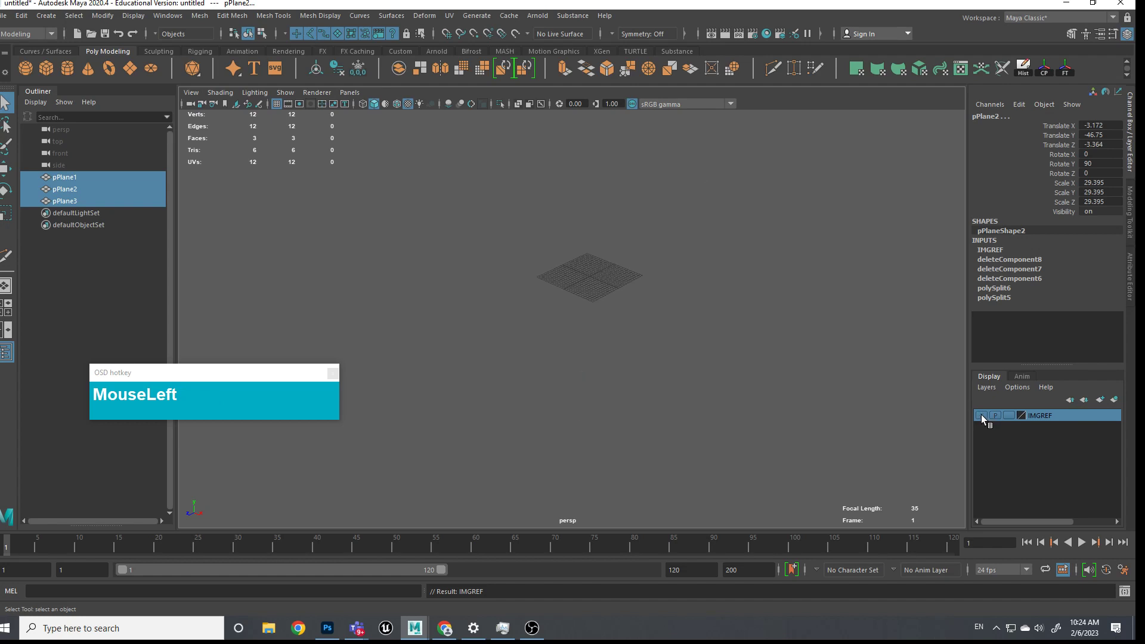
{"action": "left_click", "coordinate": [982, 414]}
{"action": "key", "text": "ctrl+1"}
{"action": "scroll", "coordinate": [1054, 435], "scroll_direction": "up", "scroll_amount": 1}
{"action": "left_click", "coordinate": [993, 419]}
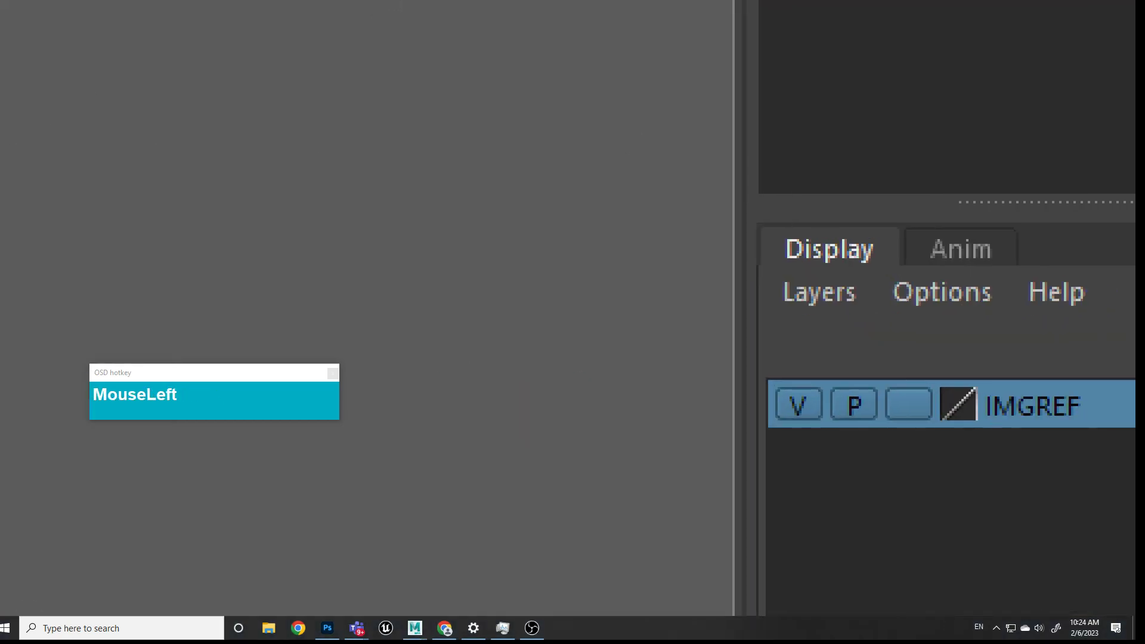
{"action": "key", "text": "Escape"}
{"action": "left_click", "coordinate": [982, 415]}
{"action": "left_click", "coordinate": [983, 415]}
Step: Set the IMGREF layer to Reference and test in the perspective view whether its planes can still be selected
{"action": "left_click", "coordinate": [1009, 416]}
{"action": "left_click", "coordinate": [1009, 416]}
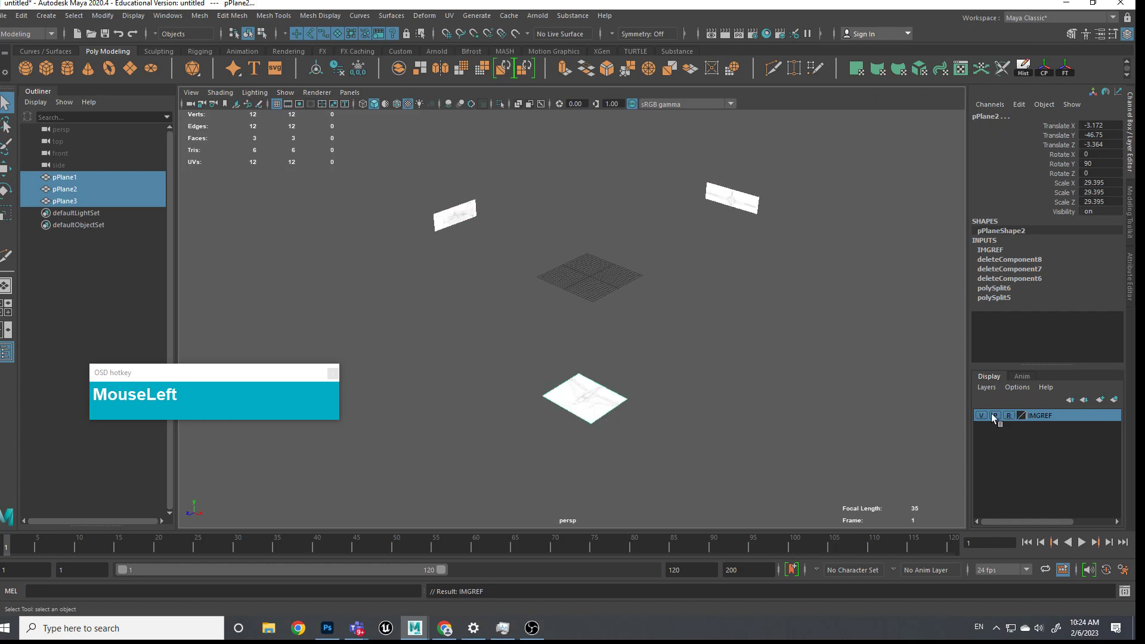
{"action": "scroll", "coordinate": [800, 252], "scroll_direction": "up", "scroll_amount": 3}
{"action": "left_click", "coordinate": [833, 147]}
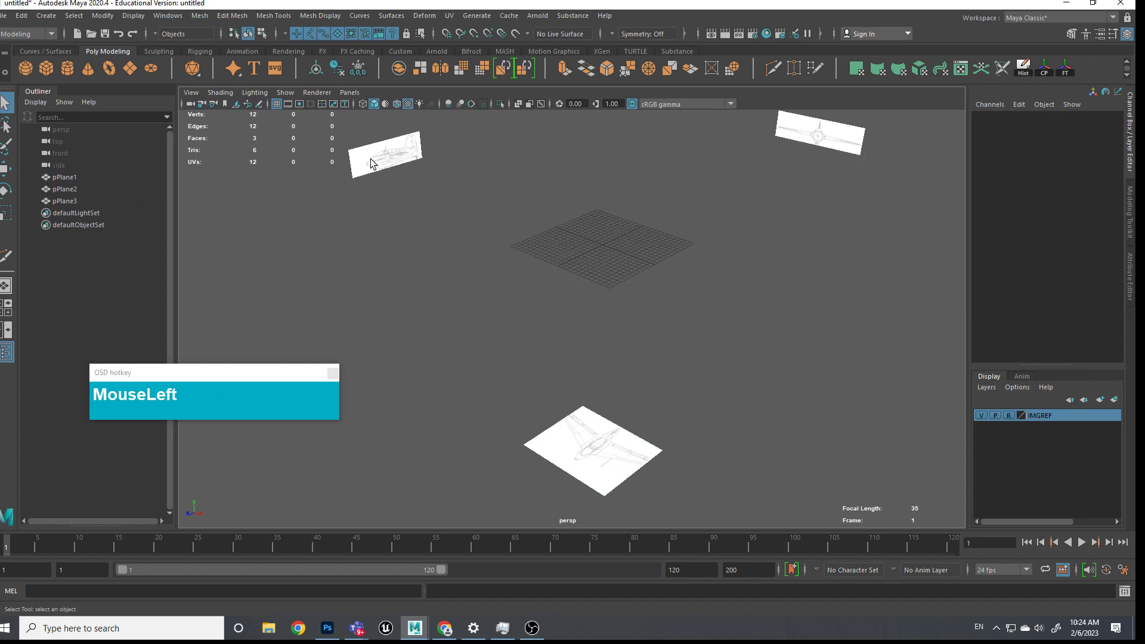
{"action": "left_click", "coordinate": [408, 155]}
{"action": "left_click", "coordinate": [799, 130]}
{"action": "left_click_drag", "start_coordinate": [820, 138], "coordinate": [761, 189]}
{"action": "scroll", "coordinate": [822, 166], "scroll_direction": "down", "scroll_amount": 3}
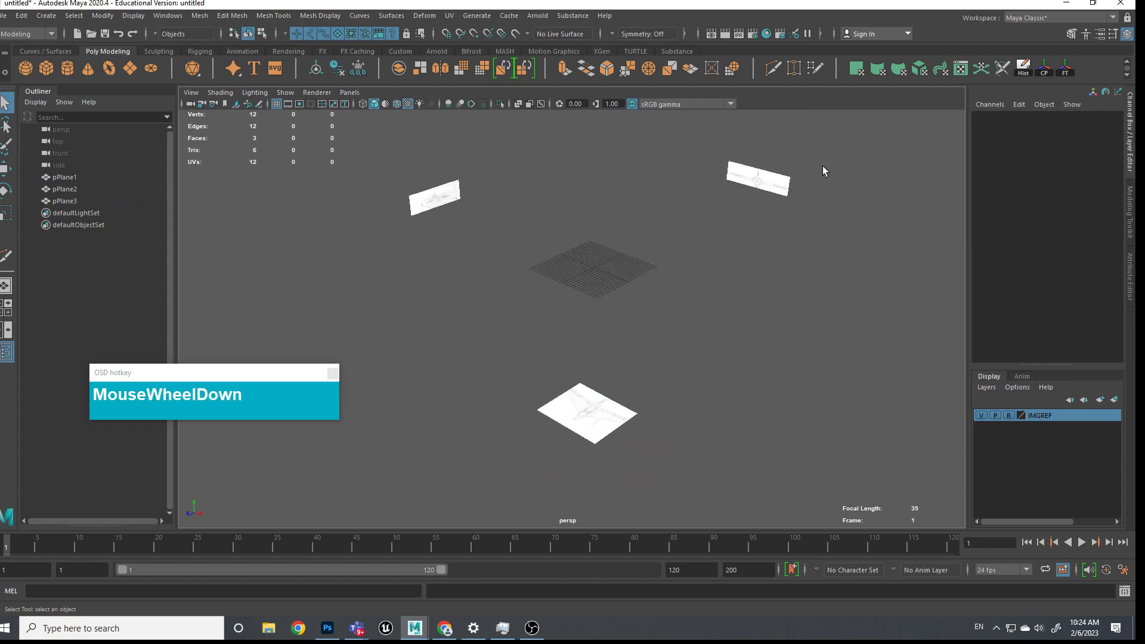
Step: Hide and show the referenced IMGREF layer again, leaving it visible, and recentre the planes in the perspective view
{"action": "left_click_drag", "start_coordinate": [295, 372], "coordinate": [871, 50]}
{"action": "left_click", "coordinate": [982, 415]}
{"action": "left_click", "coordinate": [982, 415]}
{"action": "left_click", "coordinate": [982, 415]}
{"action": "left_click", "coordinate": [982, 415]}
{"action": "left_click", "coordinate": [982, 415]}
{"action": "left_click", "coordinate": [982, 415]}
{"action": "scroll", "coordinate": [650, 271], "scroll_direction": "up", "scroll_amount": 2}
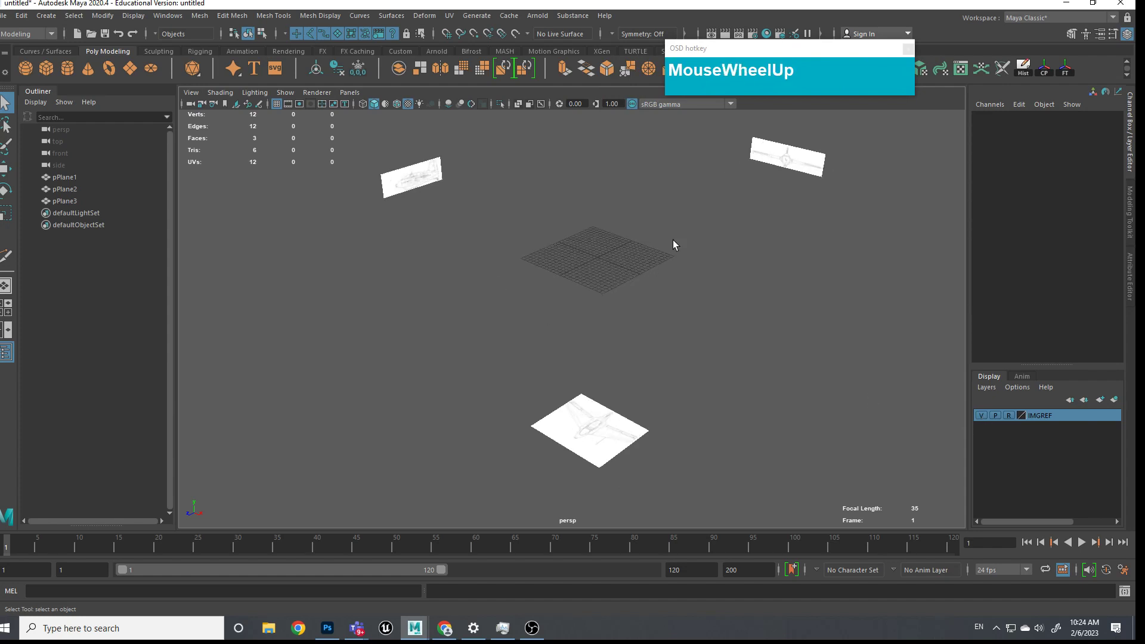
{"action": "middle_click_drag", "start_coordinate": [673, 245], "coordinate": [593, 299], "text": "alt"}
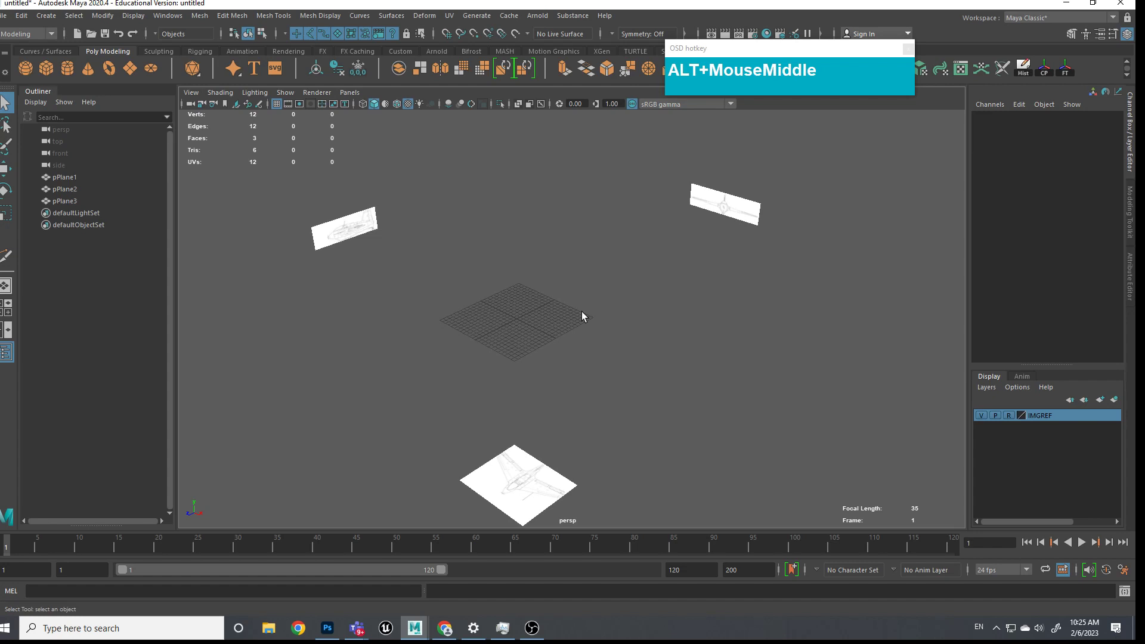
{"action": "middle_click_drag", "start_coordinate": [633, 327], "coordinate": [638, 323], "text": "alt"}
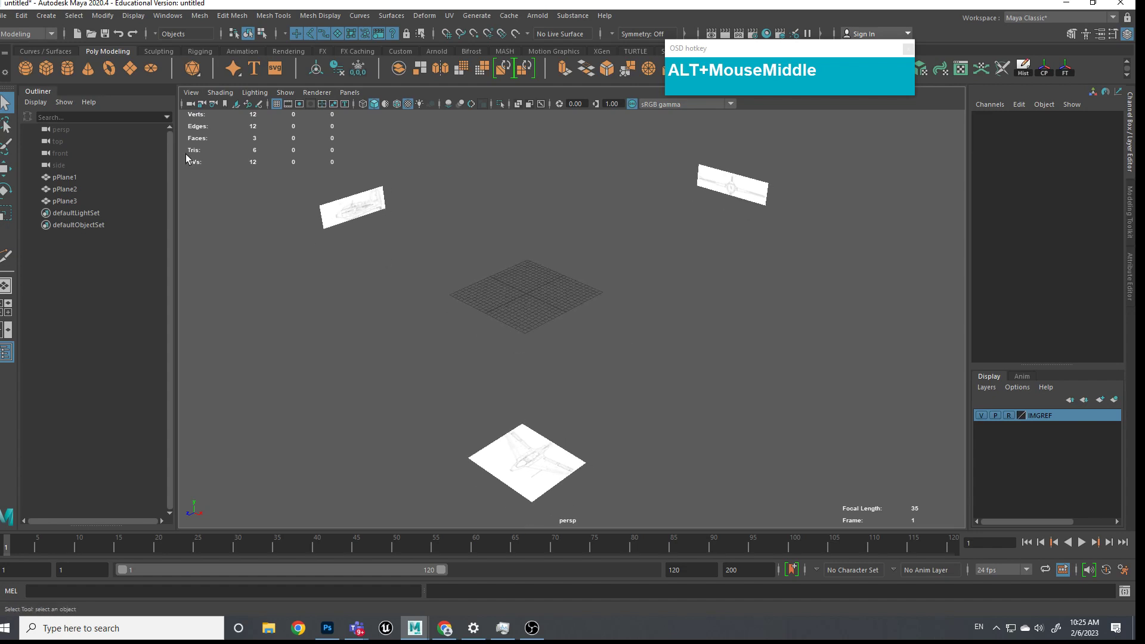
Step: Save the scene as a Maya ASCII file named ME163_Exercise in the project's scenes folder
{"action": "left_click", "coordinate": [3, 16]}
{"action": "left_click", "coordinate": [22, 77]}
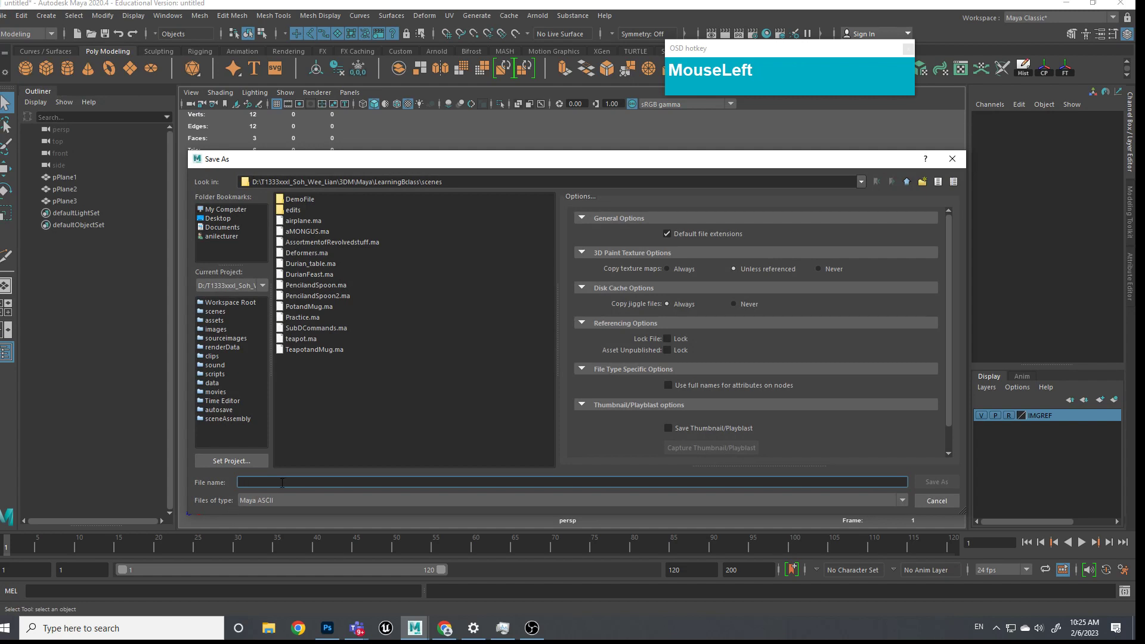
{"action": "type", "text": "ME163_Exercise"}
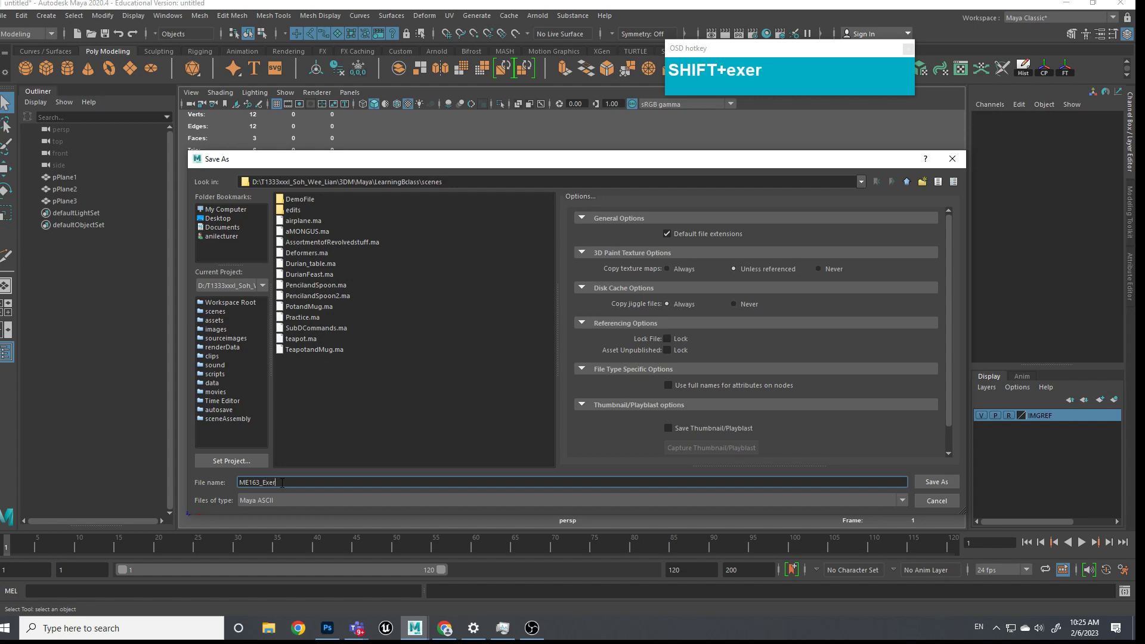
{"action": "left_click", "coordinate": [937, 482]}
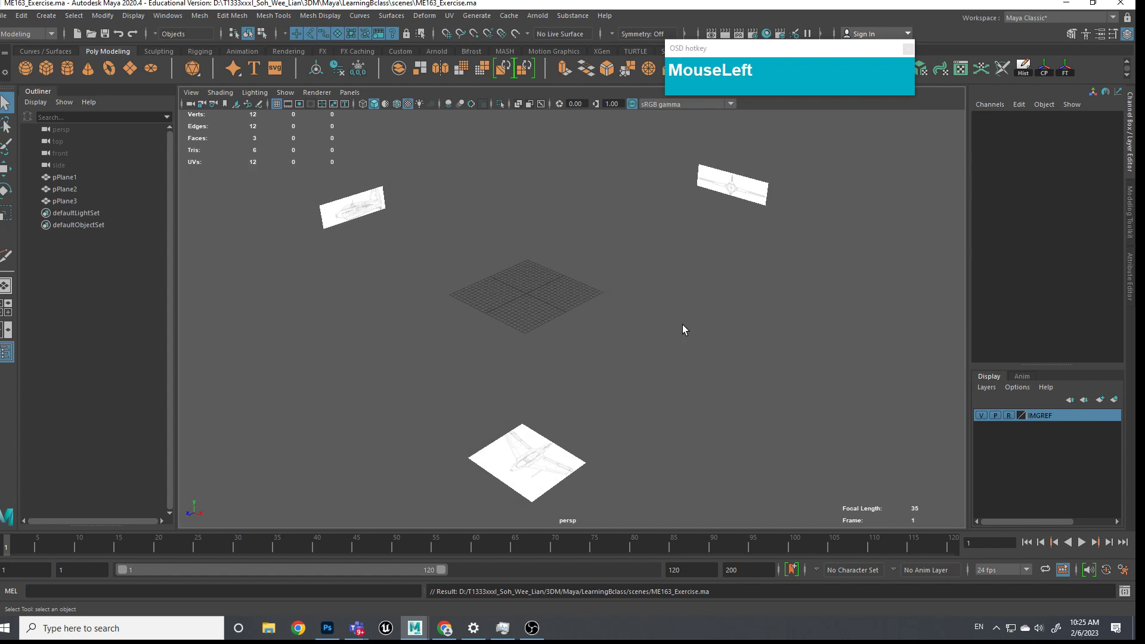
{"action": "left_click_drag", "start_coordinate": [753, 51], "coordinate": [661, 55]}
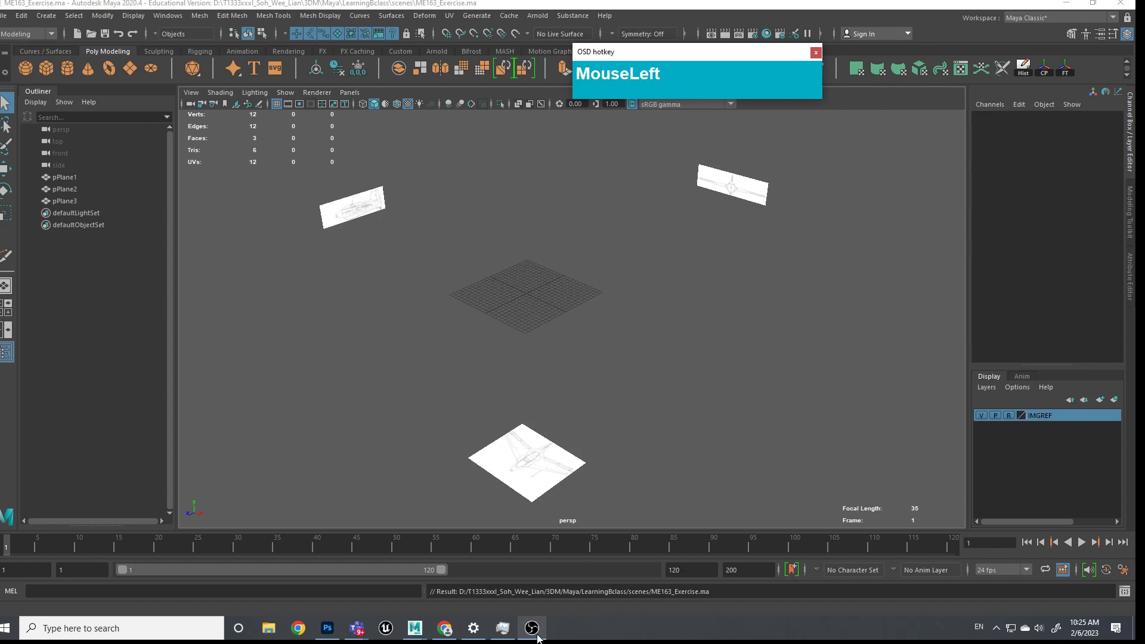
{"action": "key", "text": "ctrl+F12"}
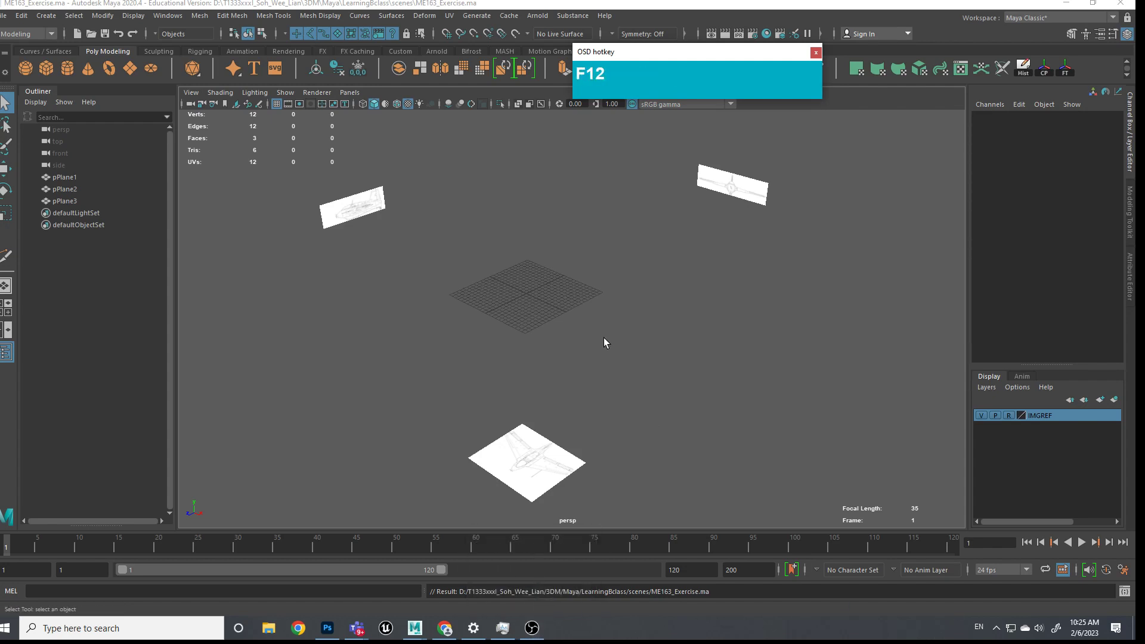
{"action": "left_click", "coordinate": [995, 628]}
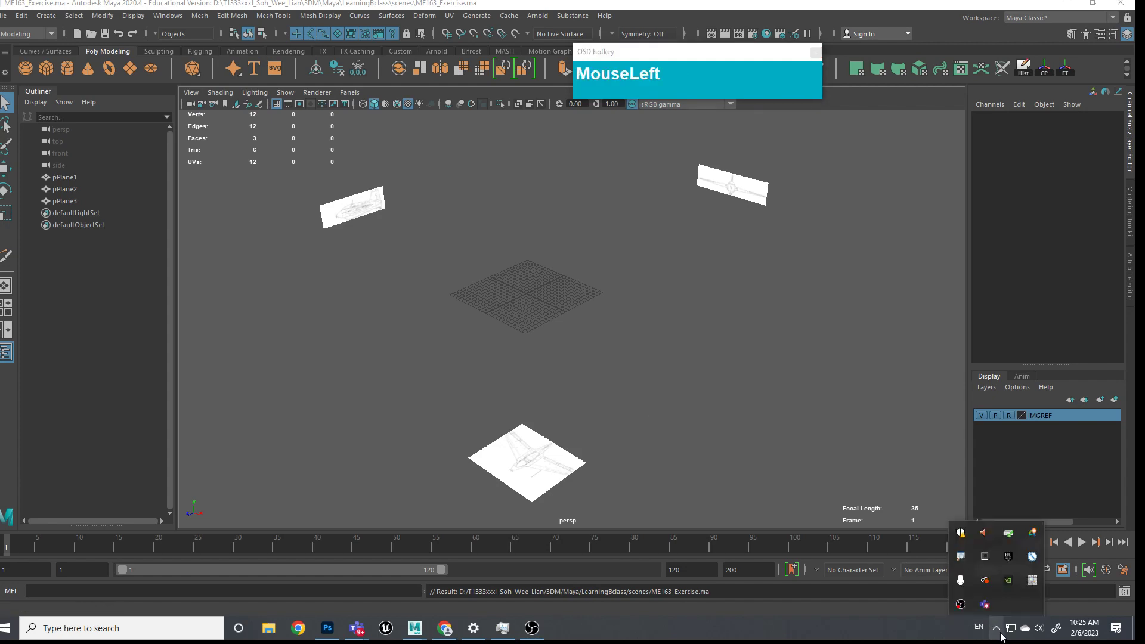
{"action": "key", "text": "ctrl+alt"}
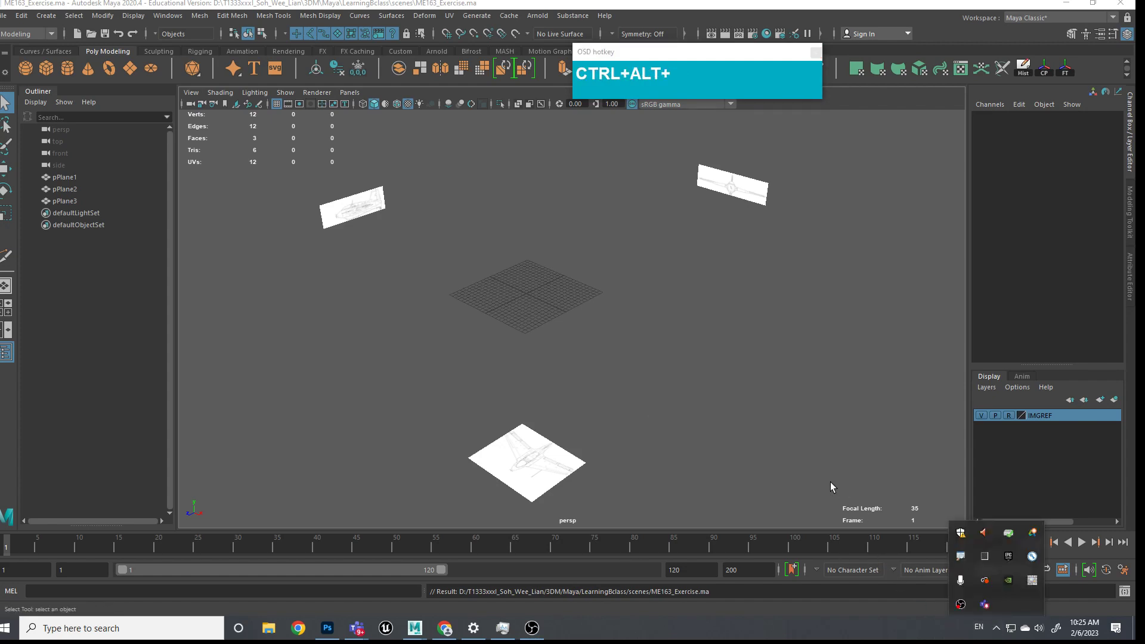